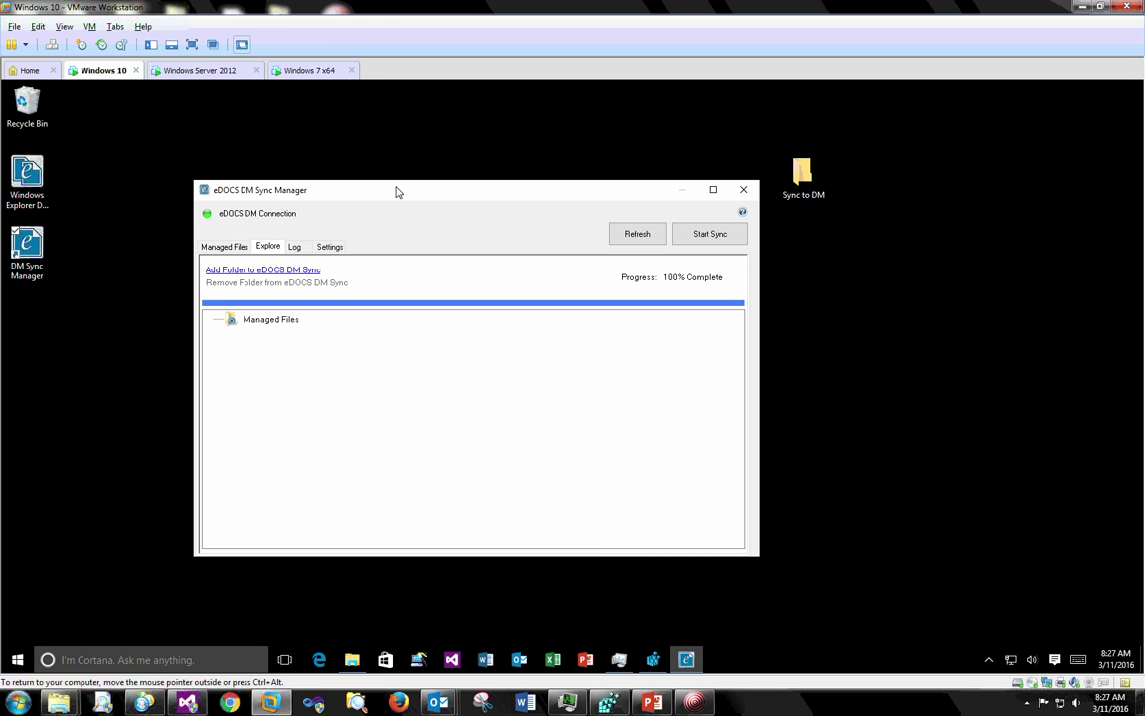
# Add the Taylor folder inside Sync to DM to eDOCS DM Sync
pyautogui.click(288, 271)
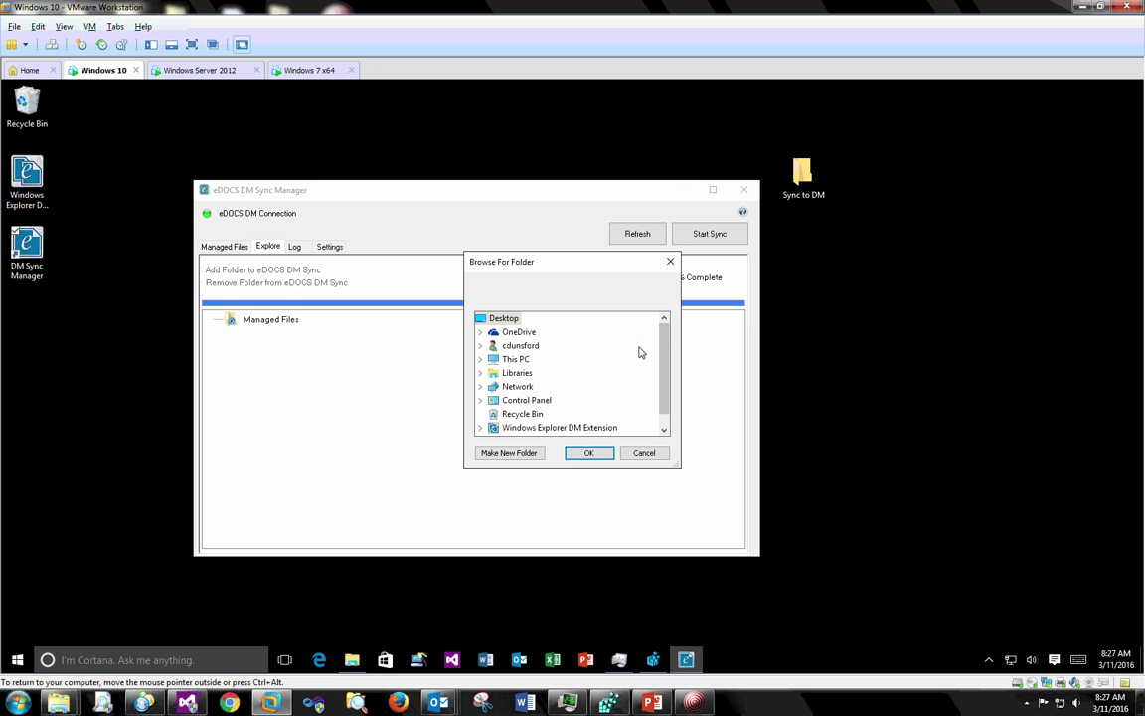
pyautogui.scroll(-1, 587, 434)
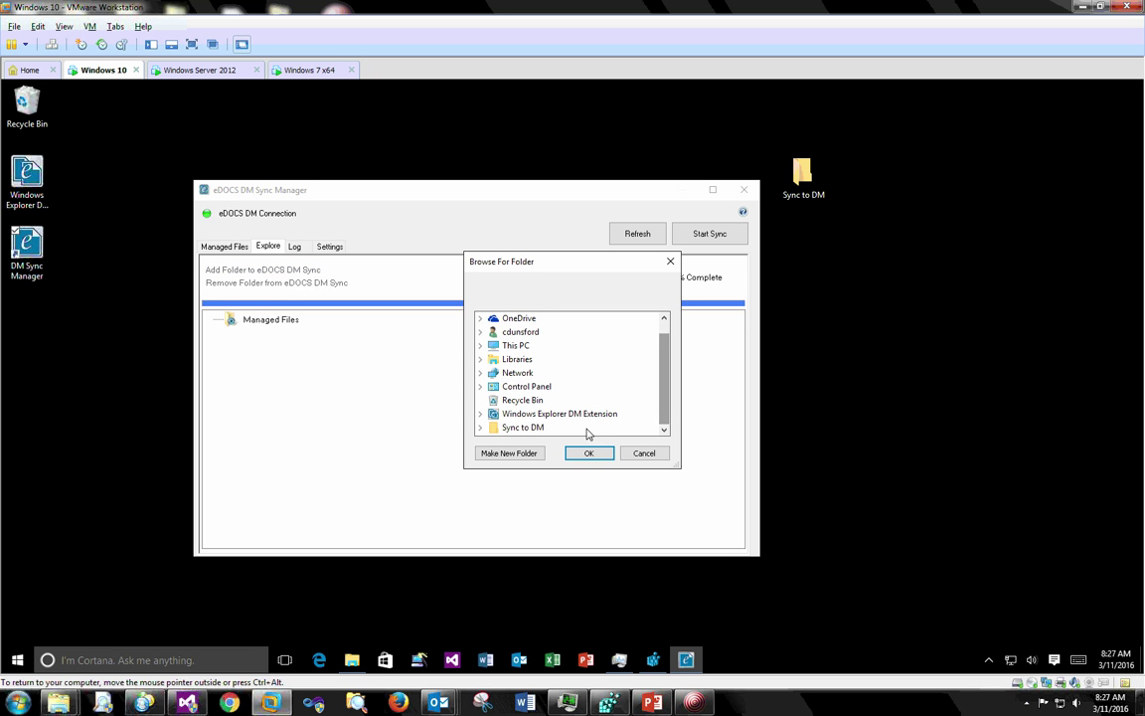
pyautogui.click(480, 428)
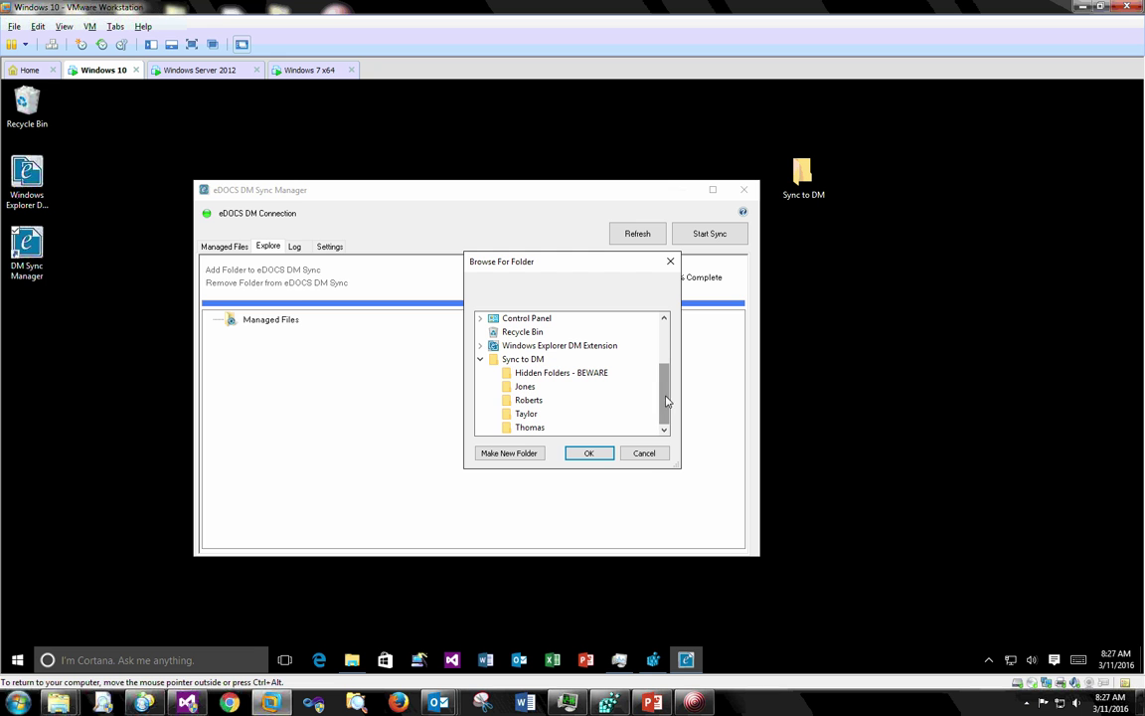
pyautogui.click(526, 413)
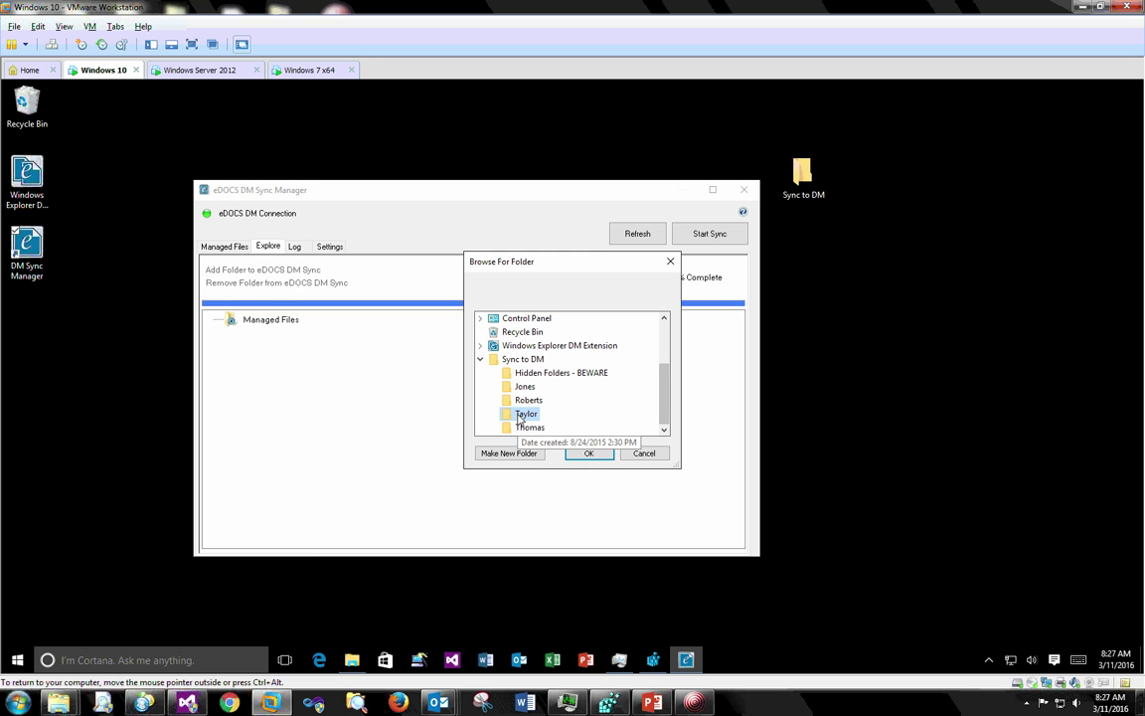
pyautogui.click(588, 456)
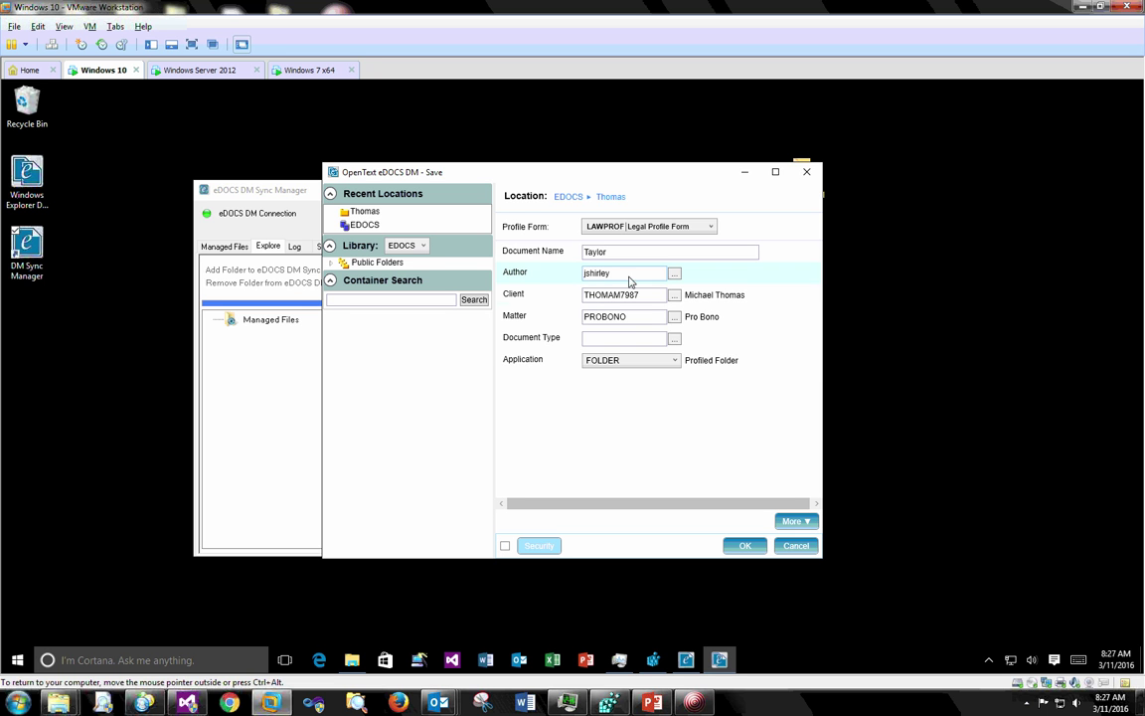
# In the folder profile, choose the client that matches the Taylor folder and set the matter to MORTGAGE
pyautogui.click(674, 296)
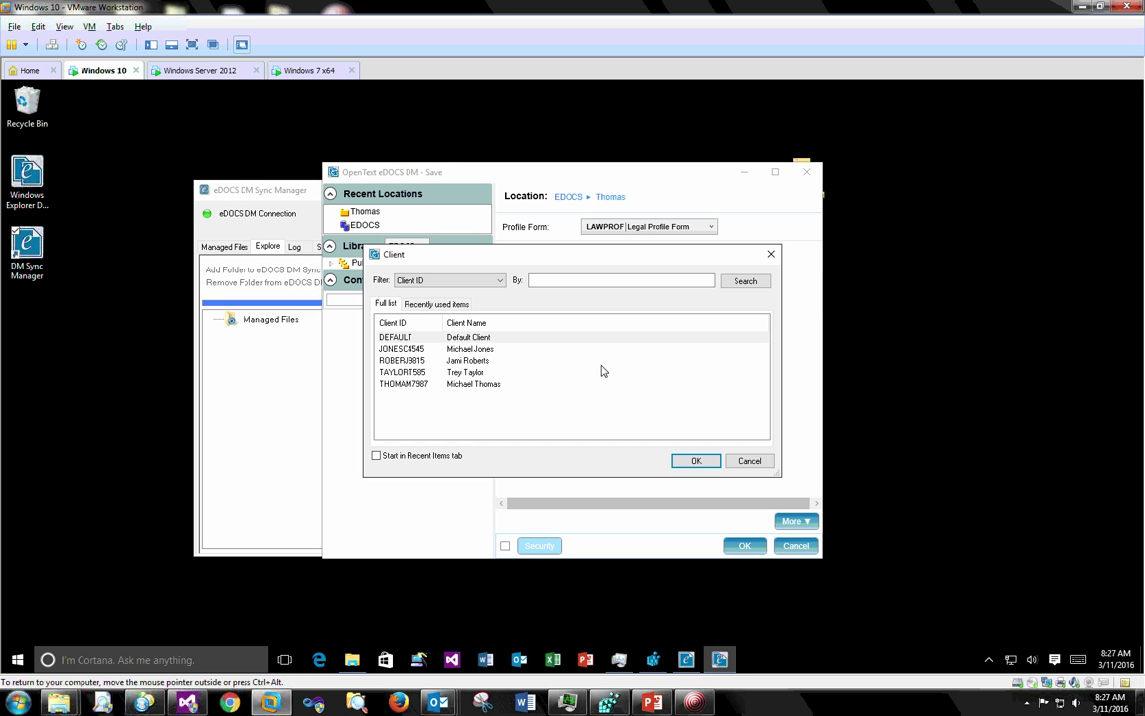
pyautogui.click(401, 372)
pyautogui.click(695, 461)
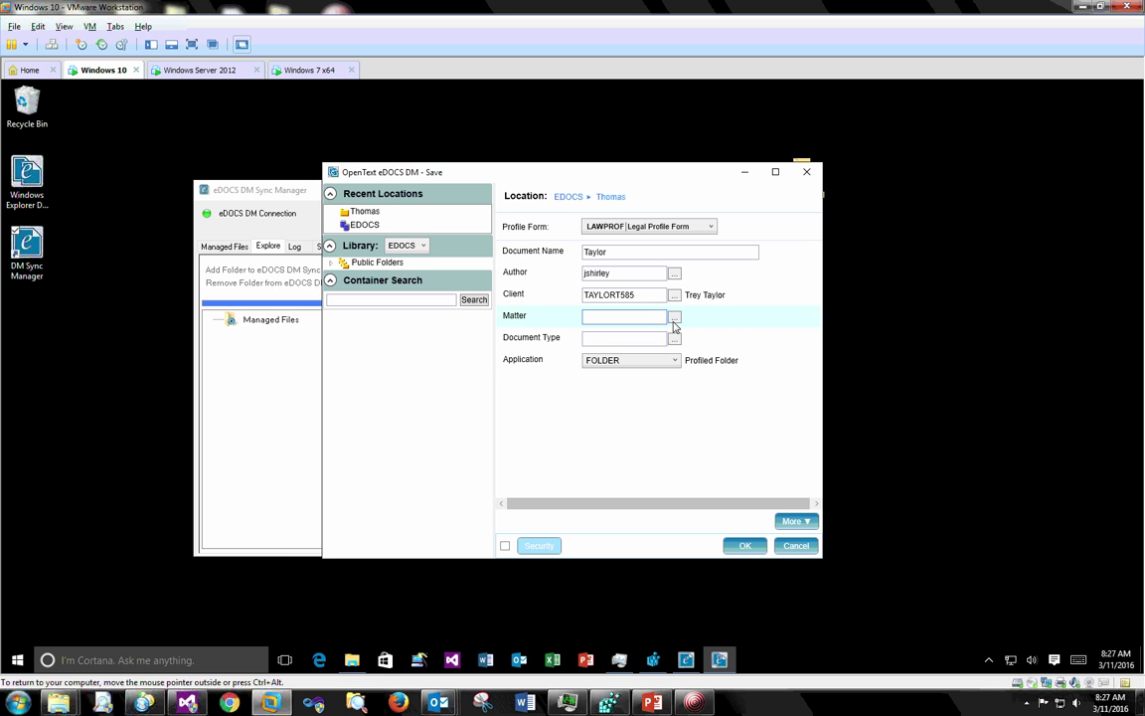
pyautogui.click(674, 317)
pyautogui.click(499, 339)
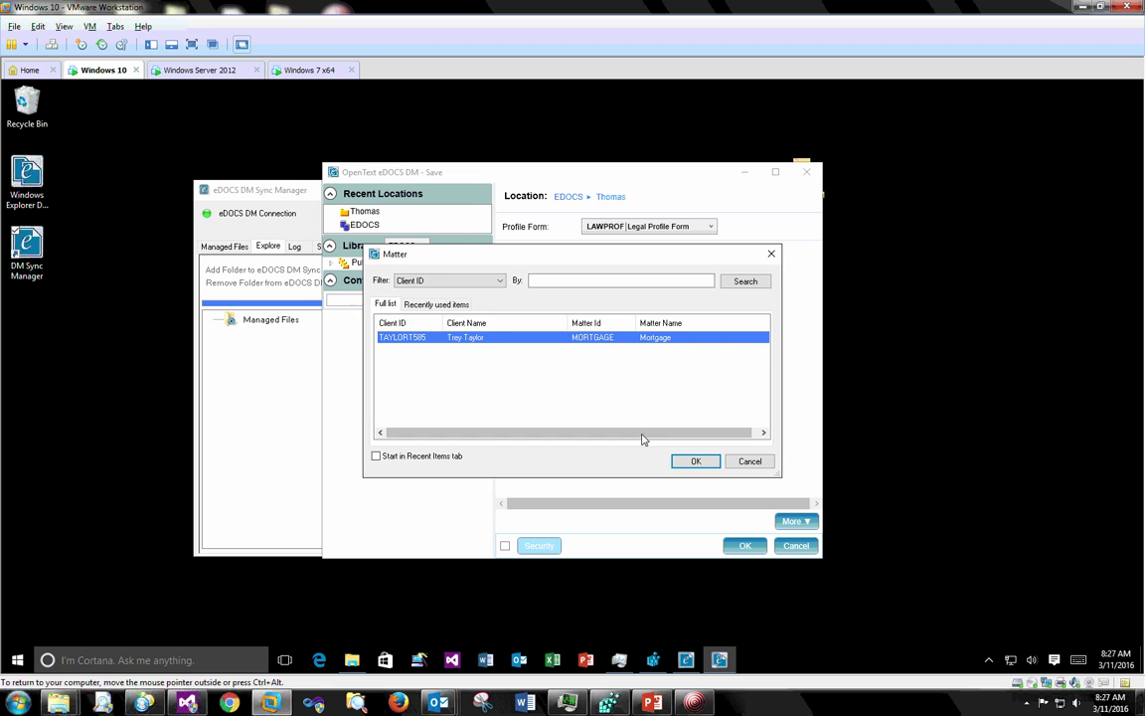
pyautogui.click(695, 461)
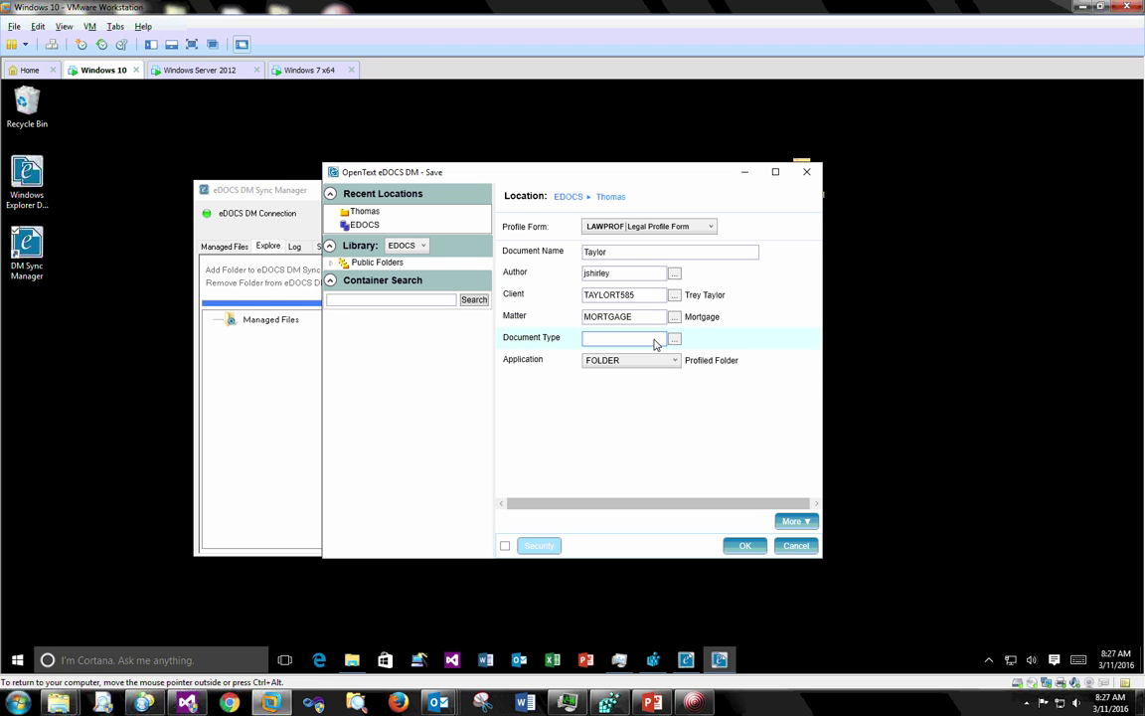
# Set the document type to DEFAULT, save the Taylor folder's profile, and expand the folder to list its managed files
pyautogui.write('default')
pyautogui.press('Tab')
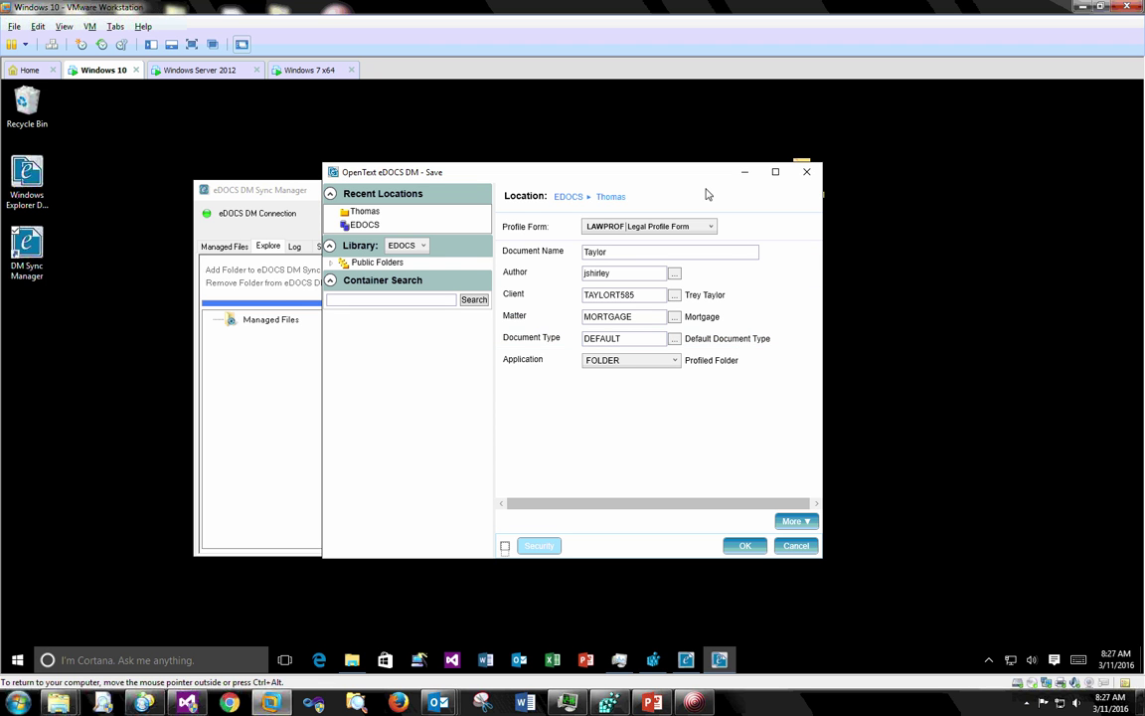
pyautogui.click(746, 546)
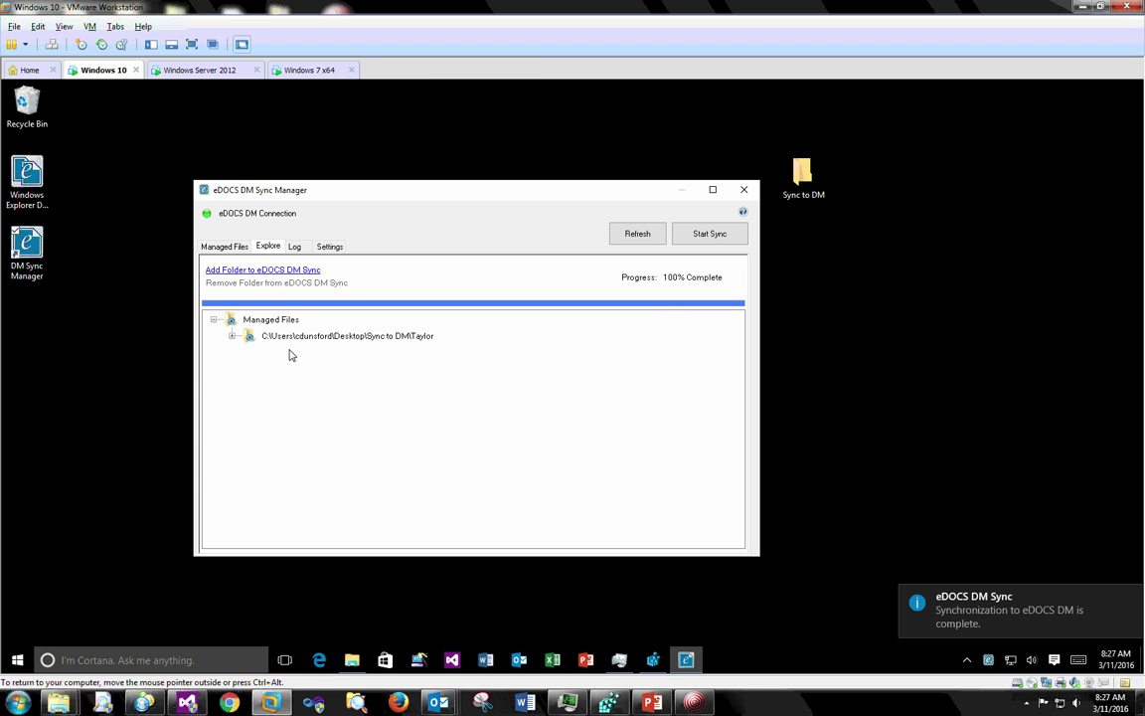
pyautogui.click(232, 336)
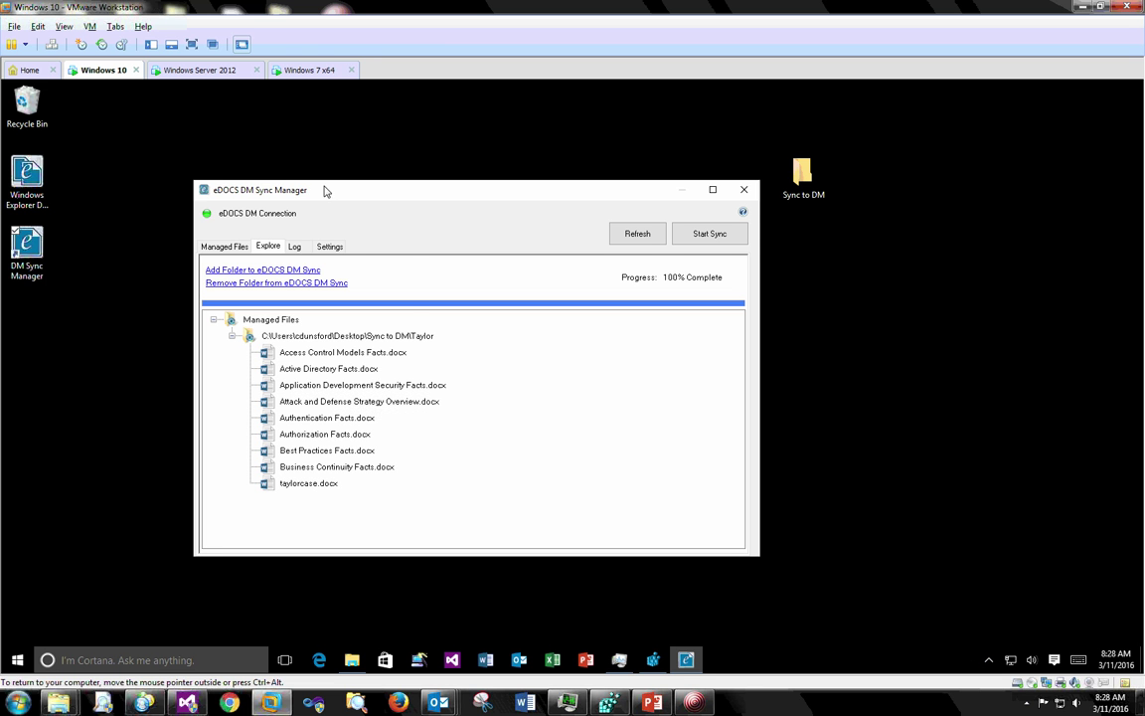
# Open the Sync to DM folder from the desktop and add its Thomas folder to eDOCS DM Sync
pyautogui.moveTo(295, 185); pyautogui.dragTo(545, 224)
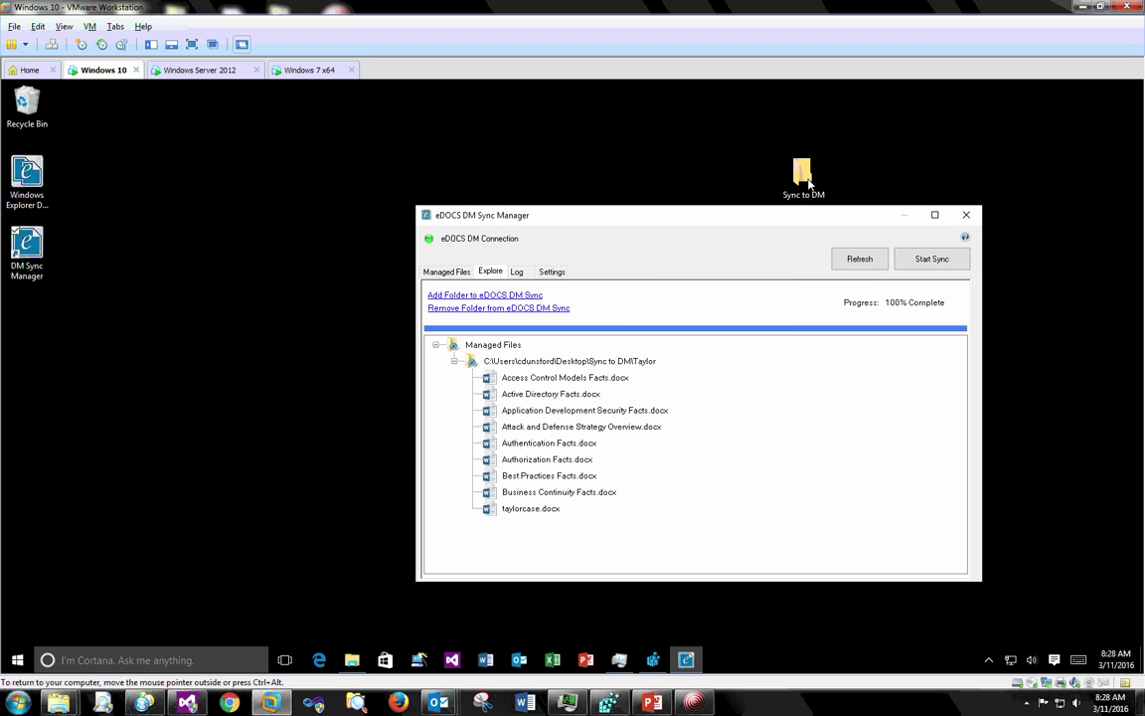
pyautogui.doubleClick(803, 174)
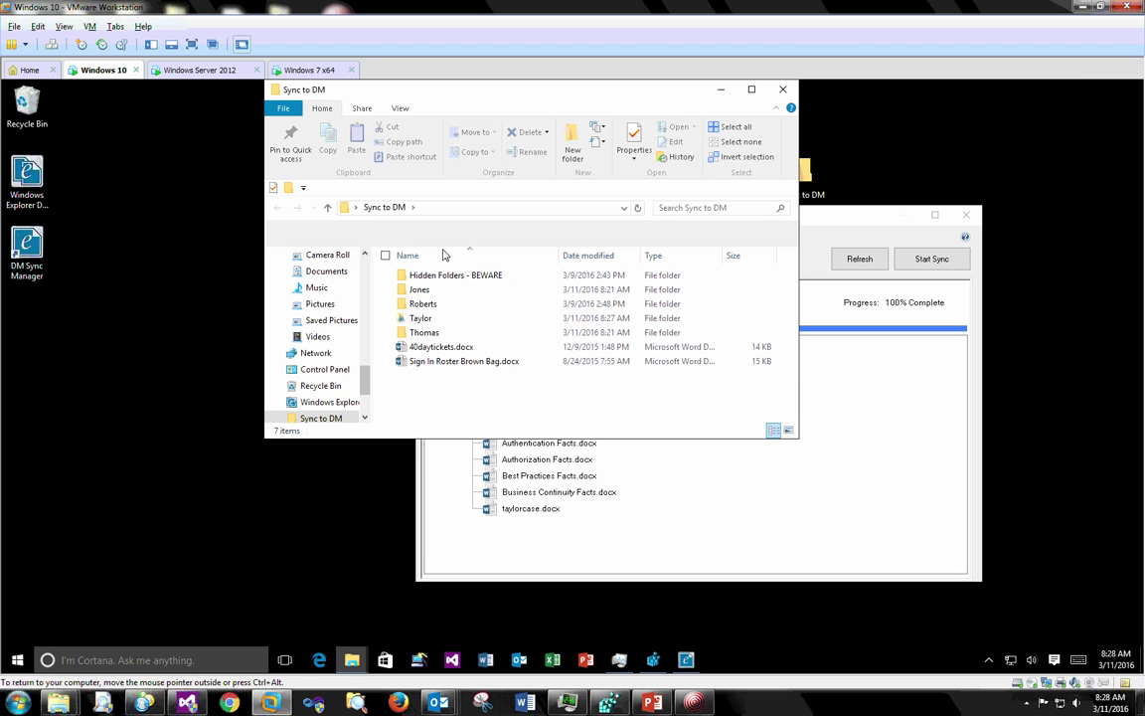
pyautogui.rightClick(422, 334)
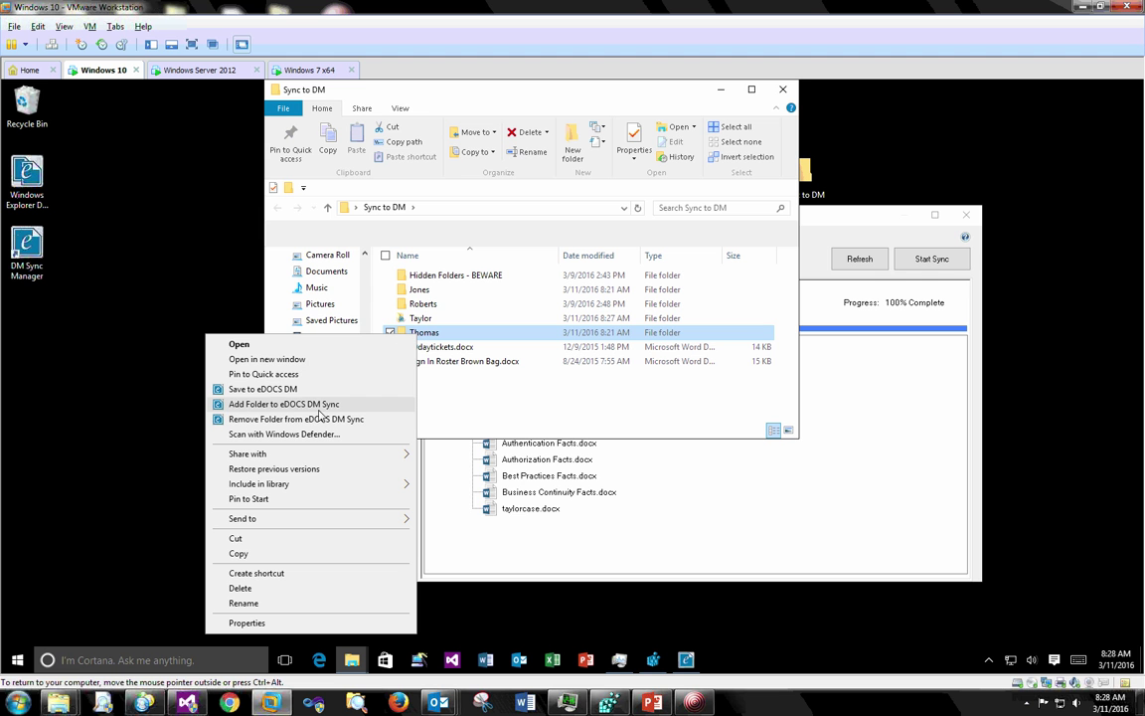
pyautogui.click(250, 406)
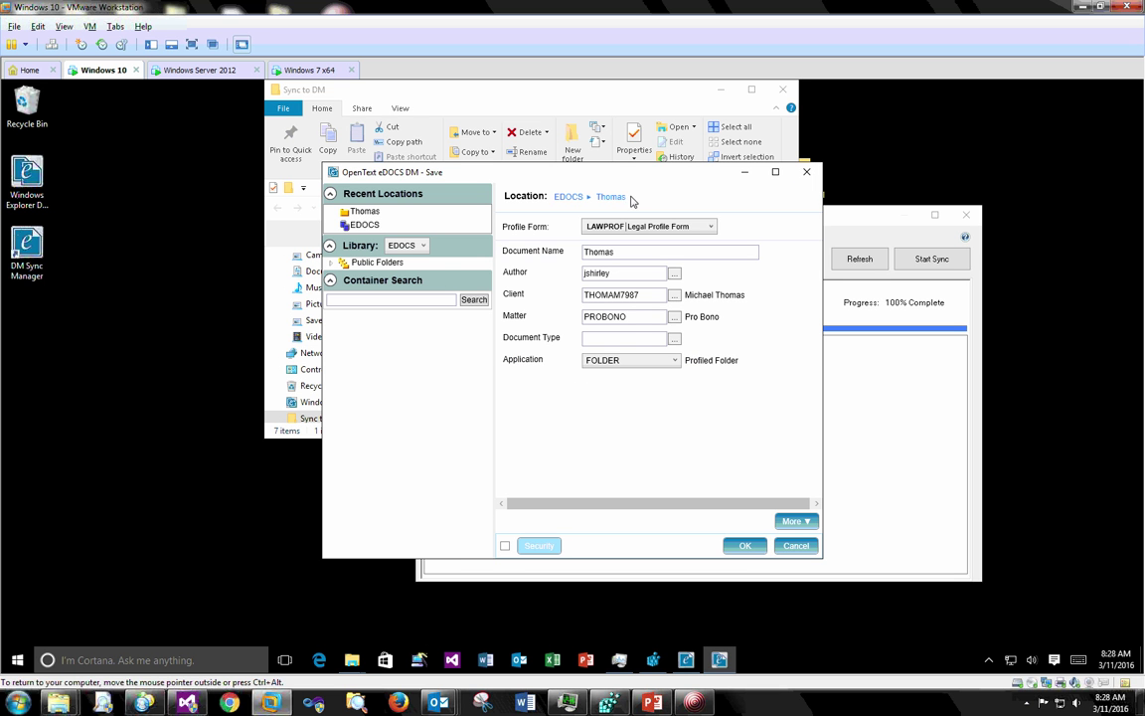
# Set the document type to DEFAULT in the Thomas folder's profile and save it
pyautogui.click(633, 339)
pyautogui.write('DEFAULT')
pyautogui.click(754, 548)
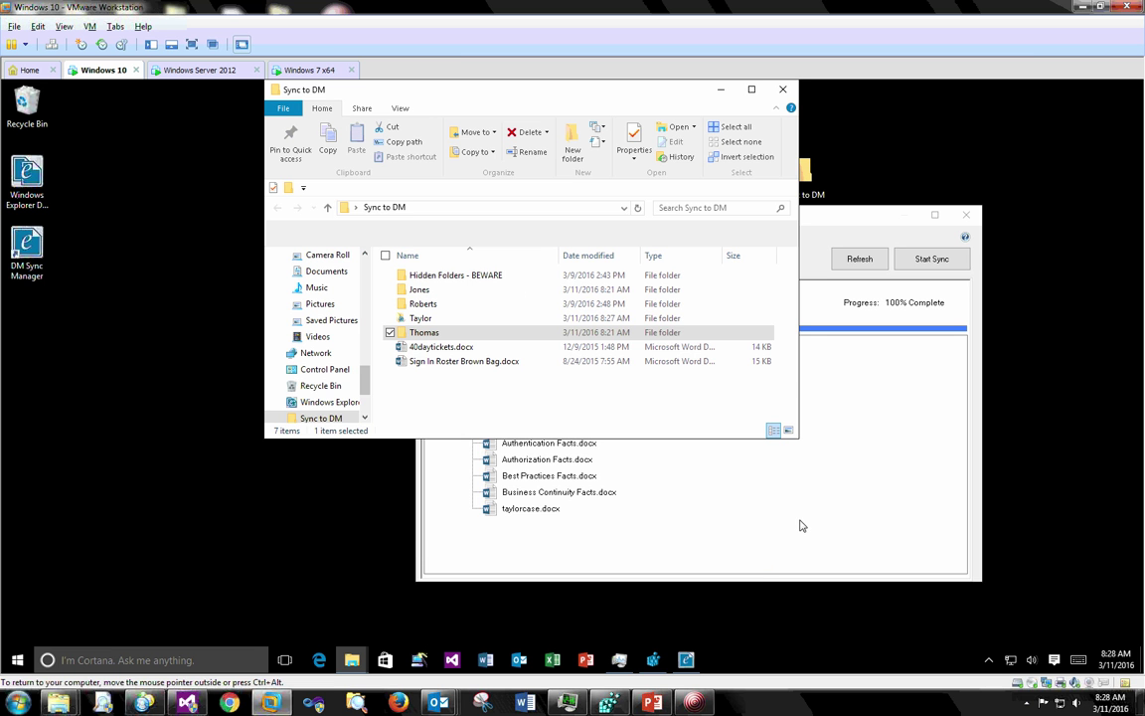
# Bring Sync Manager back to the front and add the mapped Sync network drive (Z:) to eDOCS DM Sync
pyautogui.click(861, 224)
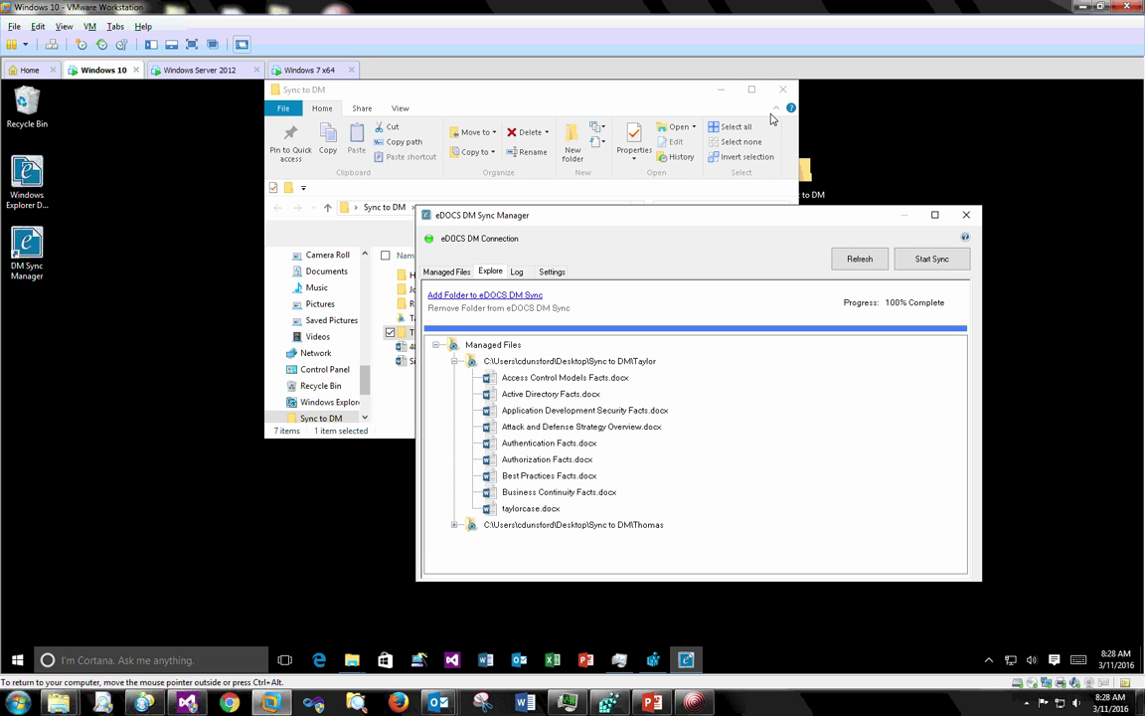
pyautogui.moveTo(741, 223); pyautogui.dragTo(585, 232)
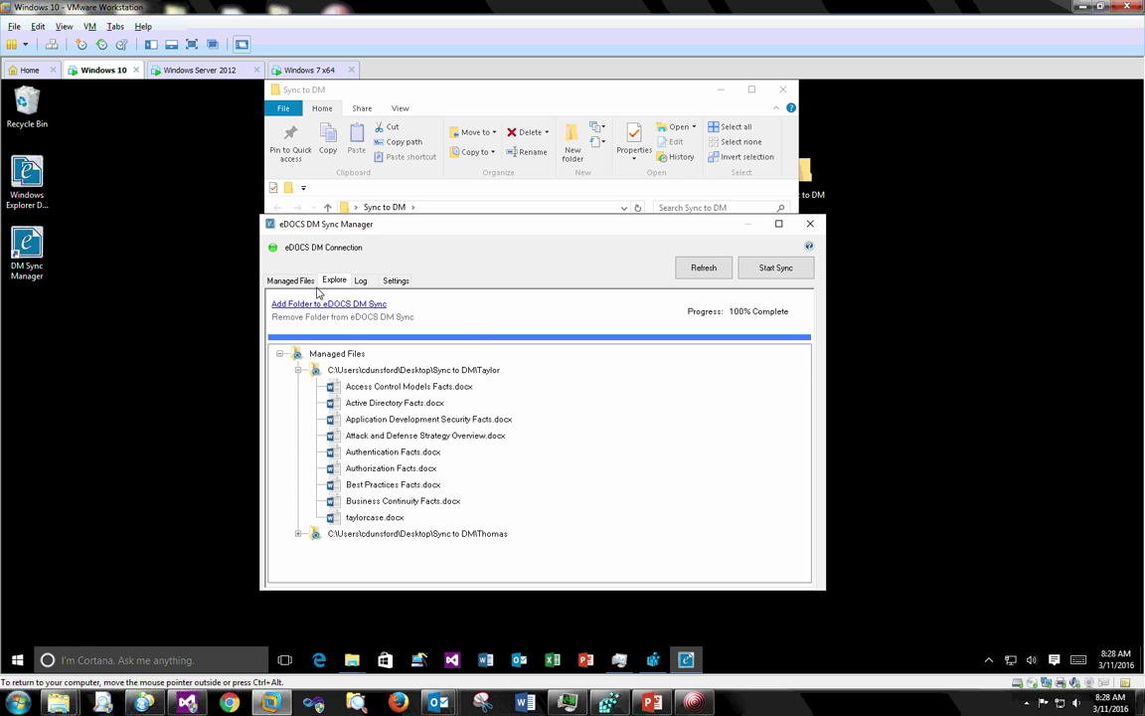
pyautogui.click(346, 305)
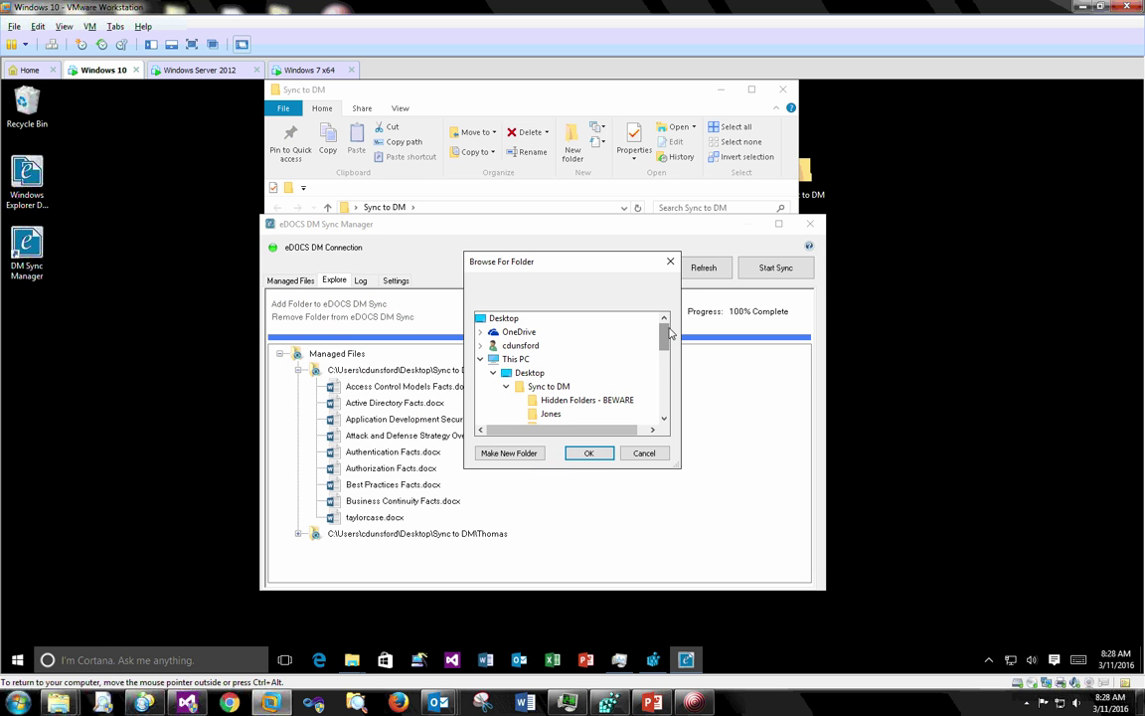
pyautogui.moveTo(664, 335); pyautogui.dragTo(664, 383)
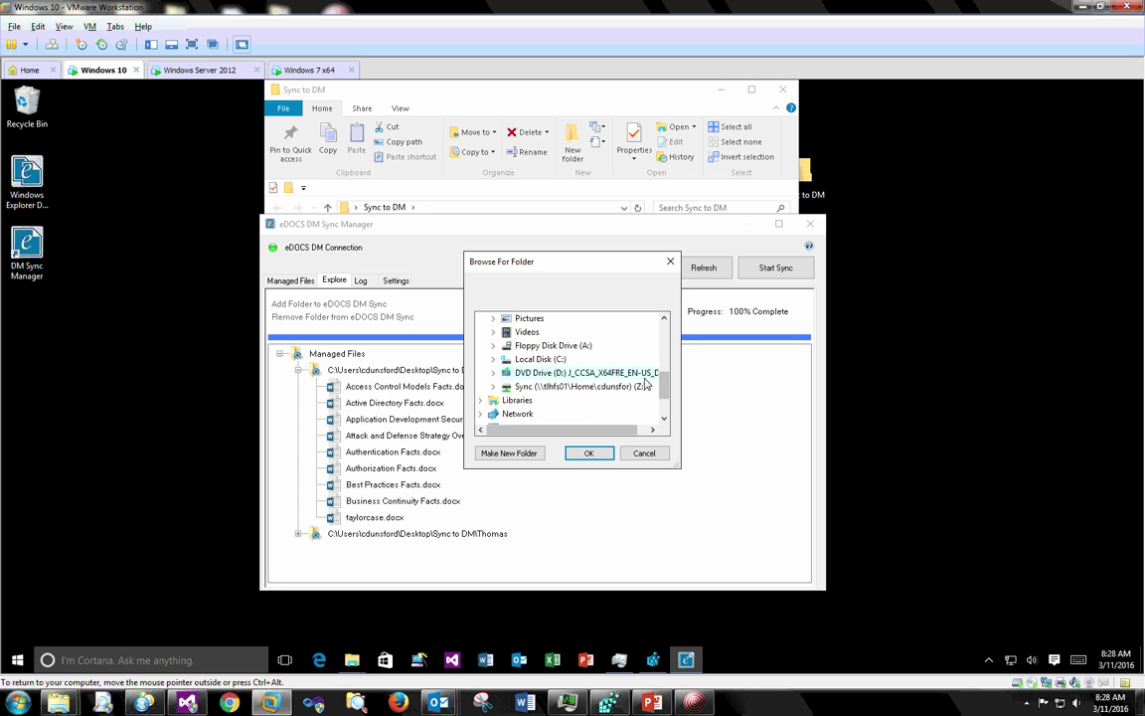
pyautogui.click(544, 387)
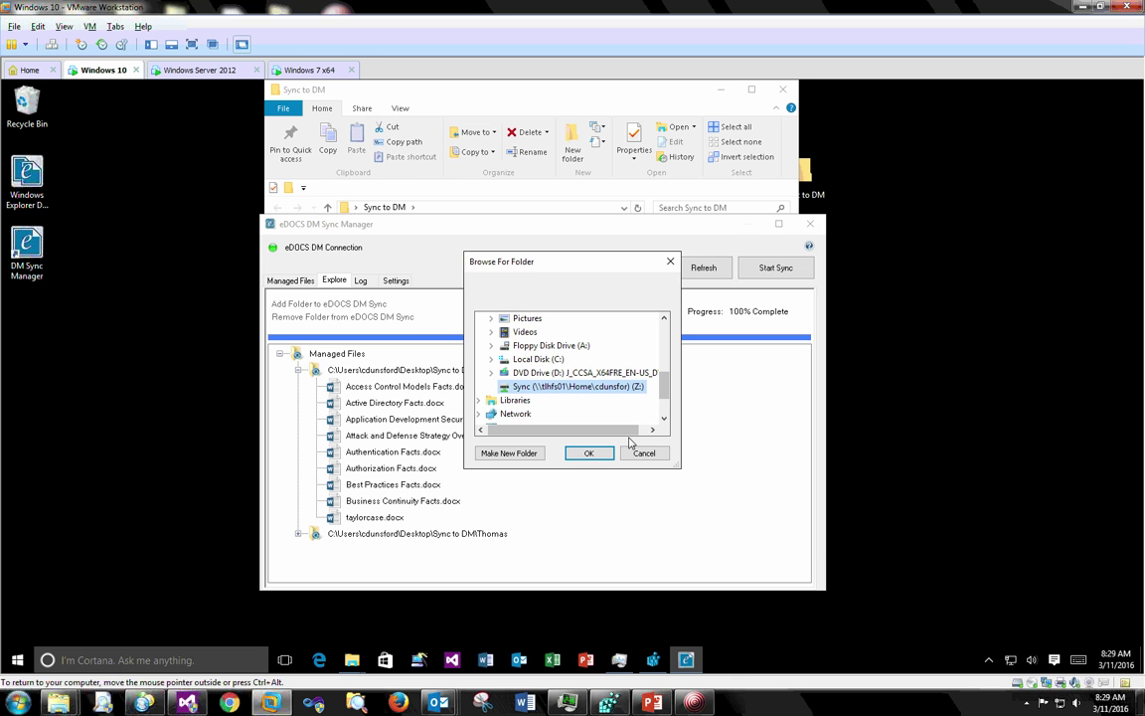
pyautogui.click(580, 453)
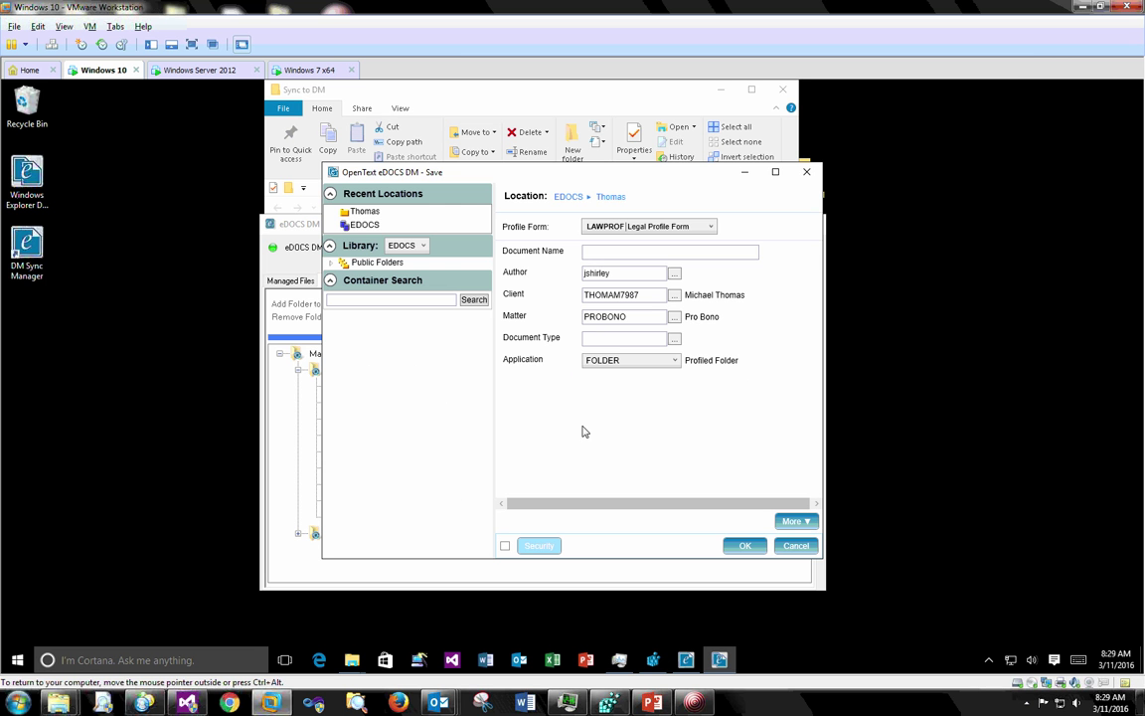
# Name the network drive's profile "my network share", set its document type to DEFAULT, and save it
pyautogui.click(606, 256)
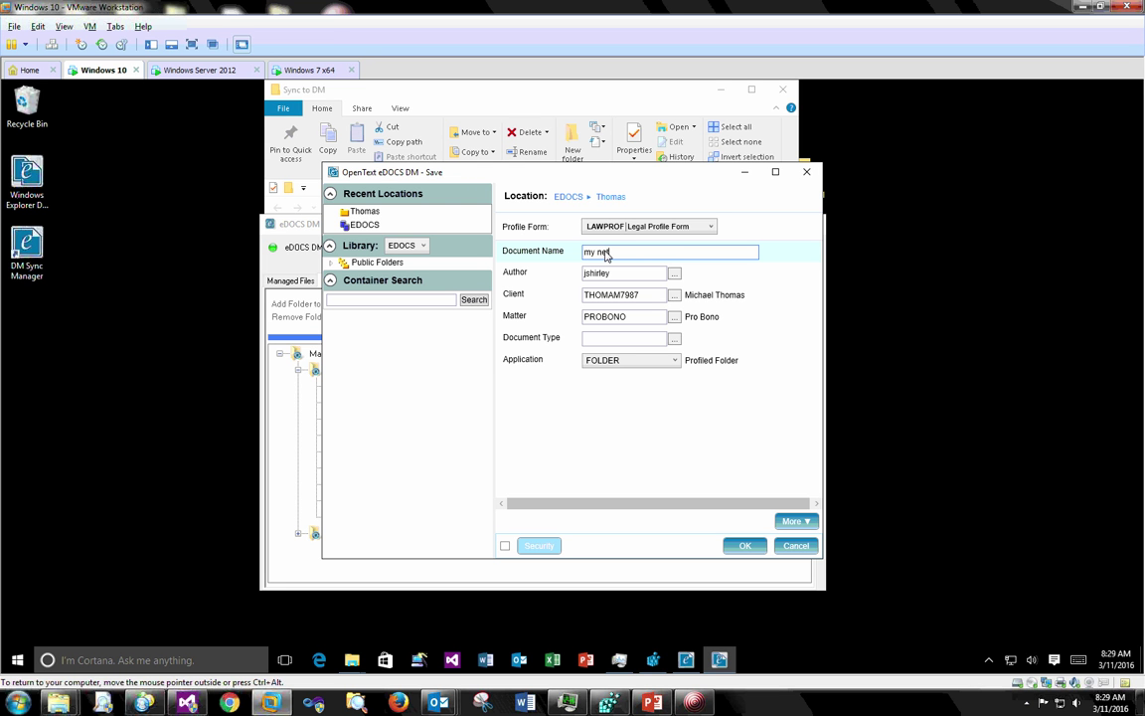
pyautogui.write('work share')
pyautogui.click(614, 339)
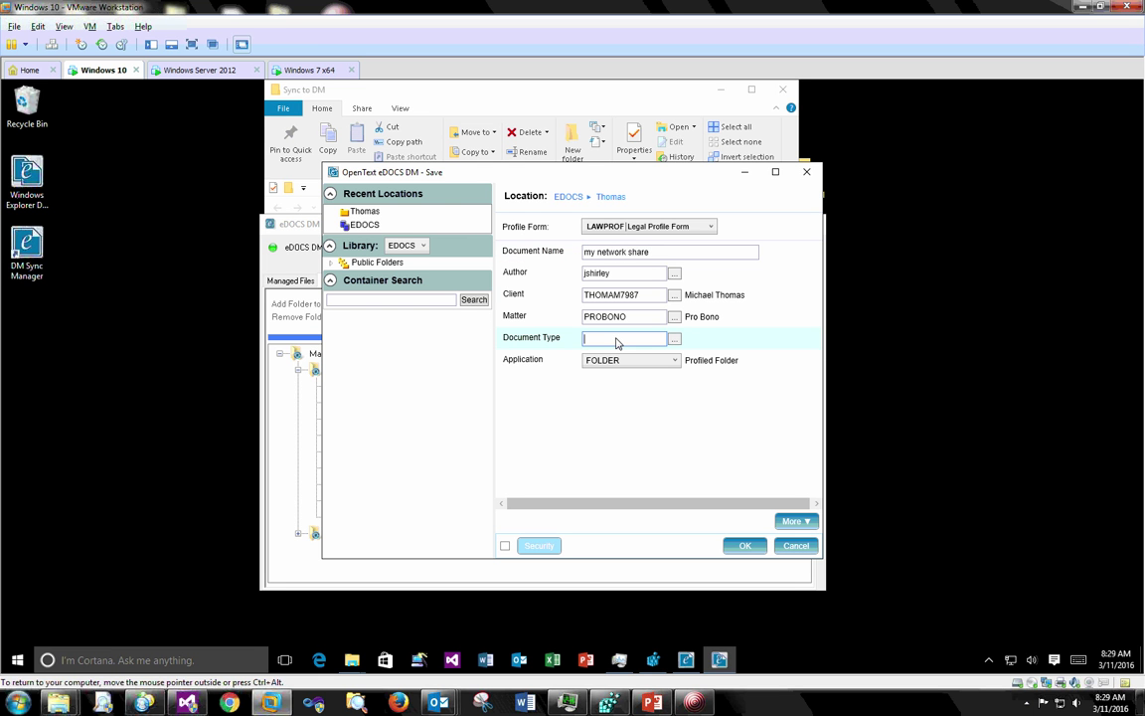
pyautogui.write('default')
pyautogui.press('Tab')
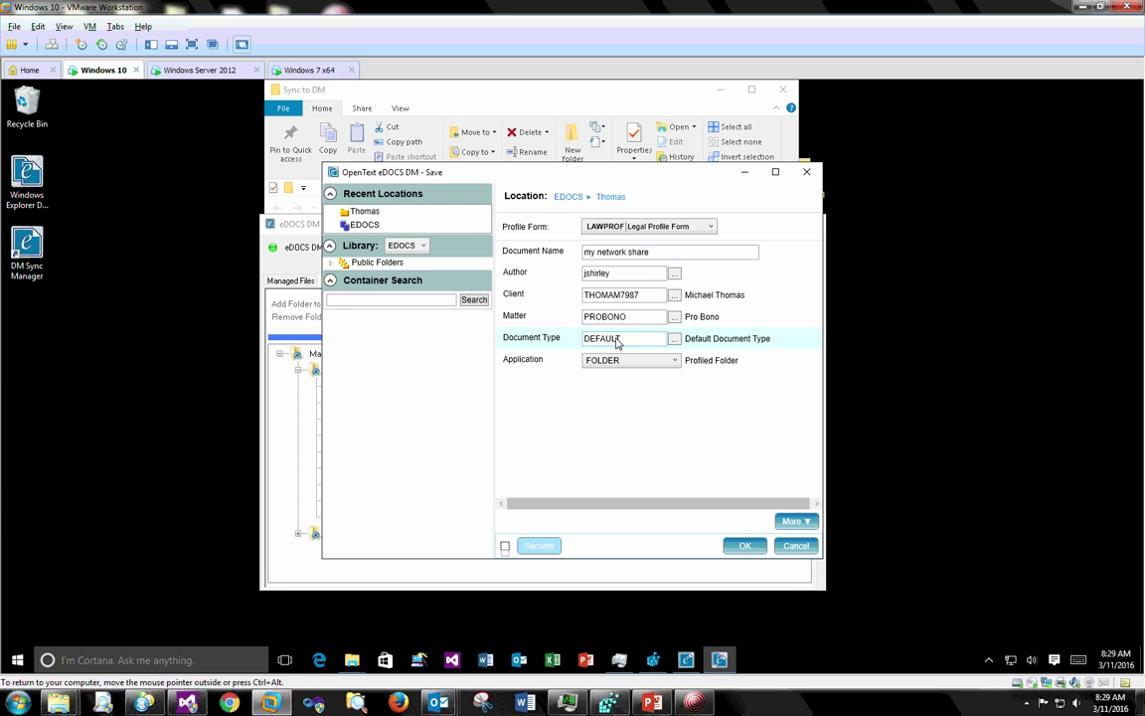
pyautogui.click(745, 545)
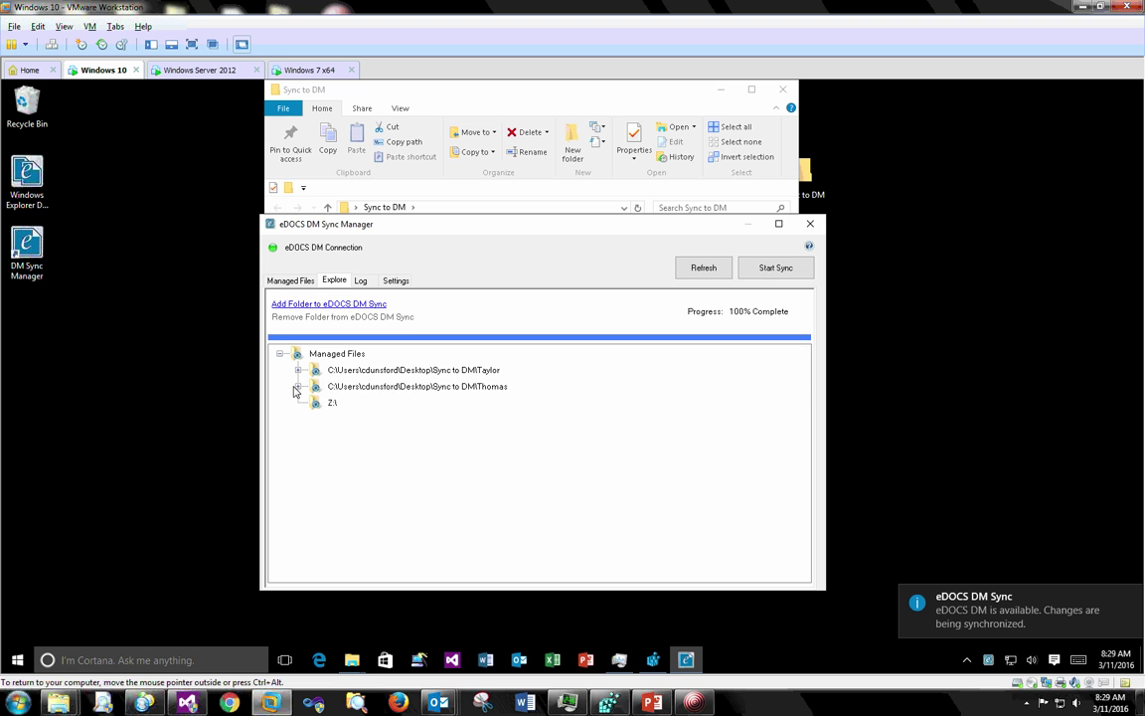
# Refresh the managed folders and check the sync status of the managed files in the Z:\ location
pyautogui.click(332, 401)
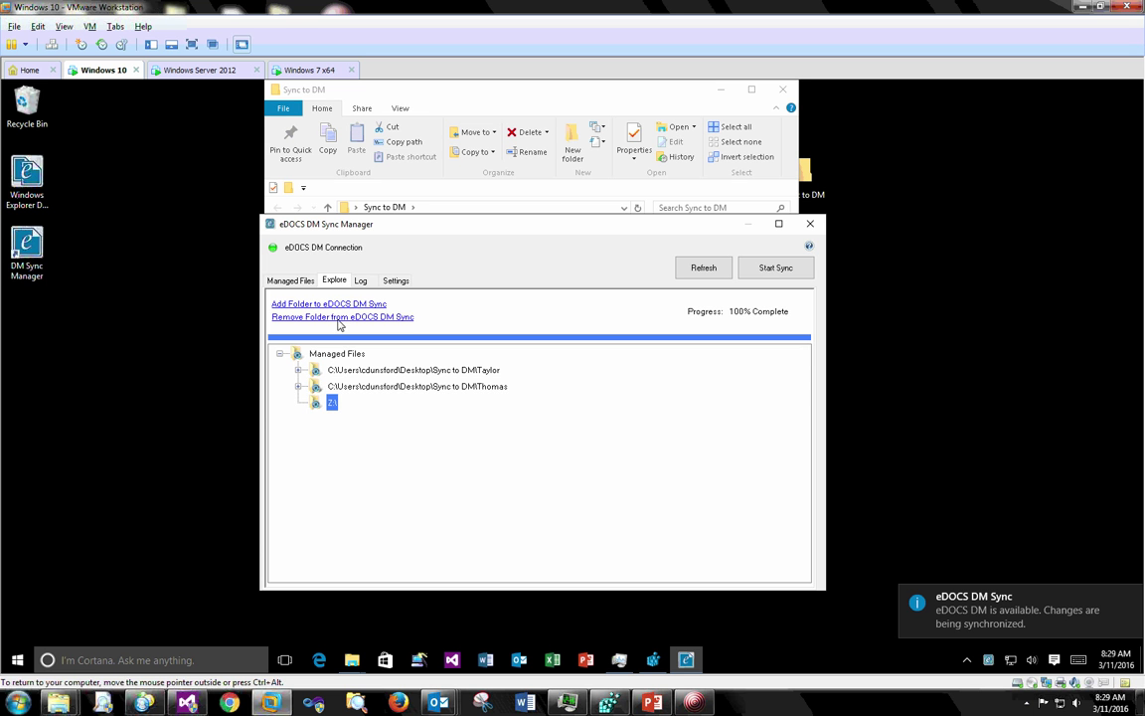
pyautogui.click(703, 267)
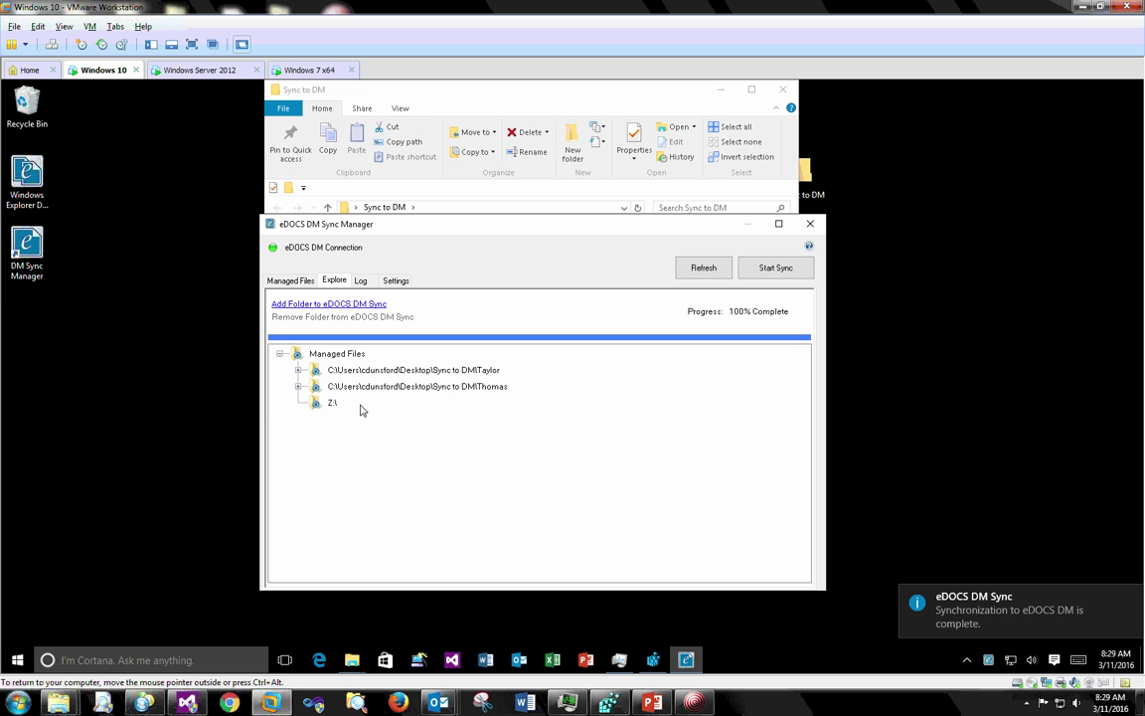
pyautogui.click(284, 281)
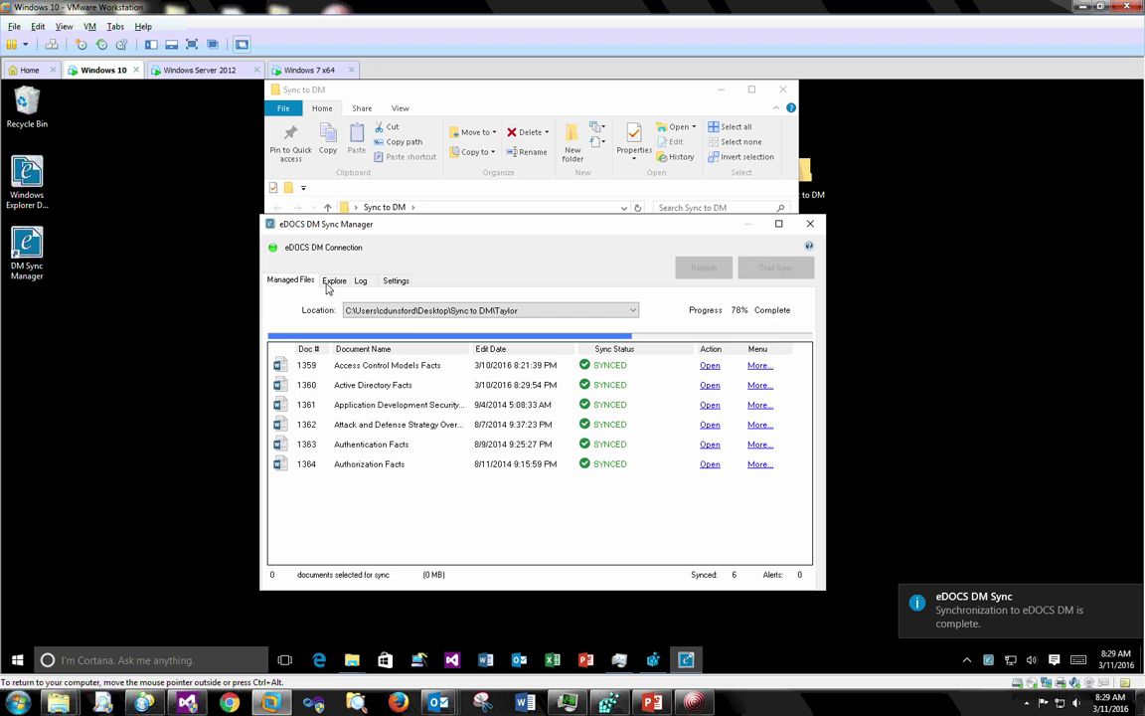
pyautogui.click(418, 310)
pyautogui.click(386, 345)
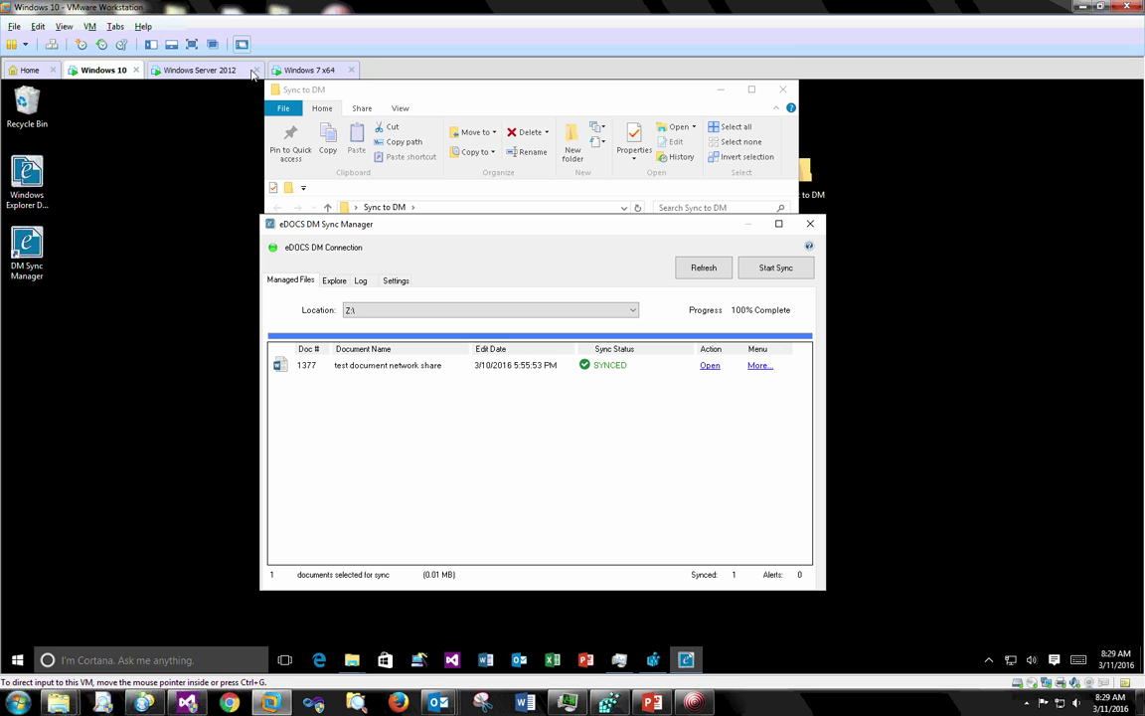
# Switch to the Windows 7 x64 virtual machine and open the shared Sync folder from its desktop shortcut
pyautogui.click(301, 70)
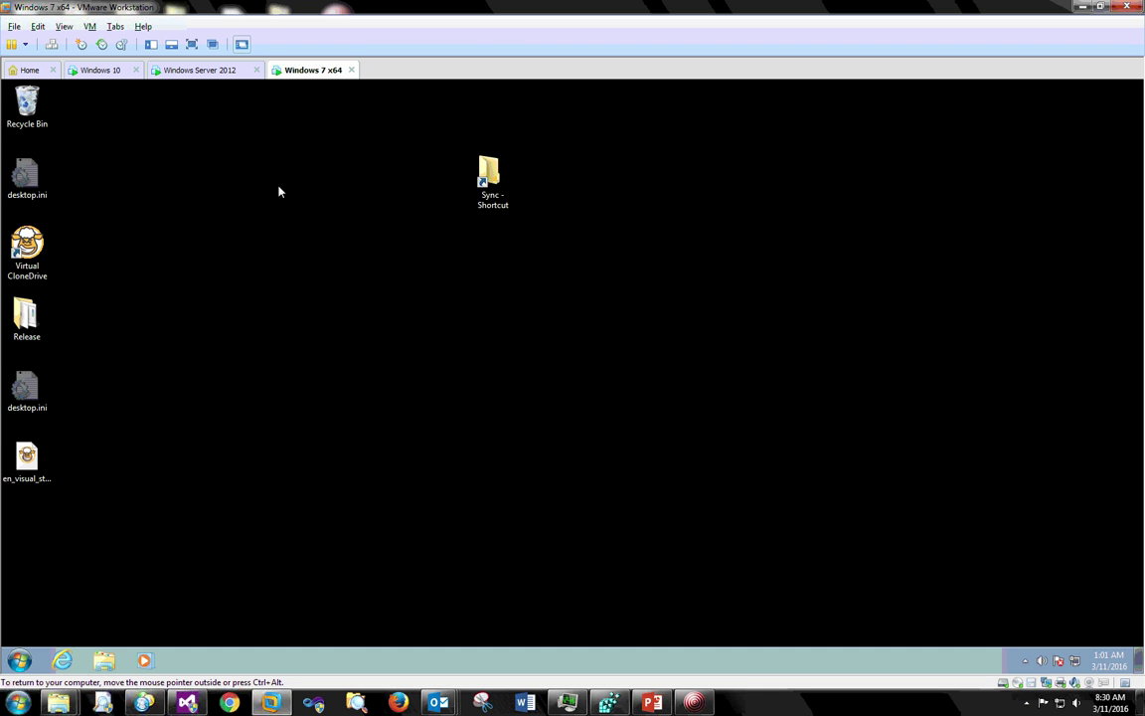
pyautogui.doubleClick(489, 174)
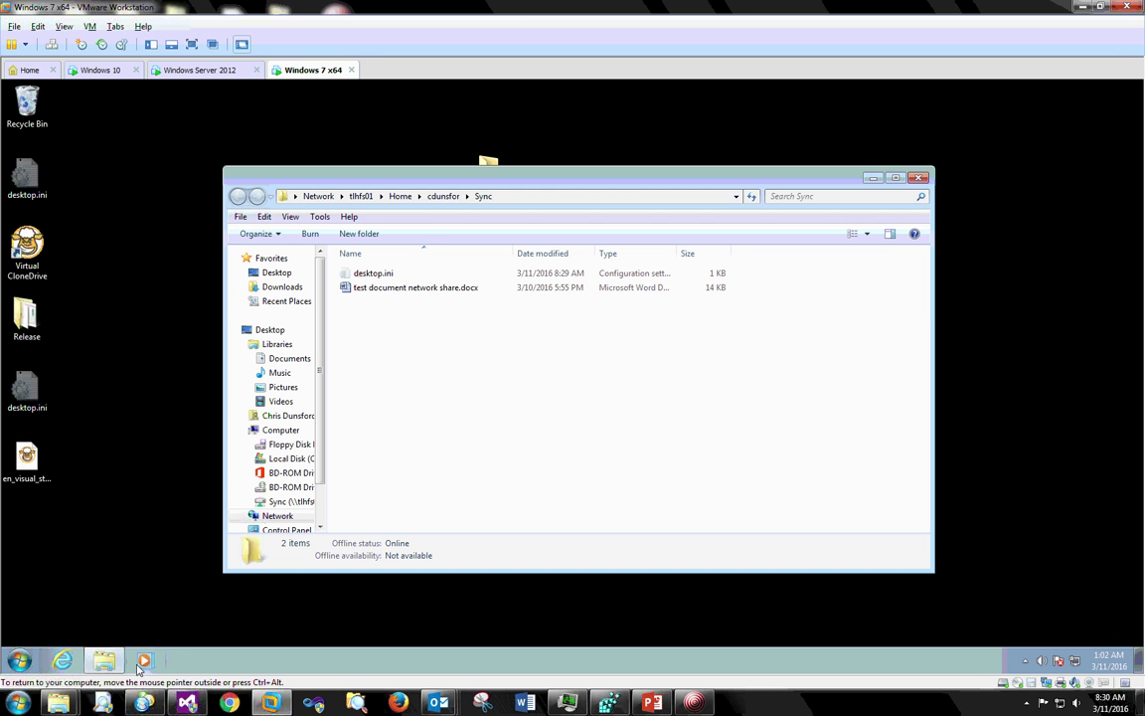
# Launch Microsoft Word in the Windows 7 virtual machine
pyautogui.click(20, 661)
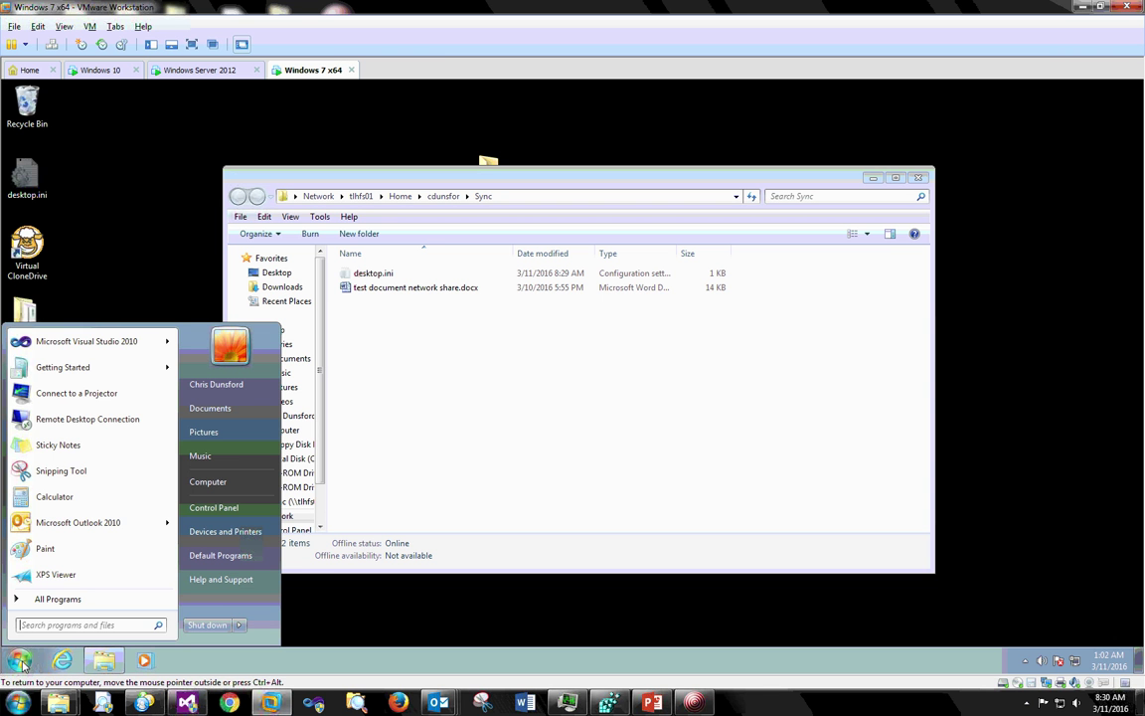
pyautogui.write('win')
pyautogui.press('Return')
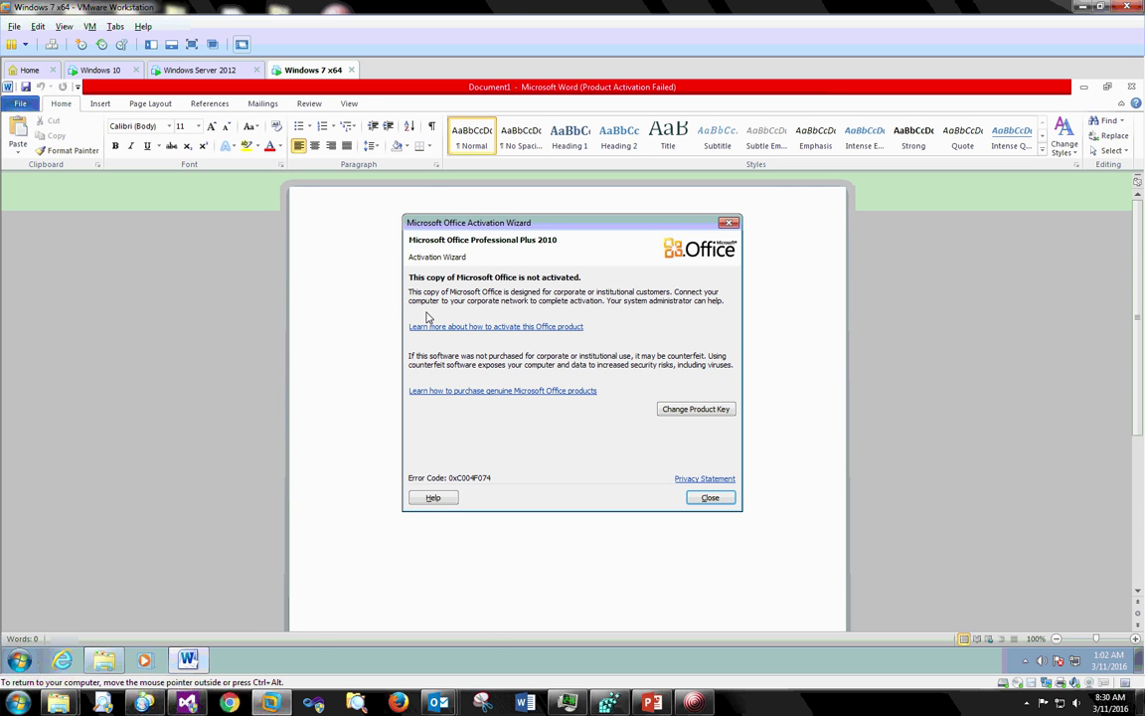
# Dismiss the Office activation wizard and fill the blank Word document with sample text using =rand(100)
pyautogui.click(711, 497)
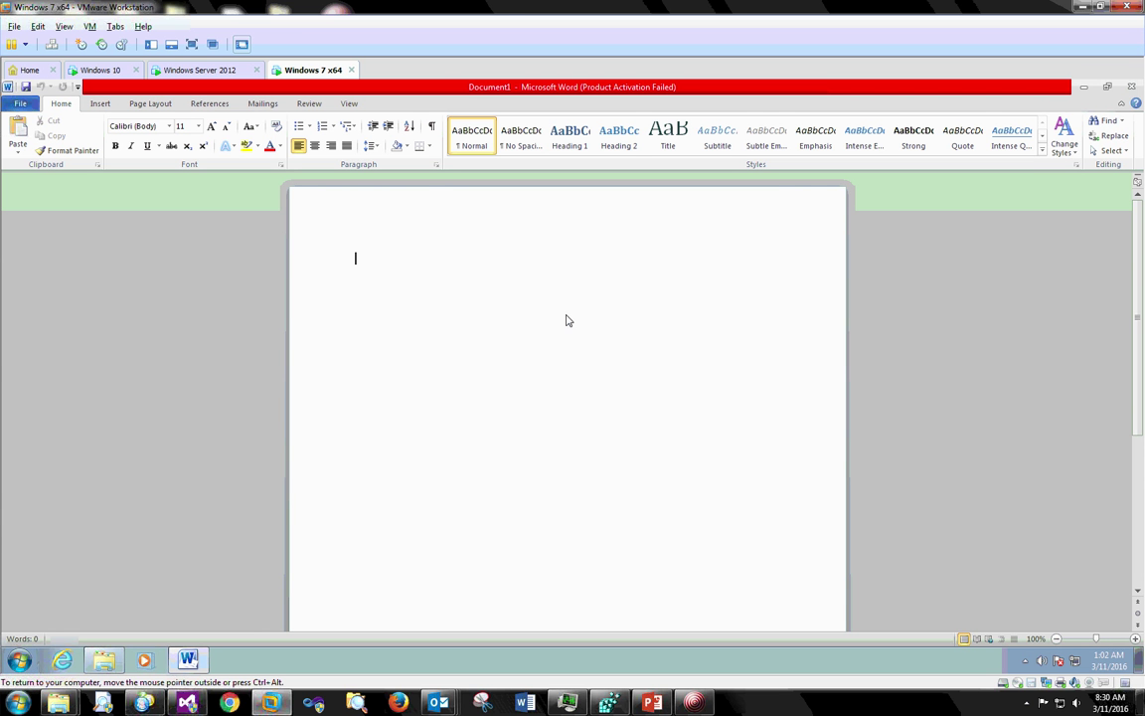
pyautogui.write('=rand(100)')
pyautogui.press('Return')
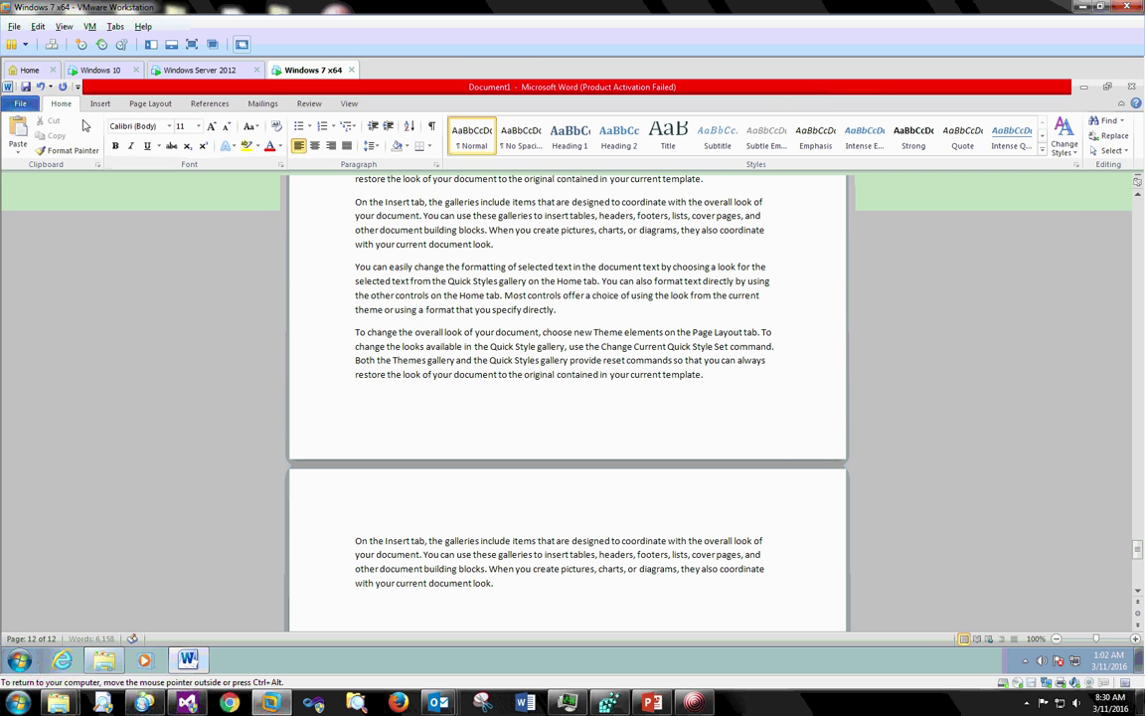
# Save the document as "another test with network share" on the Sync (Z:) network drive and close Word
pyautogui.click(26, 87)
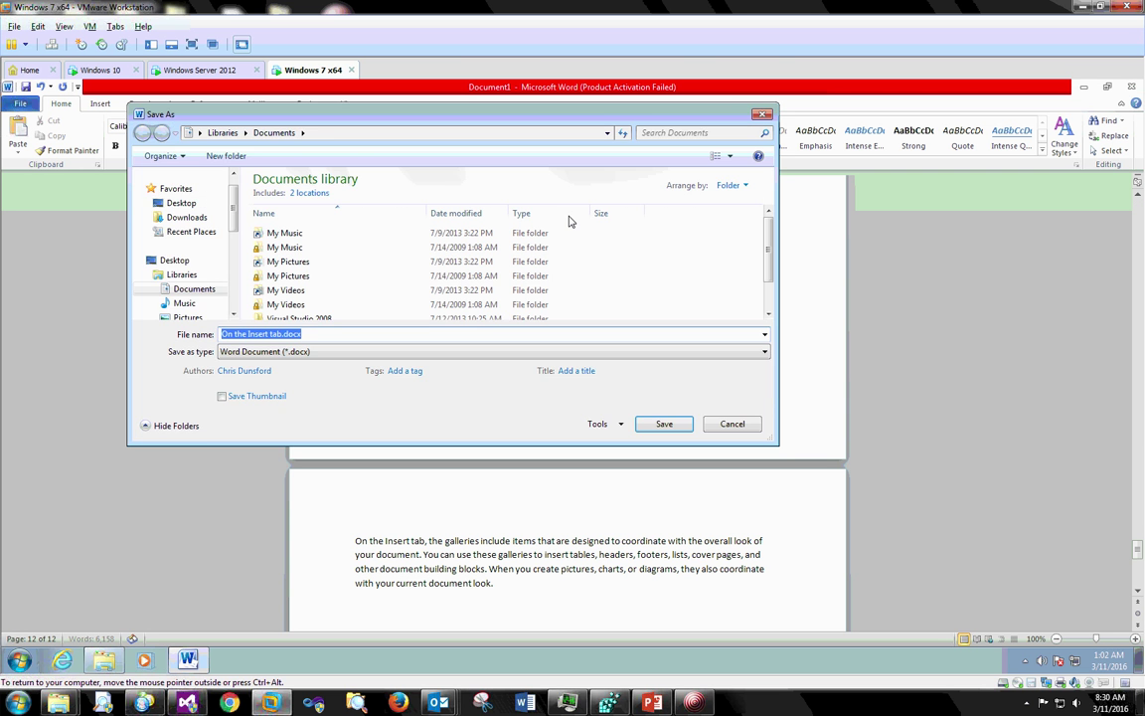
pyautogui.scroll(-3, 214, 229)
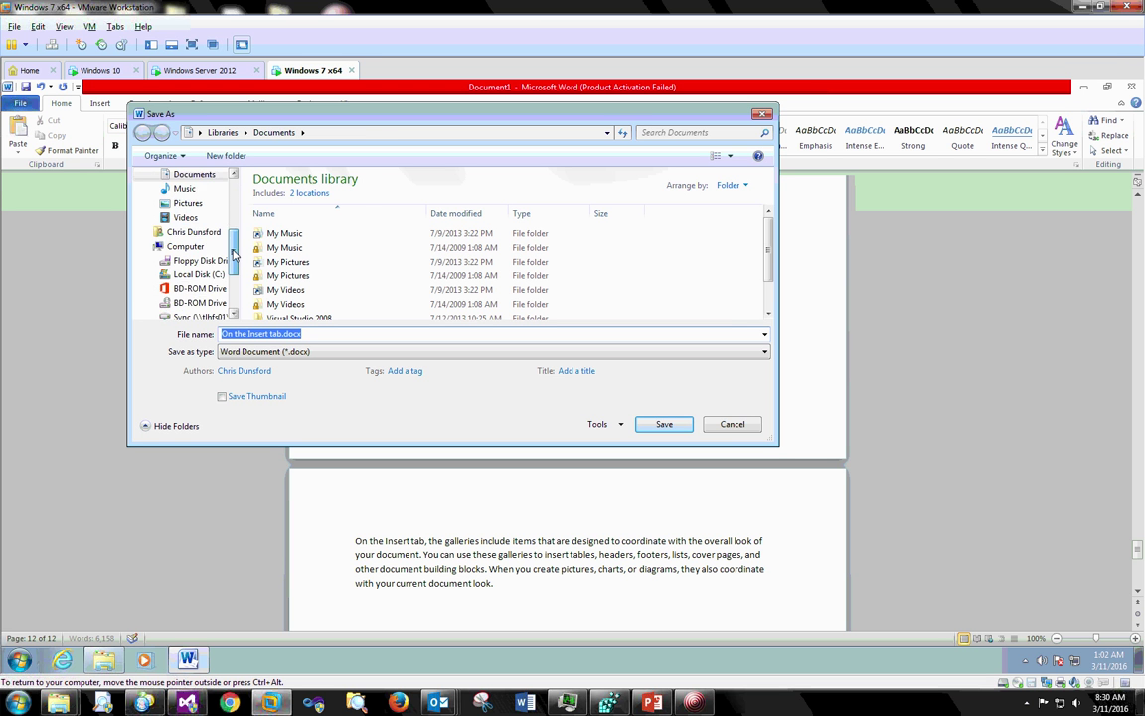
pyautogui.scroll(-2, 214, 248)
pyautogui.click(199, 245)
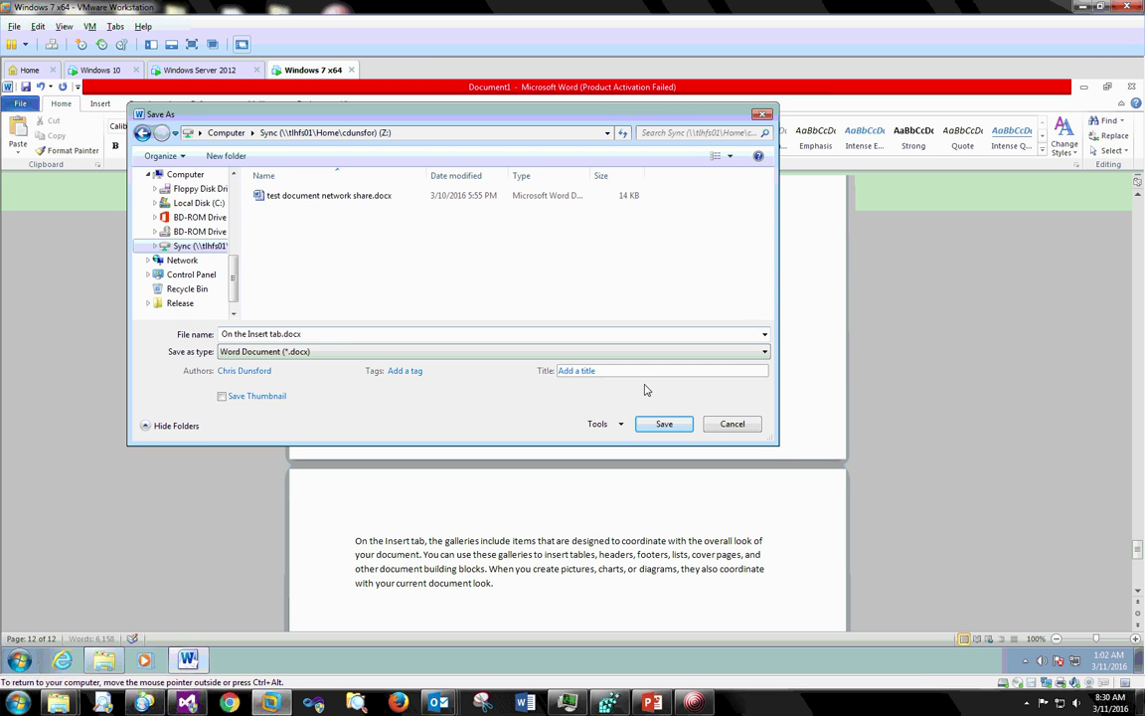
pyautogui.click(348, 336)
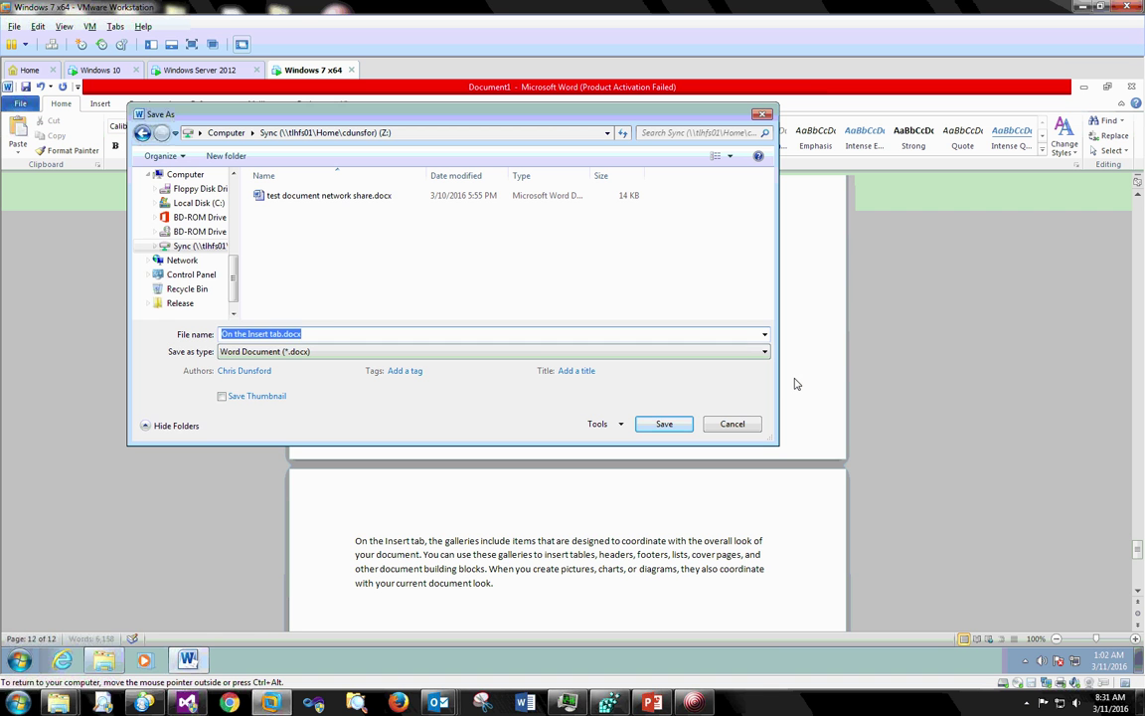
pyautogui.write('another tes')
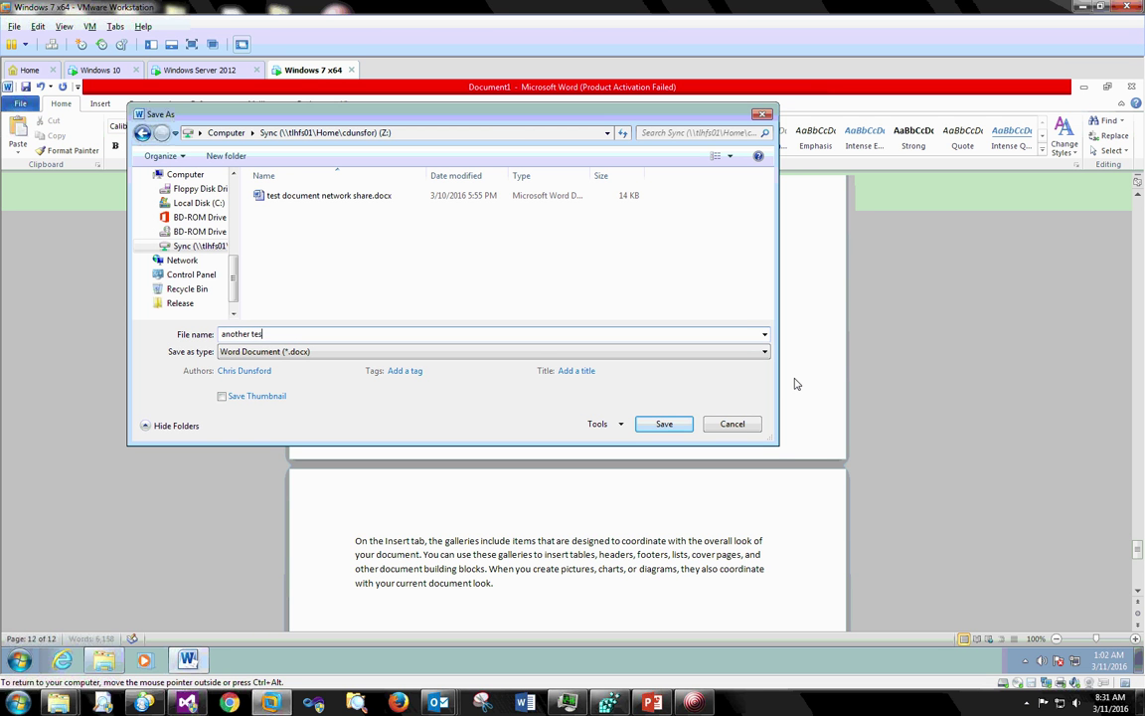
pyautogui.write('t with network share')
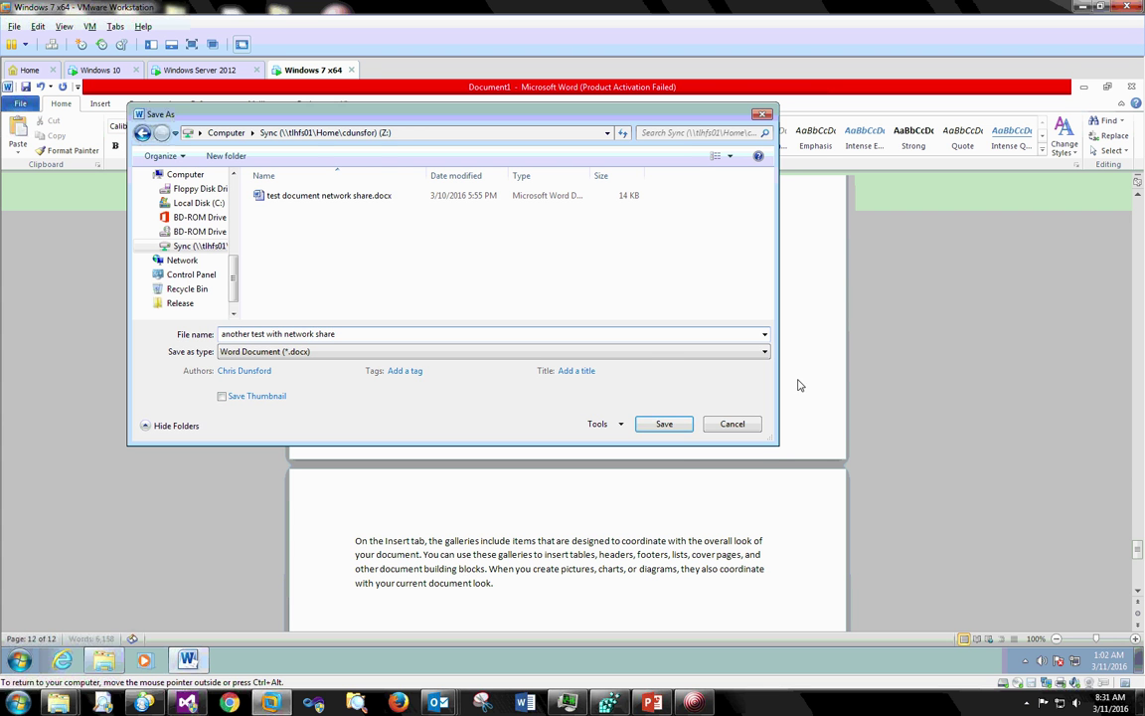
pyautogui.click(665, 425)
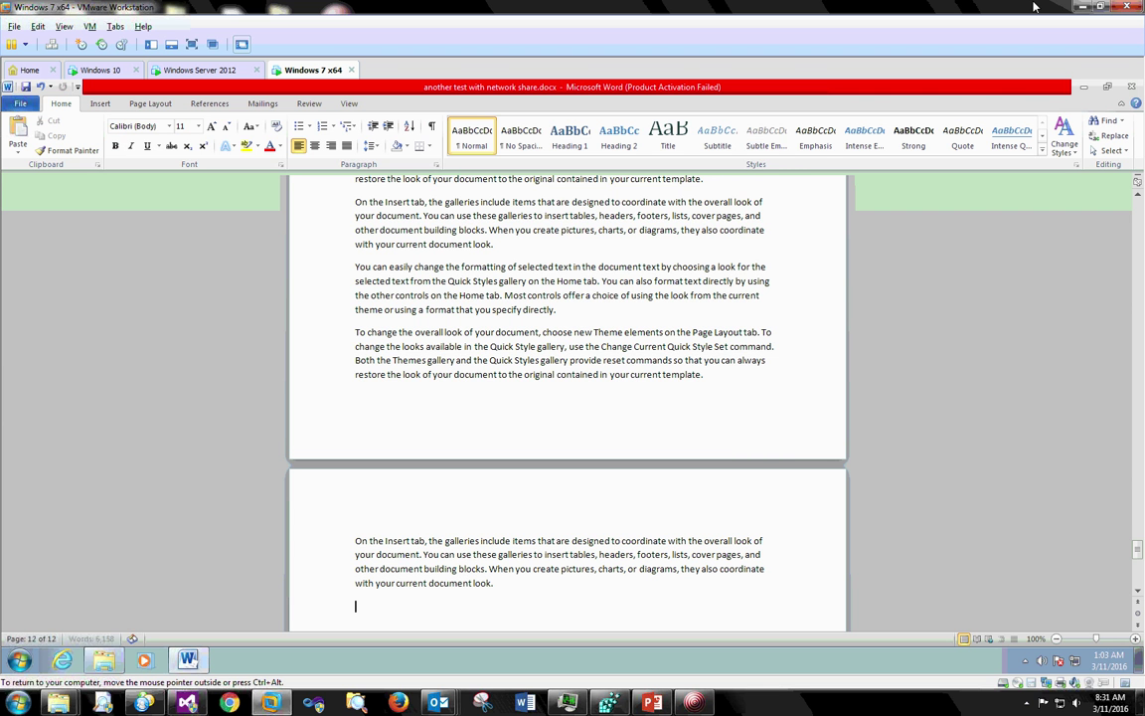
pyautogui.click(1131, 86)
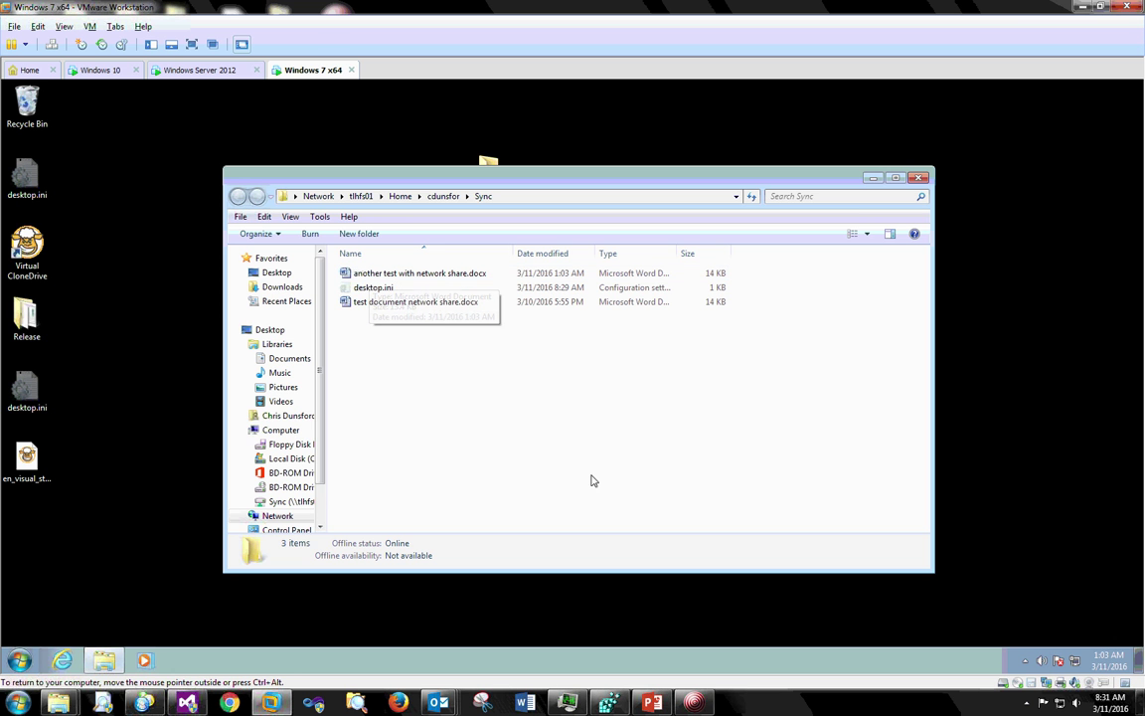
# Switch to the Windows 10 virtual machine and refresh the managed files of the Z:\ location
pyautogui.click(99, 70)
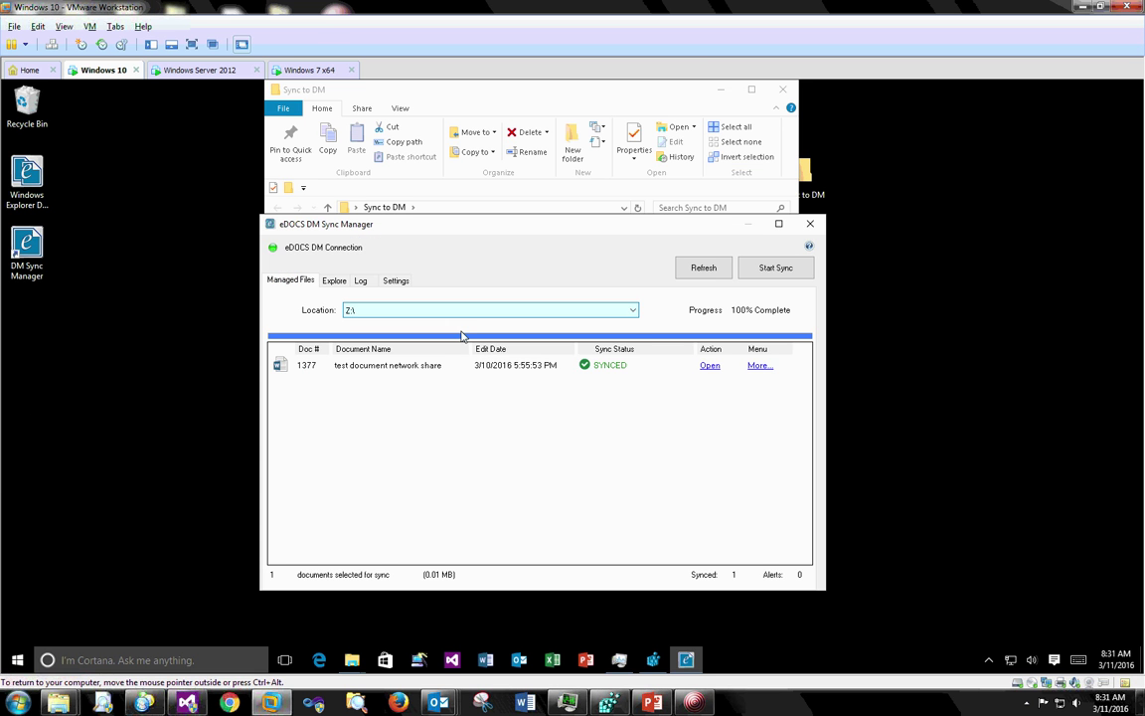
pyautogui.click(704, 267)
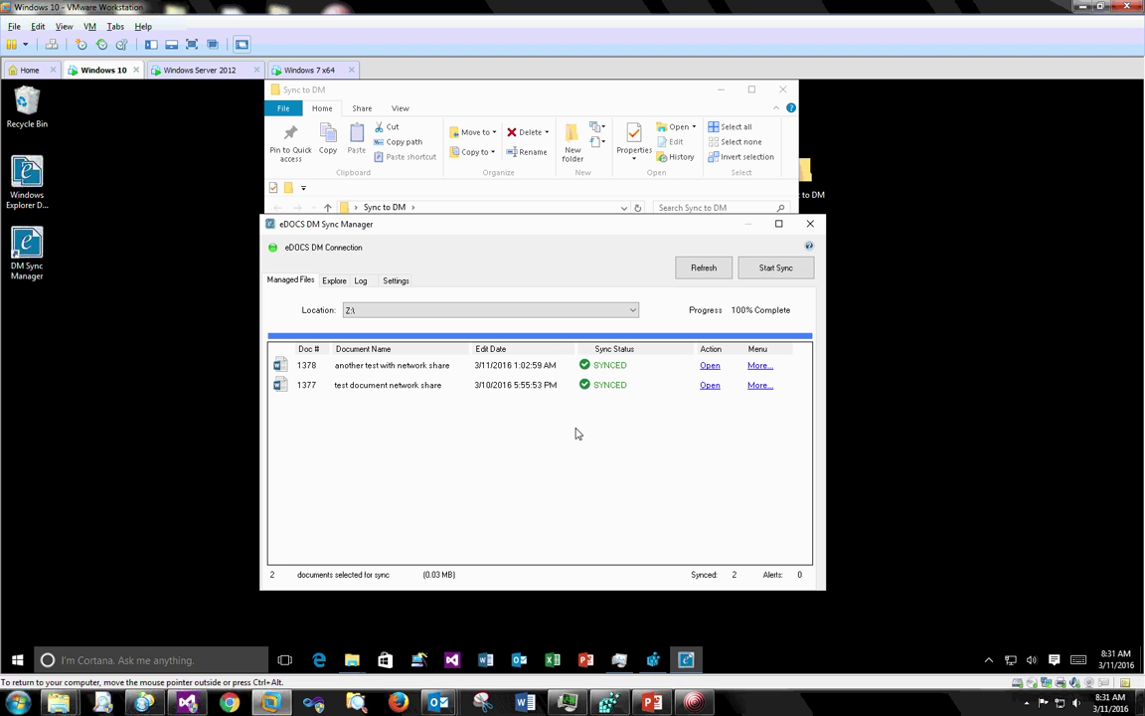
# Open the Windows Explorer DM Extension from the desktop and view its recently edited documents
pyautogui.click(101, 324)
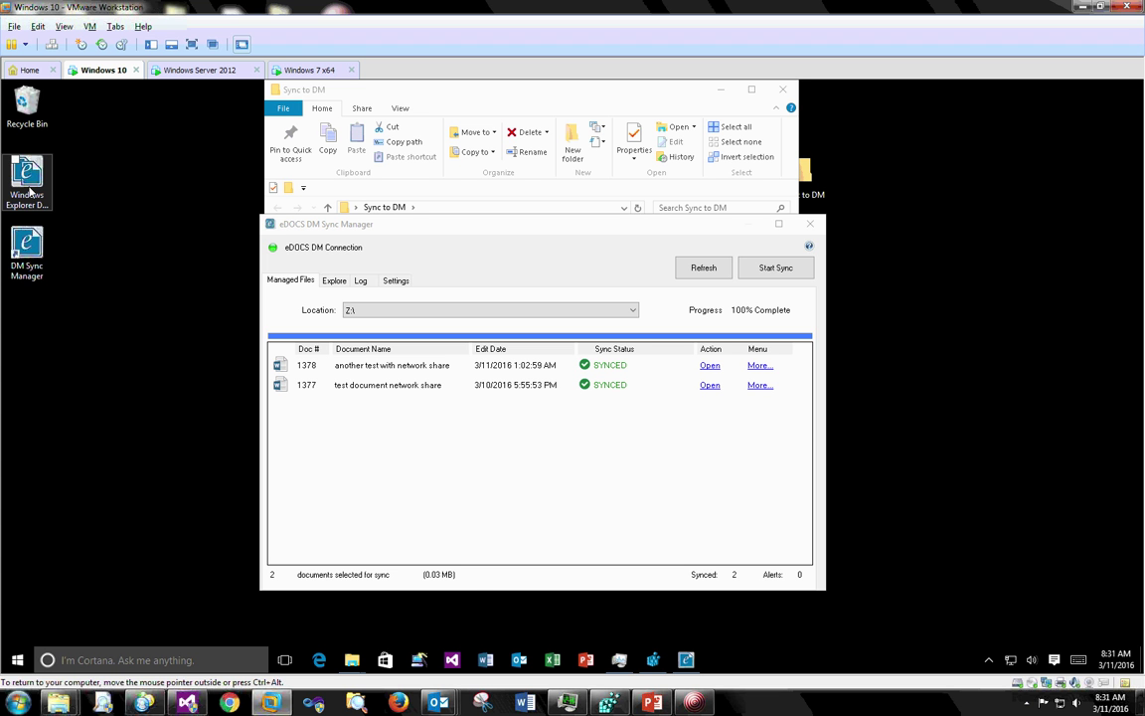
pyautogui.moveTo(341, 656)
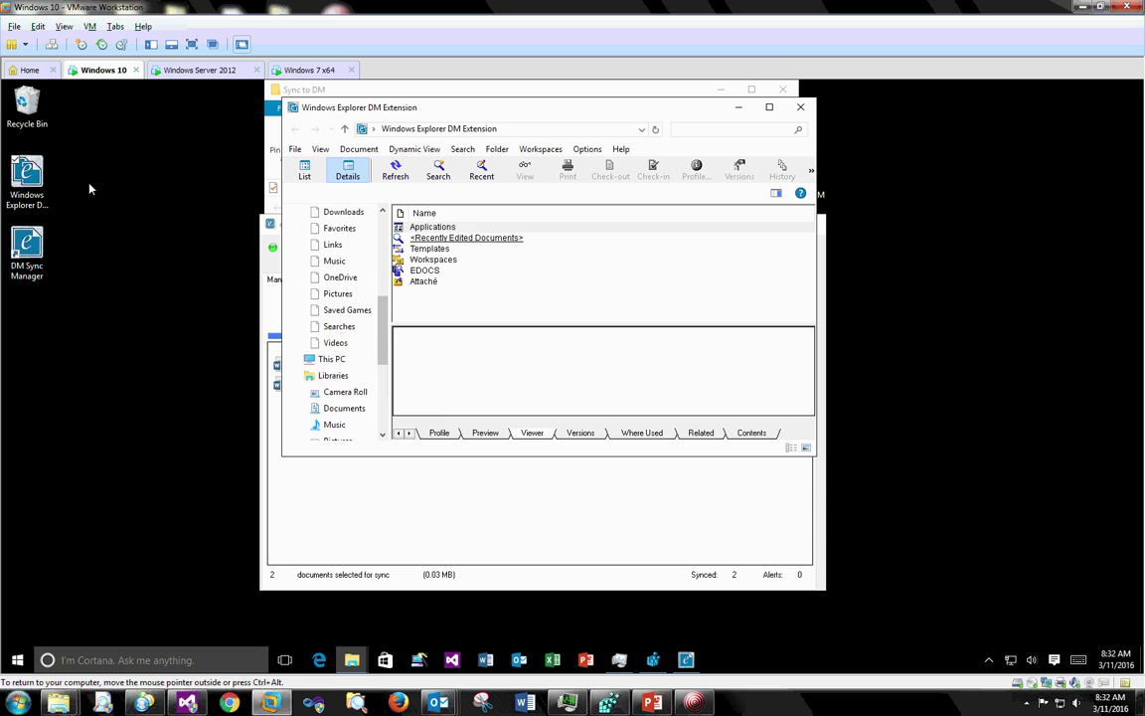
pyautogui.doubleClick(462, 241)
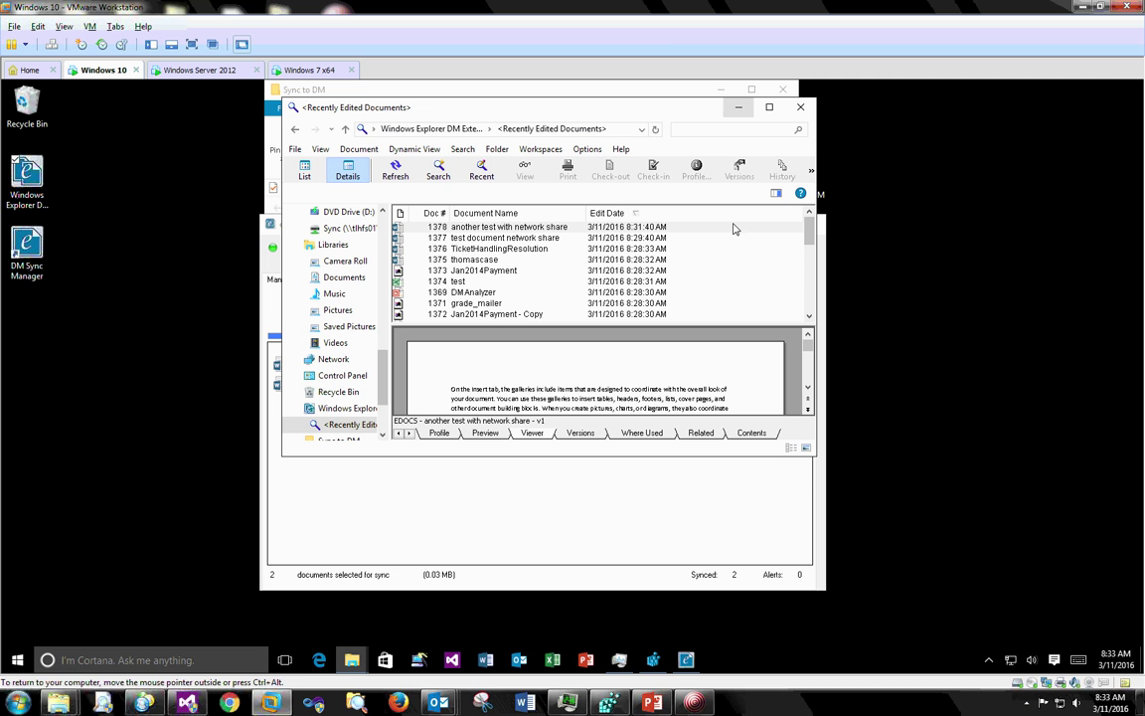
# Consult the Managed Files View slide in PowerPoint, return to the virtual machine and minimize the DM Extension window
pyautogui.click(648, 704)
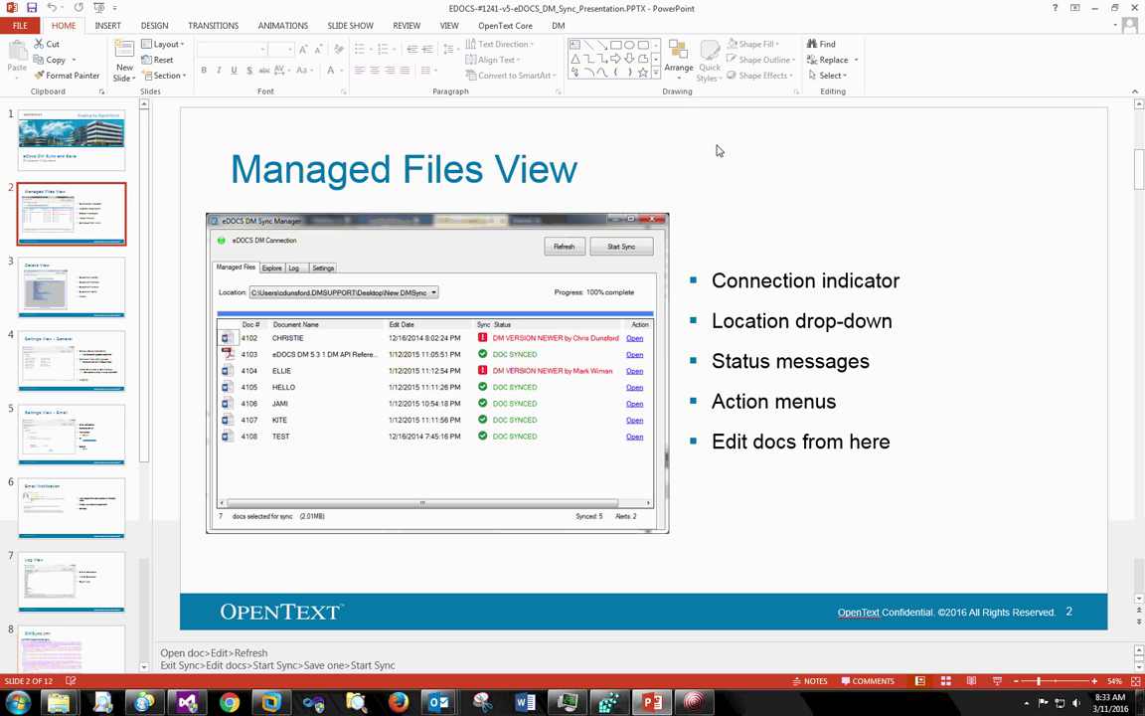
pyautogui.click(1098, 10)
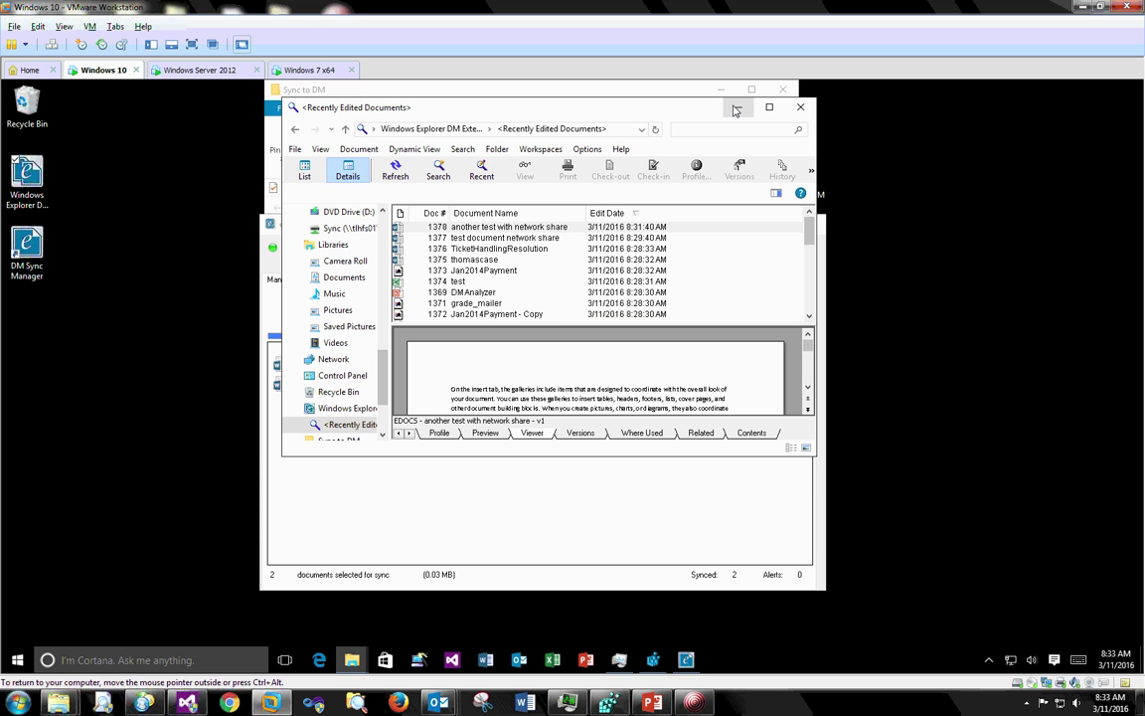
pyautogui.click(660, 96)
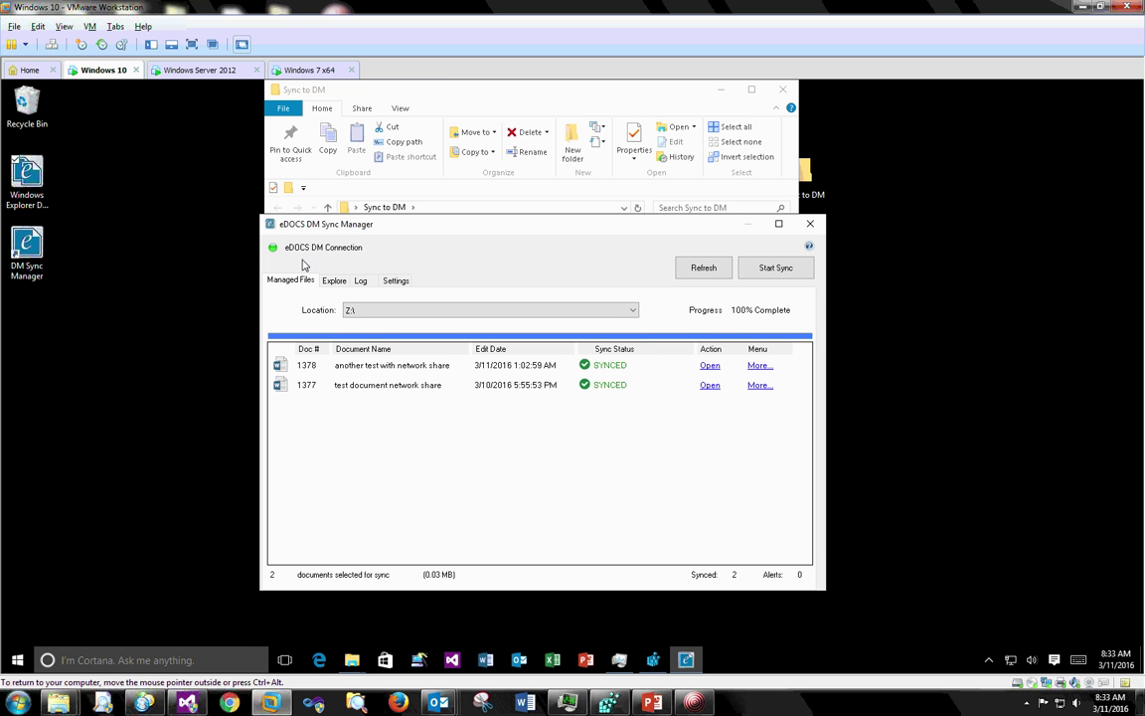
# Disconnect the Windows 10 virtual machine's network adapter and start a sync
pyautogui.rightClick(1051, 688)
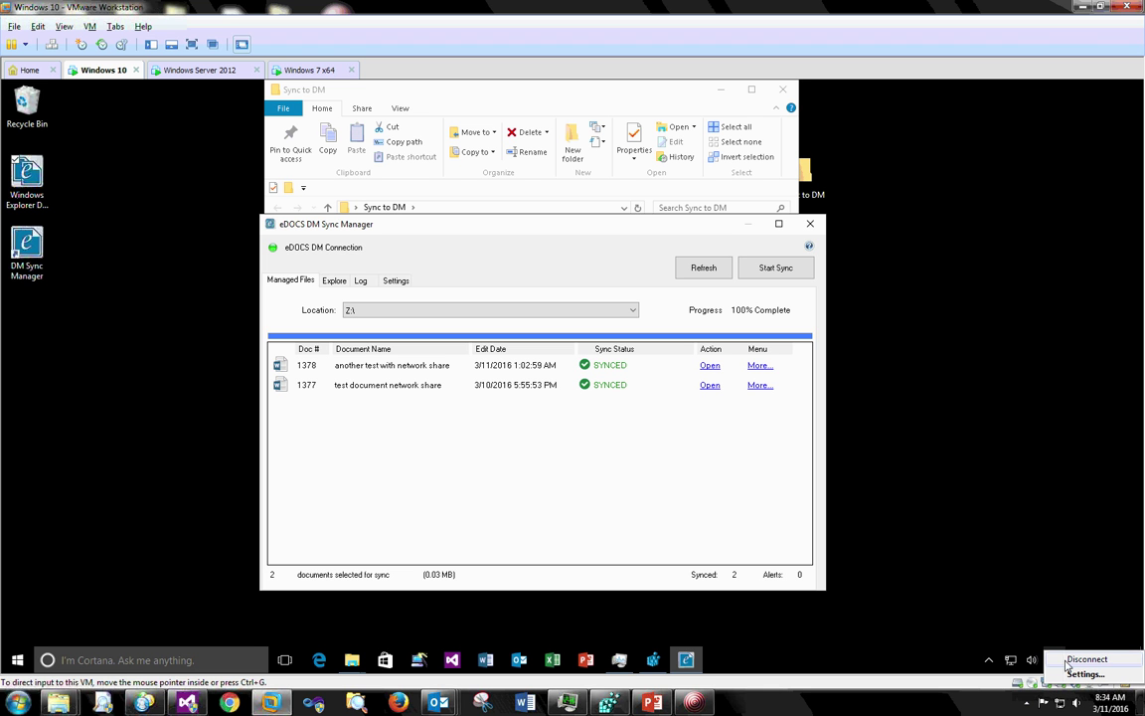
pyautogui.click(1068, 660)
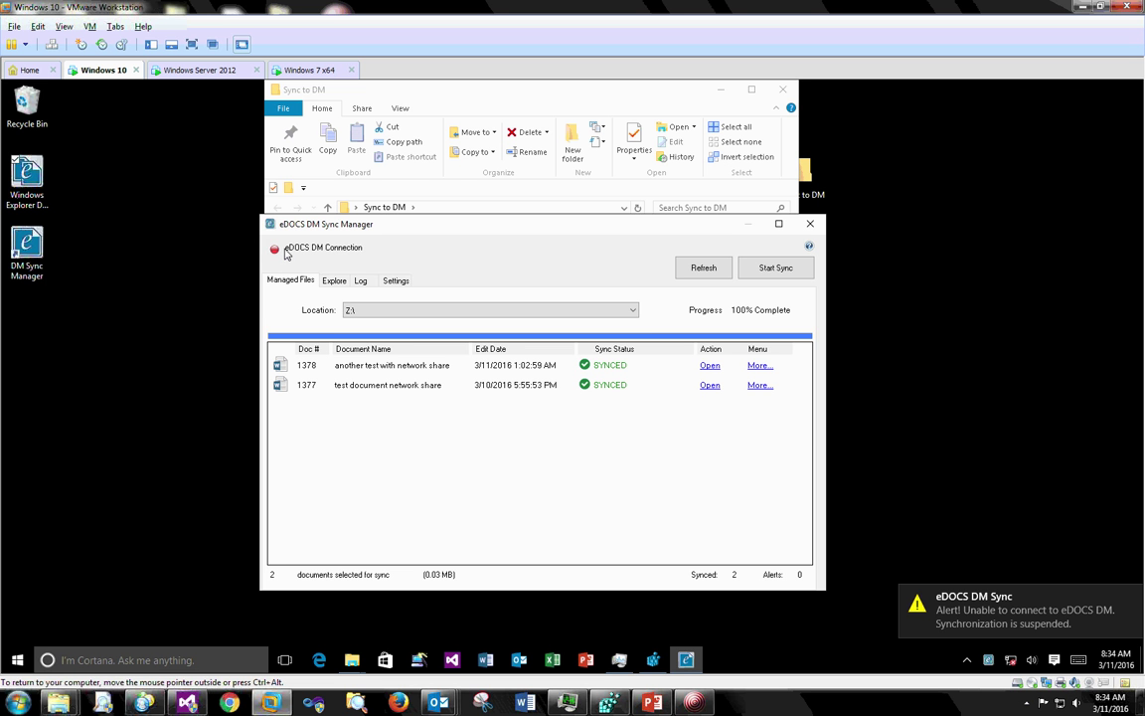
pyautogui.click(777, 267)
# Show the managed files of the Sync to DM\Taylor location and open Access Control Models Facts
pyautogui.click(333, 307)
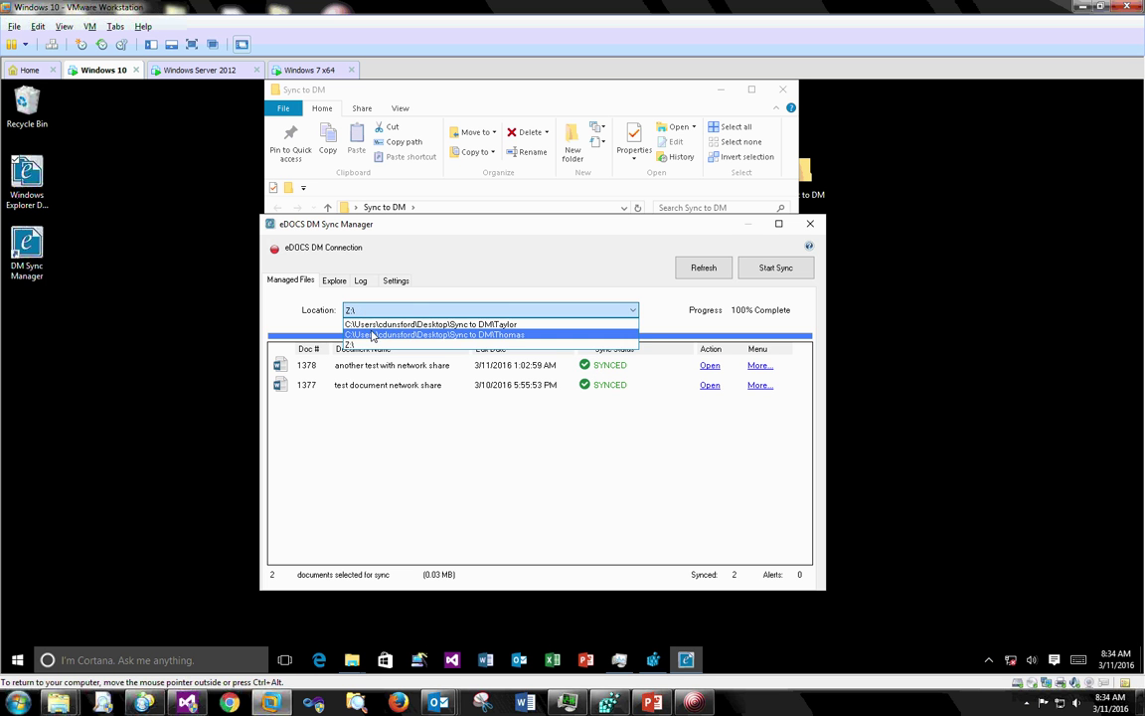
pyautogui.click(378, 324)
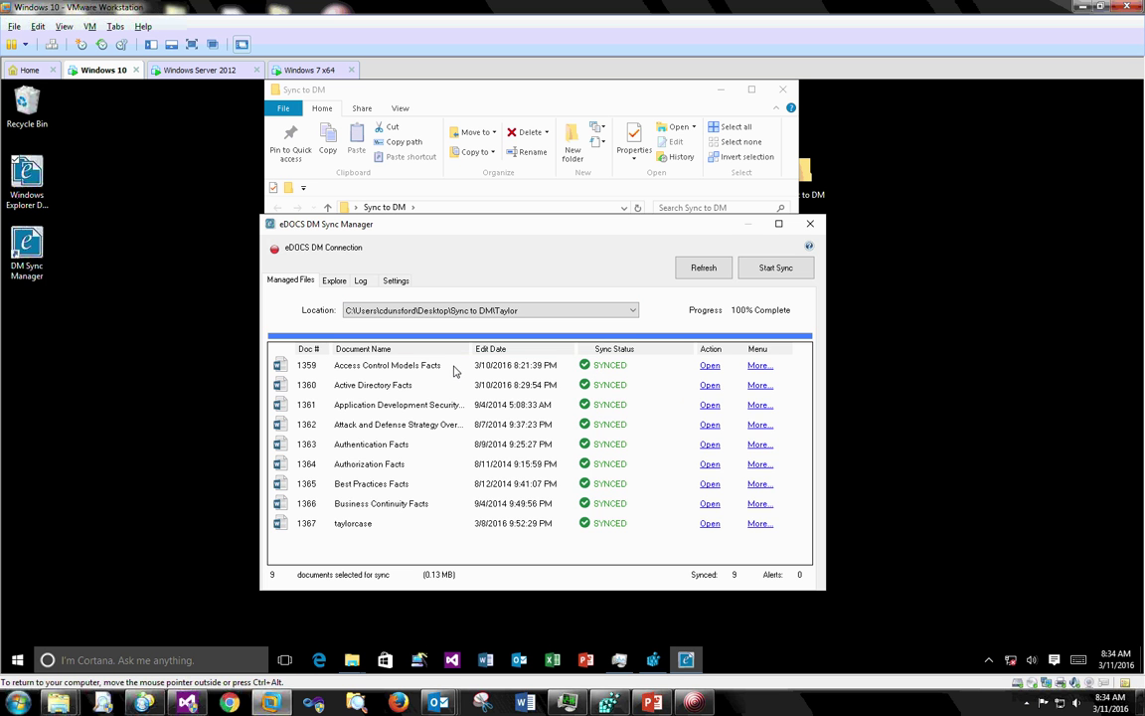
pyautogui.click(708, 366)
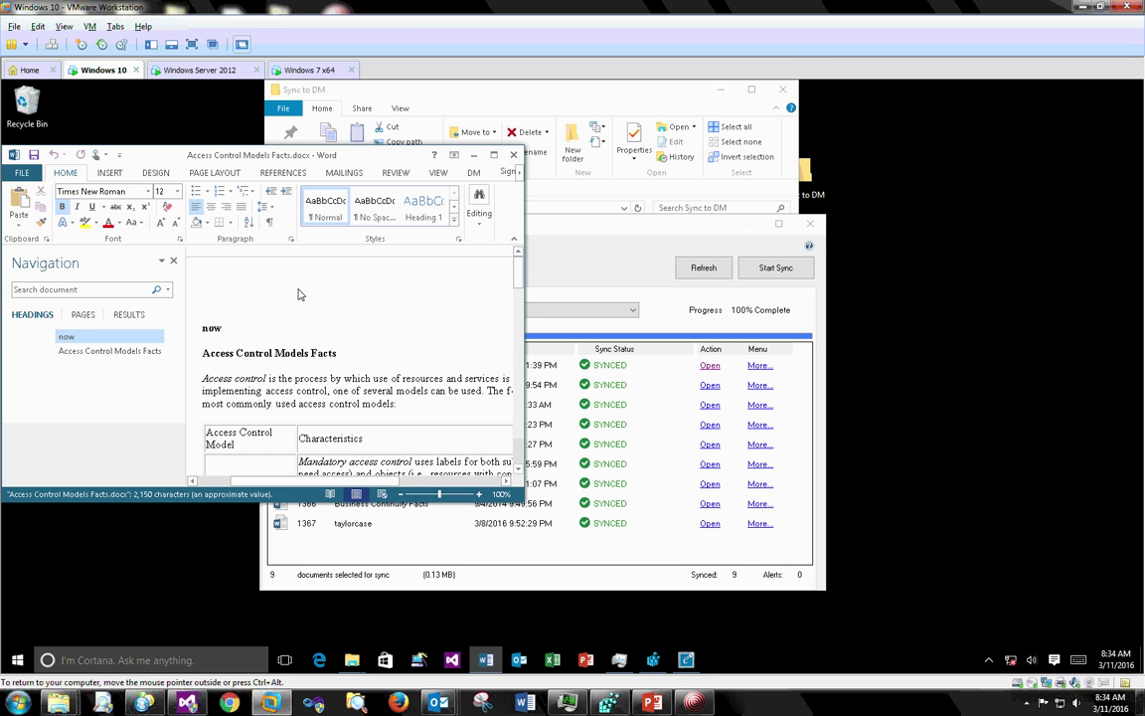
# Add a separate line reading "Testing" at the top of the document, save it and close Word
pyautogui.write('Testing')
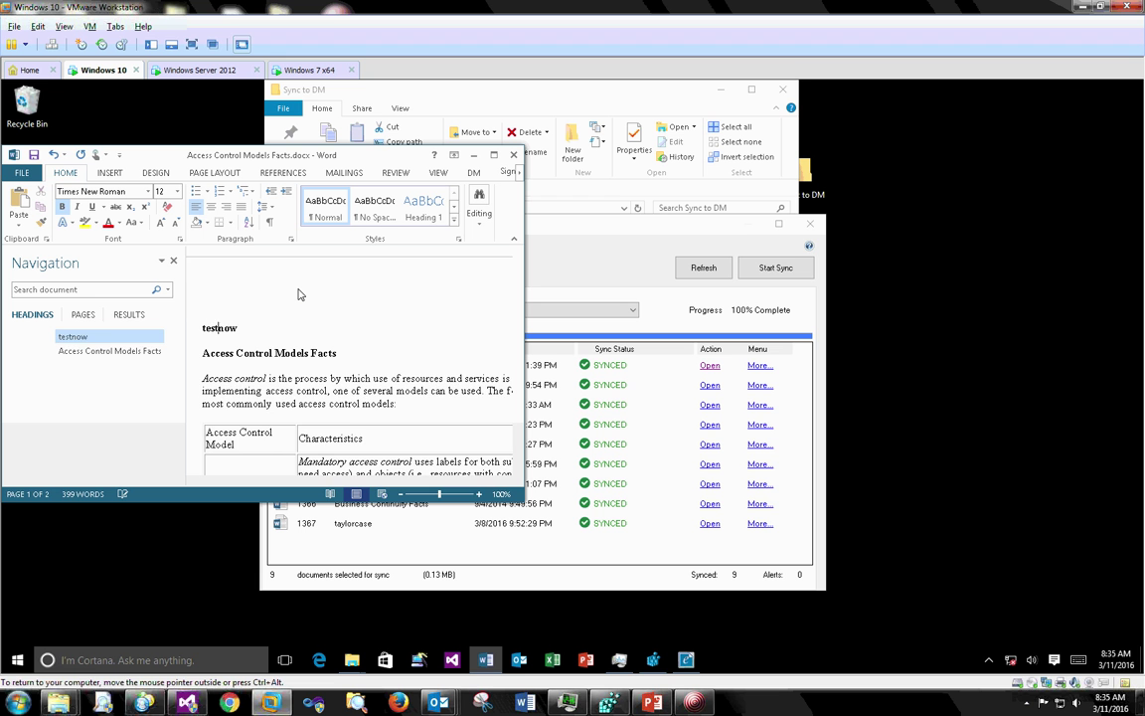
pyautogui.press('Return')
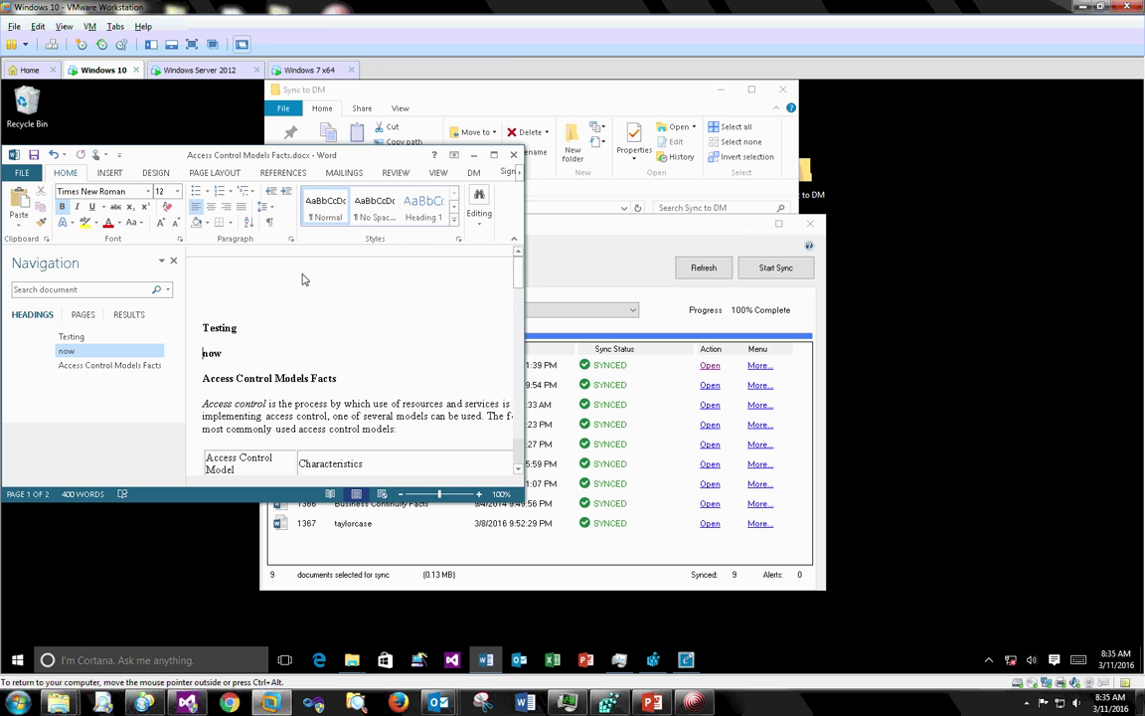
pyautogui.click(515, 157)
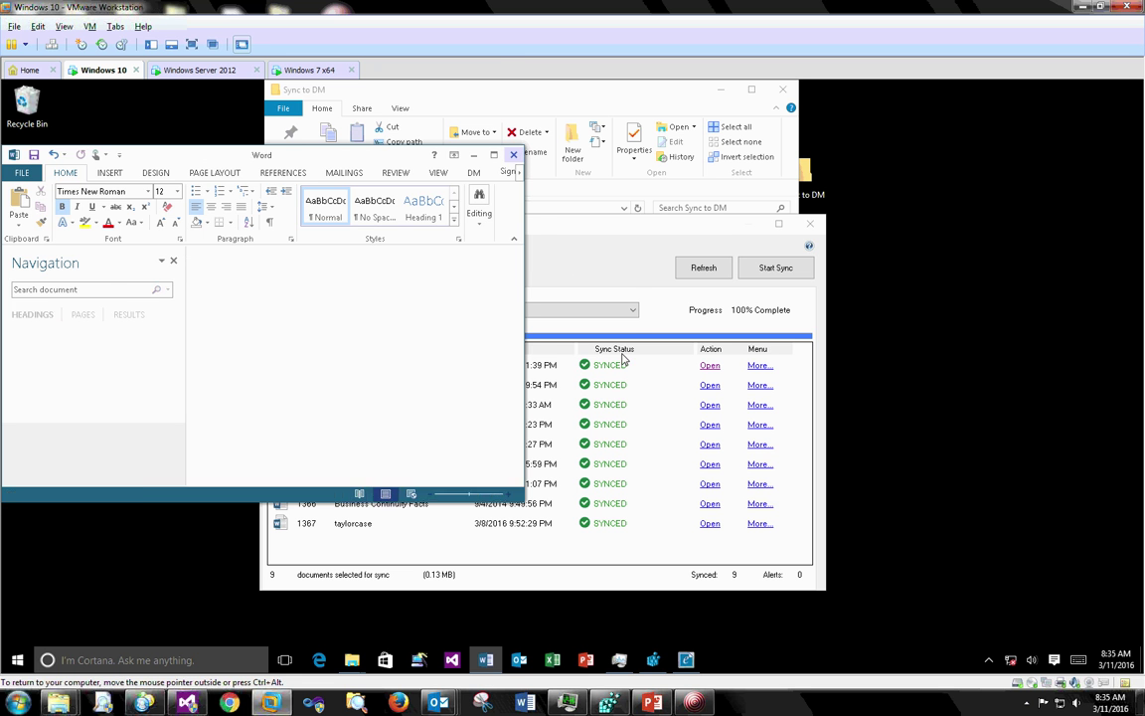
# Refresh the managed files offline, reconnect the virtual machine's network adapter, and refresh the list again
pyautogui.click(693, 269)
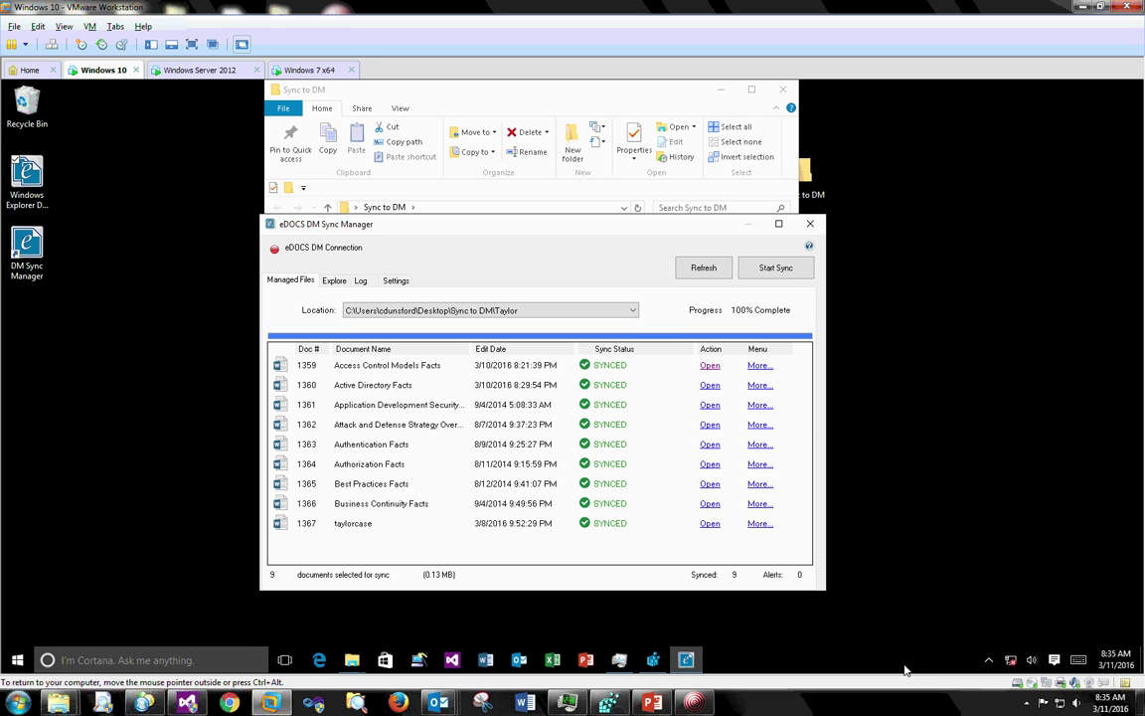
pyautogui.click(1051, 684)
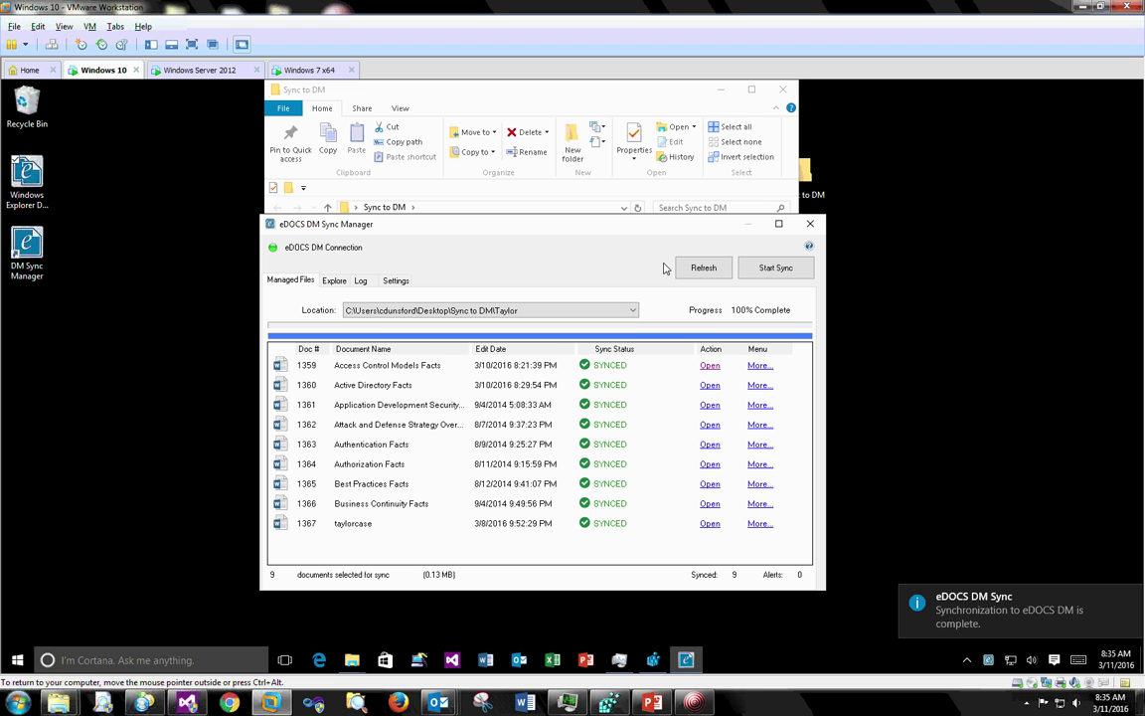
pyautogui.click(701, 267)
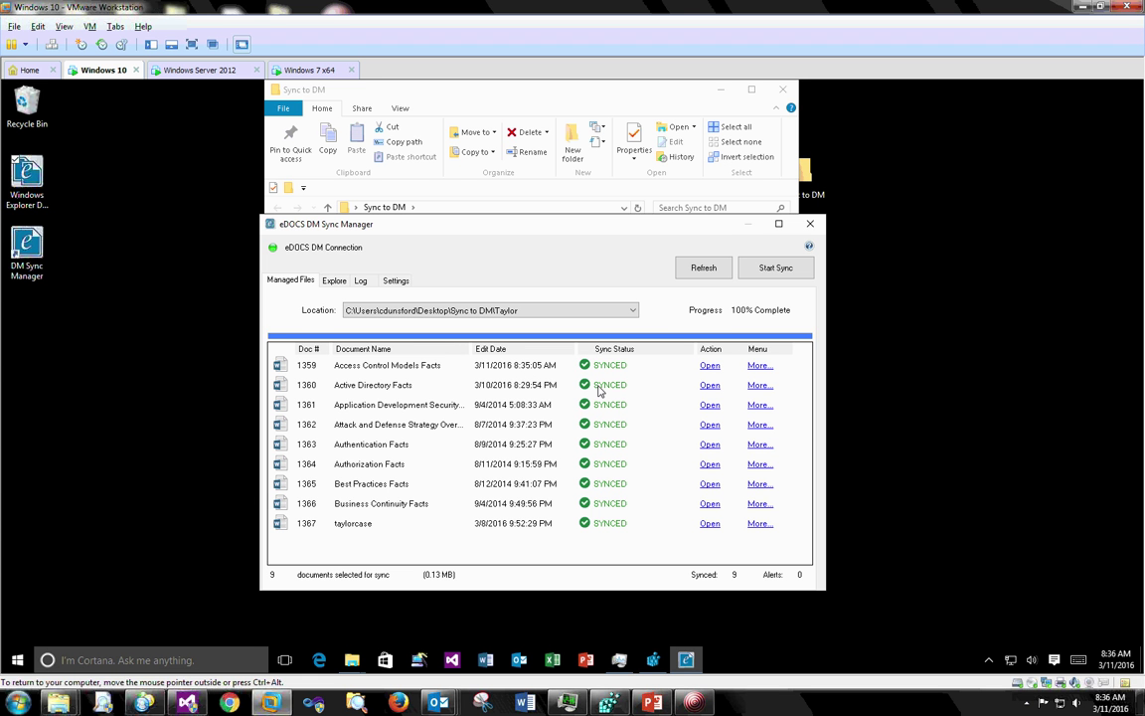
# Open the local and DM copies of Access Control Models Facts, compare them side by side, and close both
pyautogui.doubleClick(363, 365)
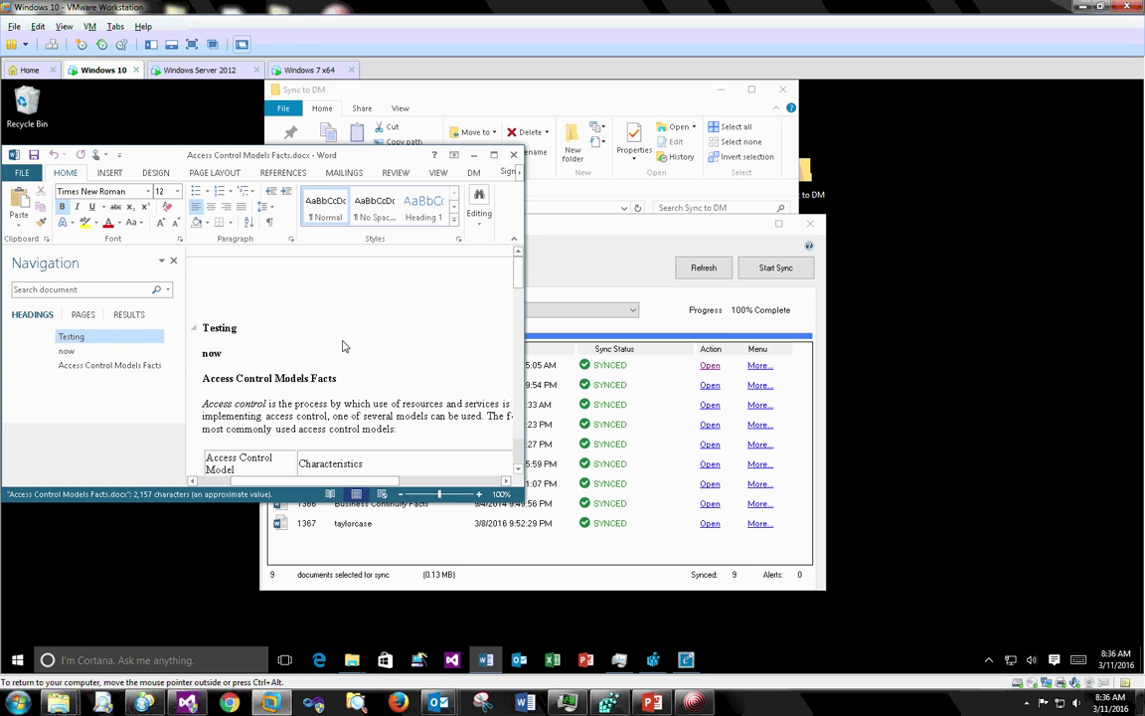
pyautogui.click(757, 365)
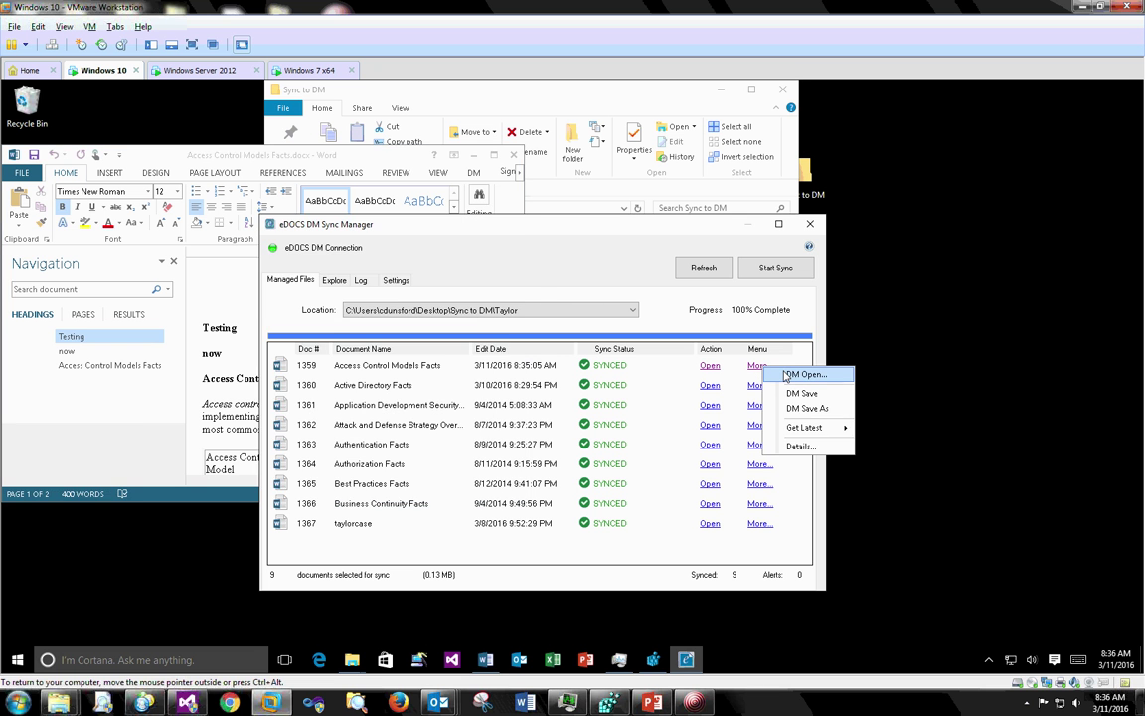
pyautogui.click(803, 374)
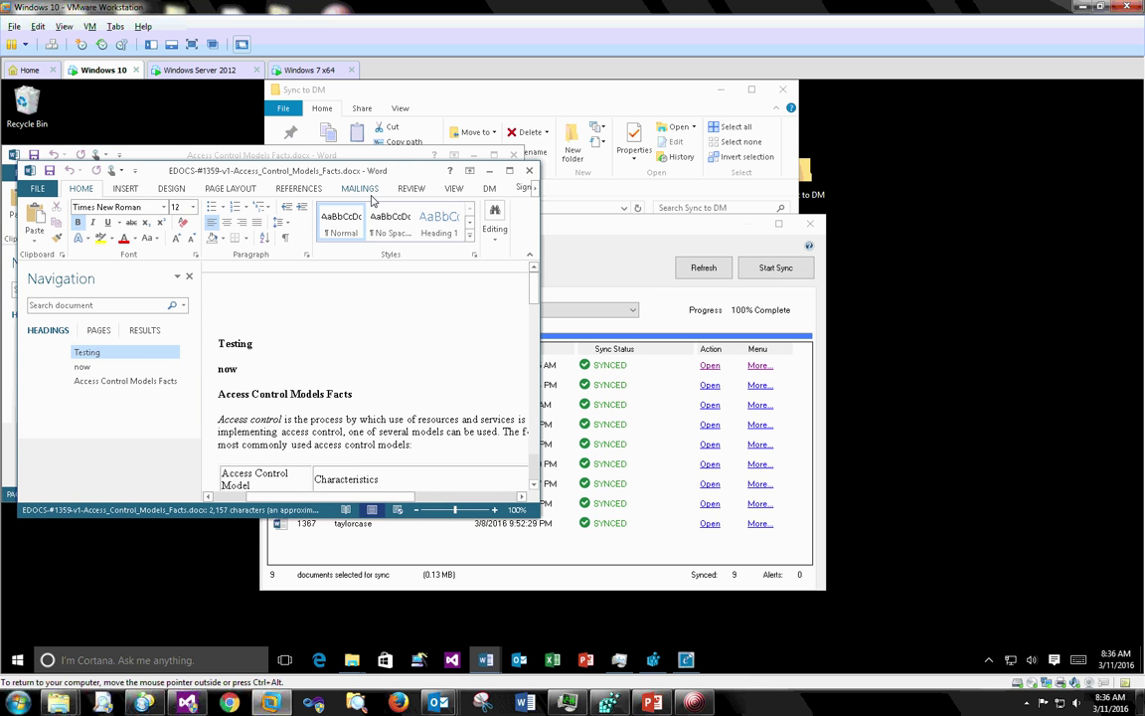
pyautogui.moveTo(302, 178); pyautogui.dragTo(854, 201)
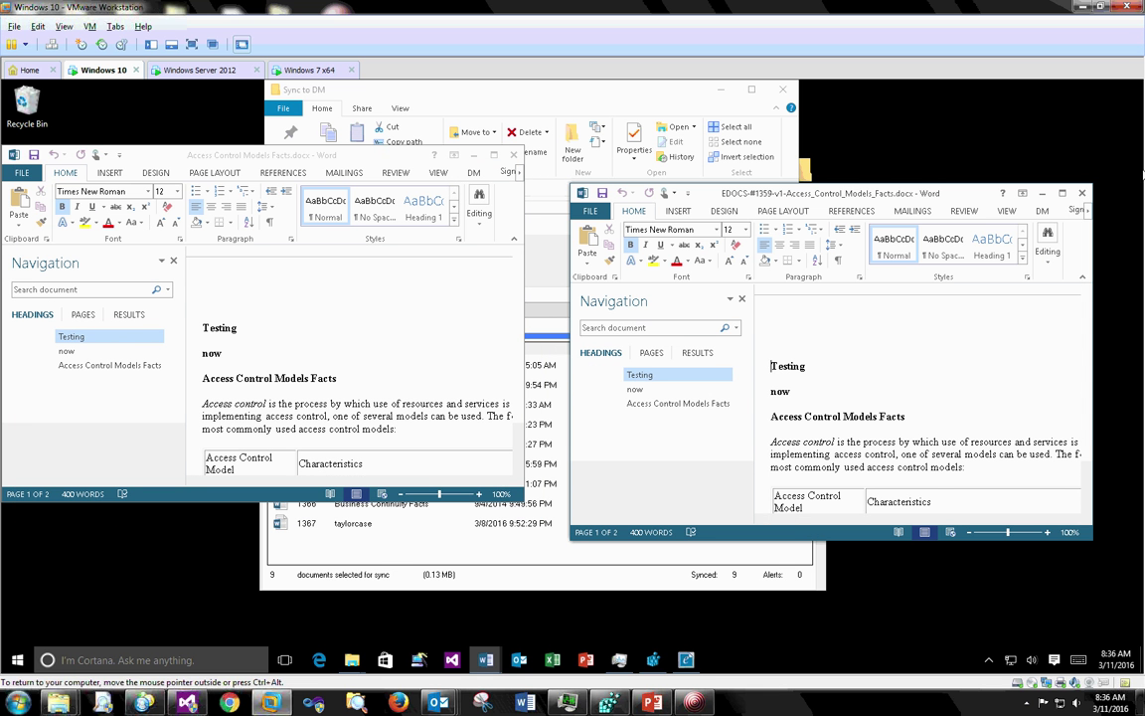
pyautogui.click(1081, 194)
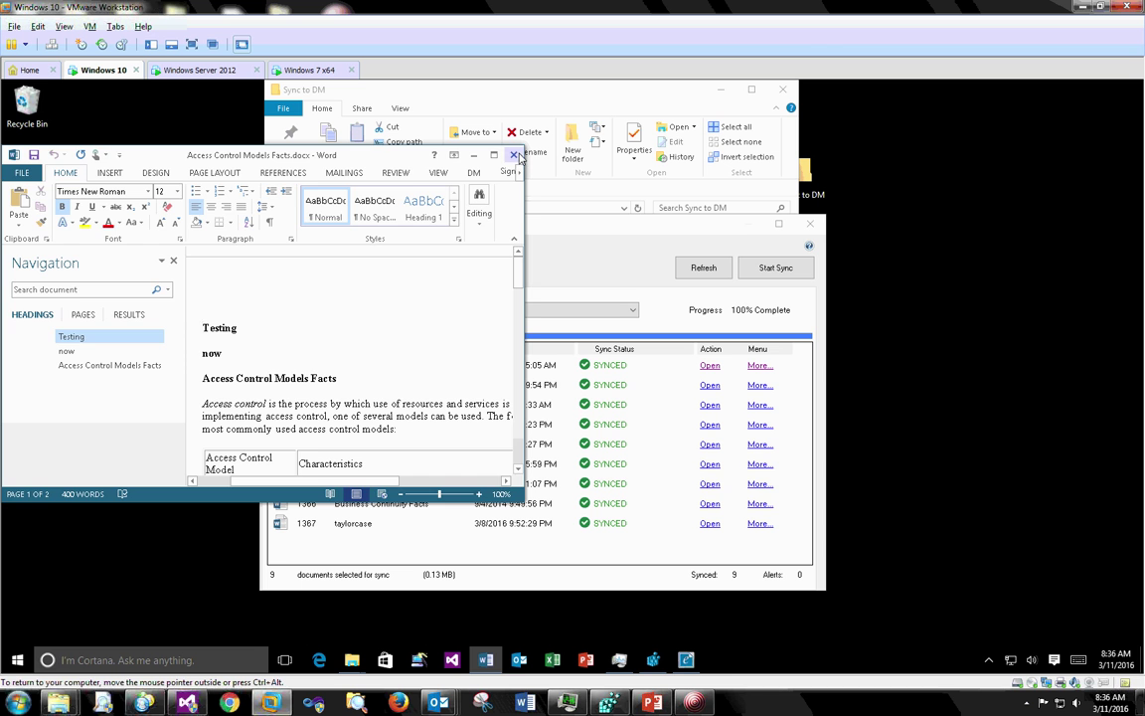
pyautogui.click(513, 156)
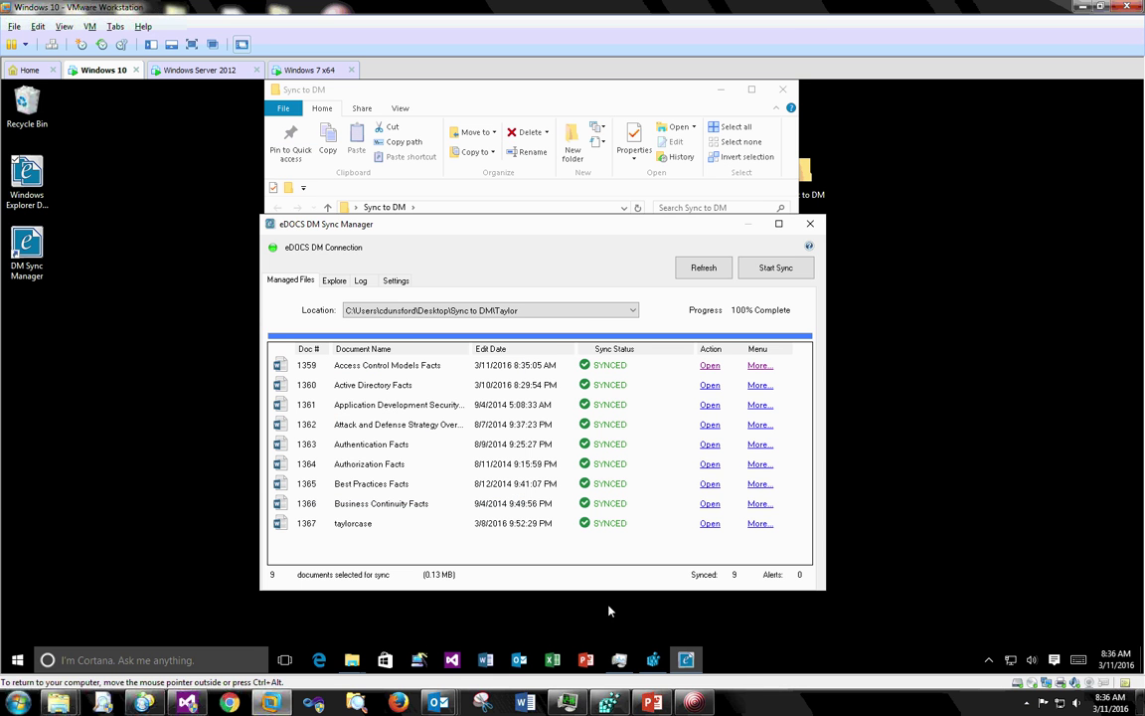
# Check the Managed Files View slide in PowerPoint, and close the DM copy of Access Control Models Facts in the virtual machine
pyautogui.click(651, 702)
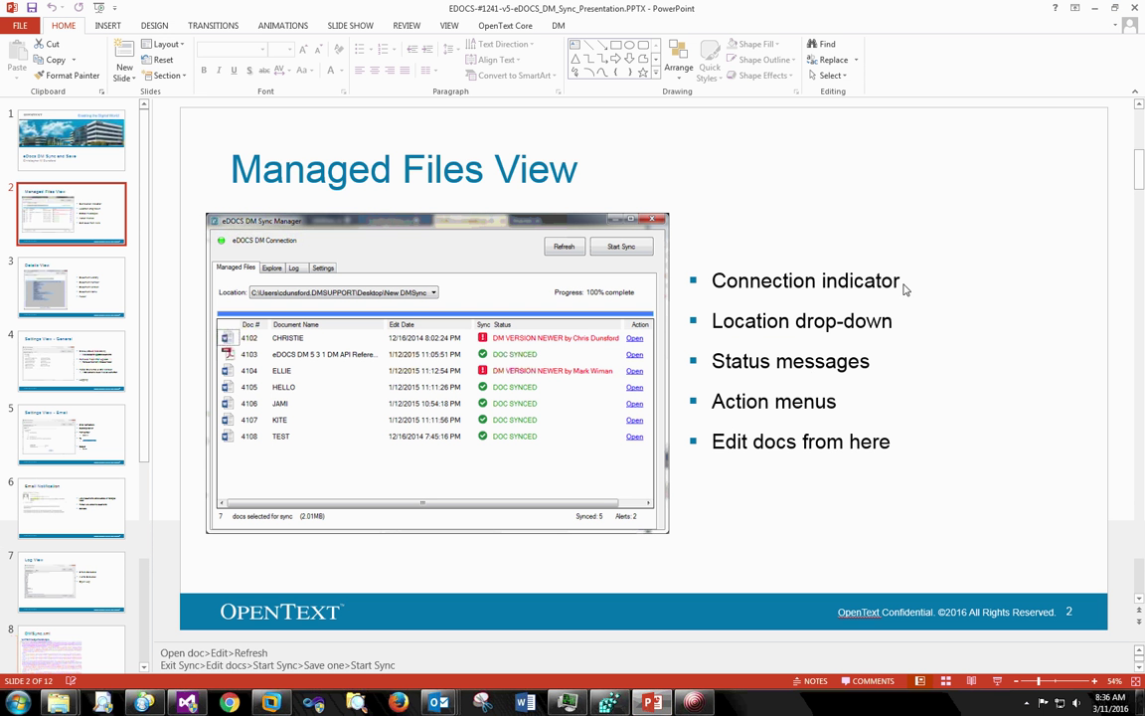
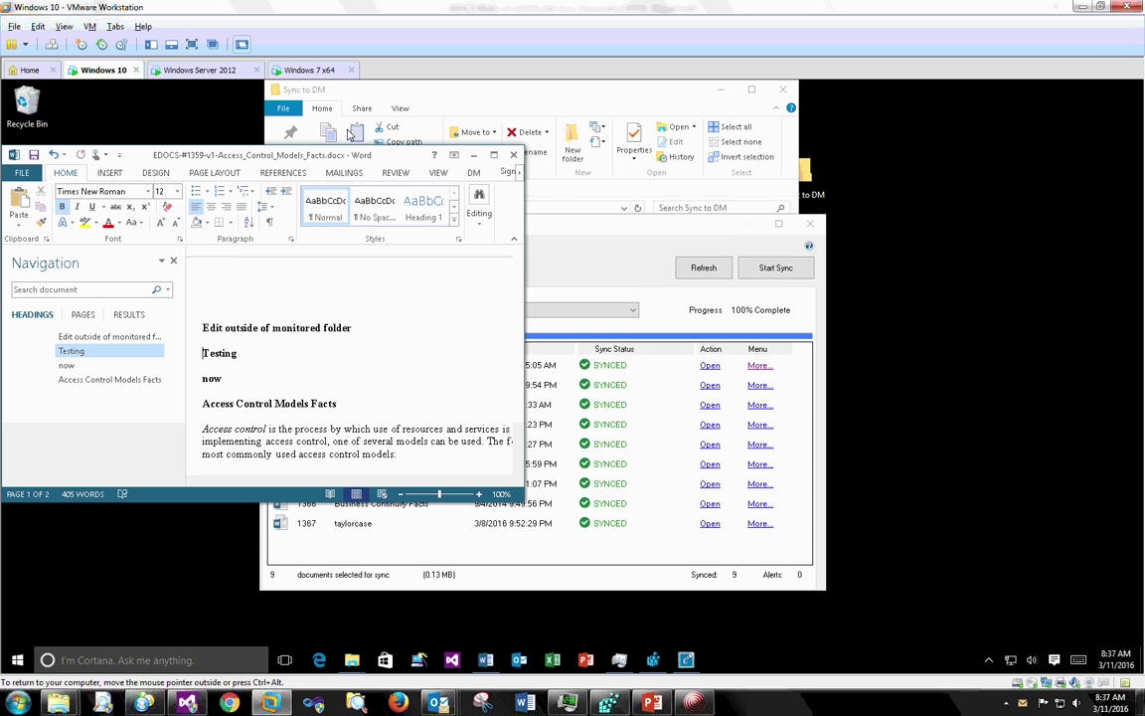
pyautogui.moveTo(211, 157); pyautogui.dragTo(343, 160)
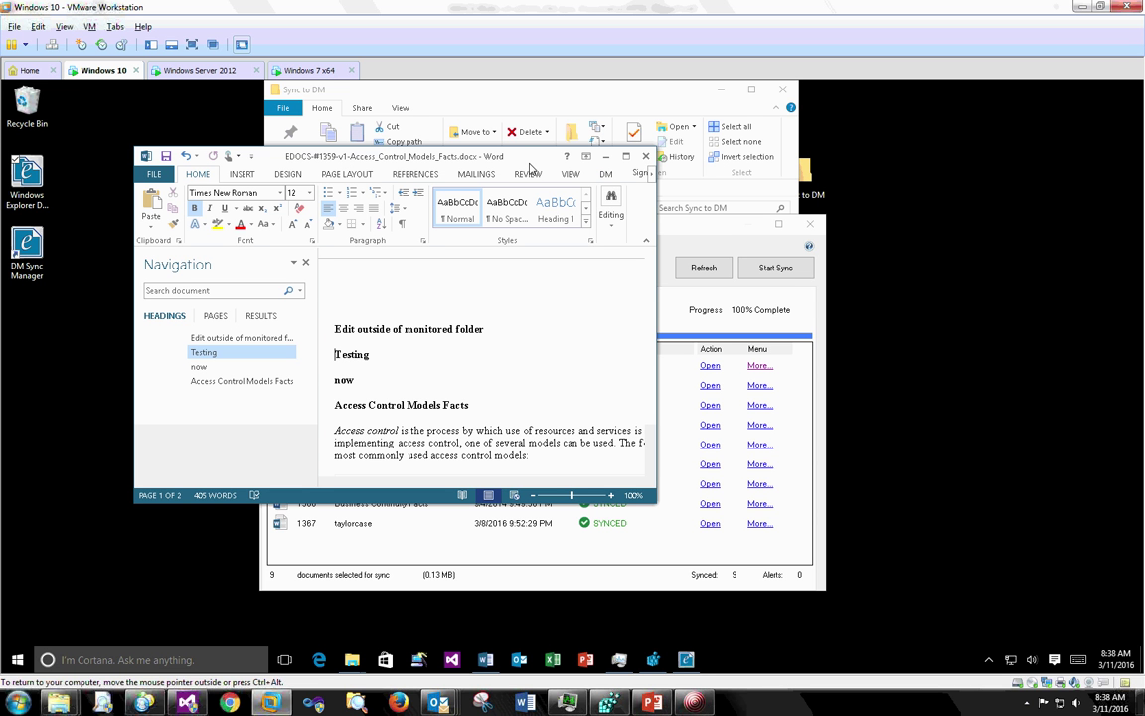
pyautogui.click(647, 157)
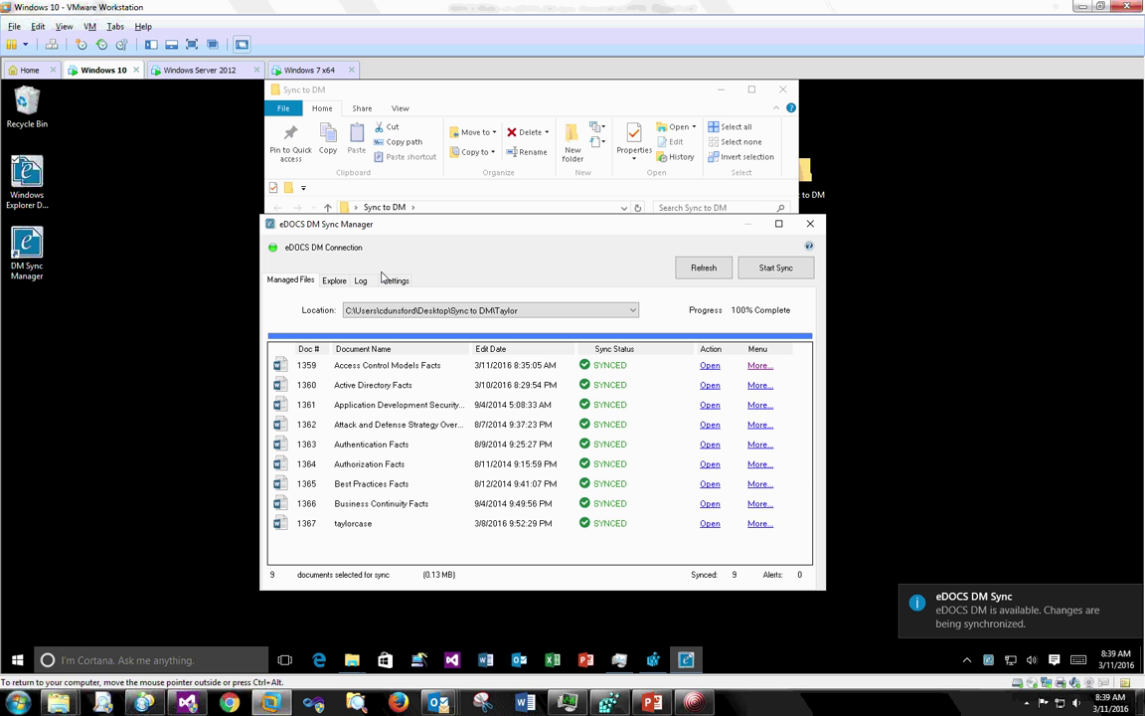
# Open the DM copy of Active Directory Facts, add a separate line "Edits in DM" at the top, save it and close Word
pyautogui.click(759, 385)
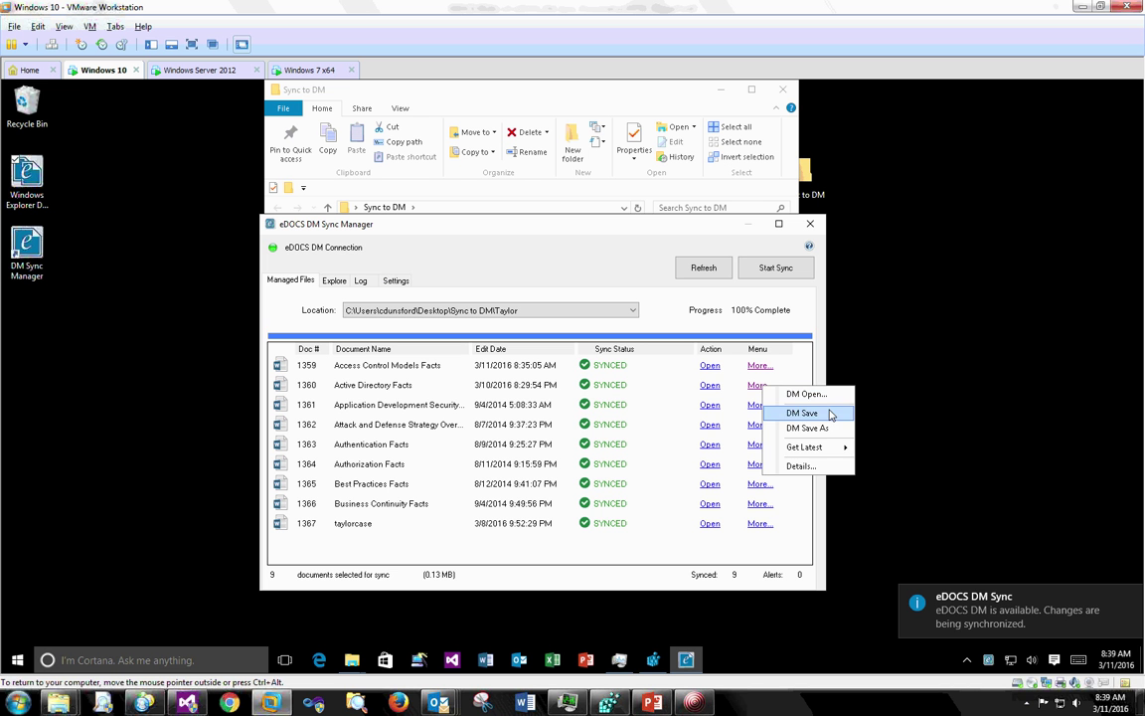
pyautogui.click(823, 402)
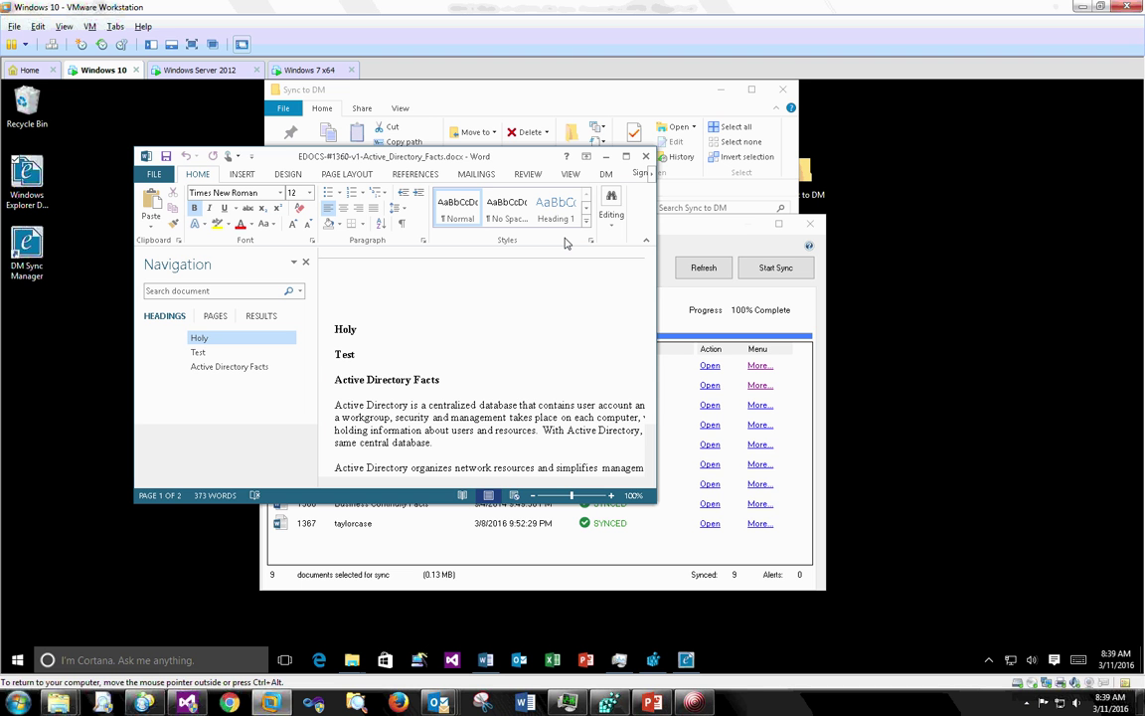
pyautogui.write('Edits in DM')
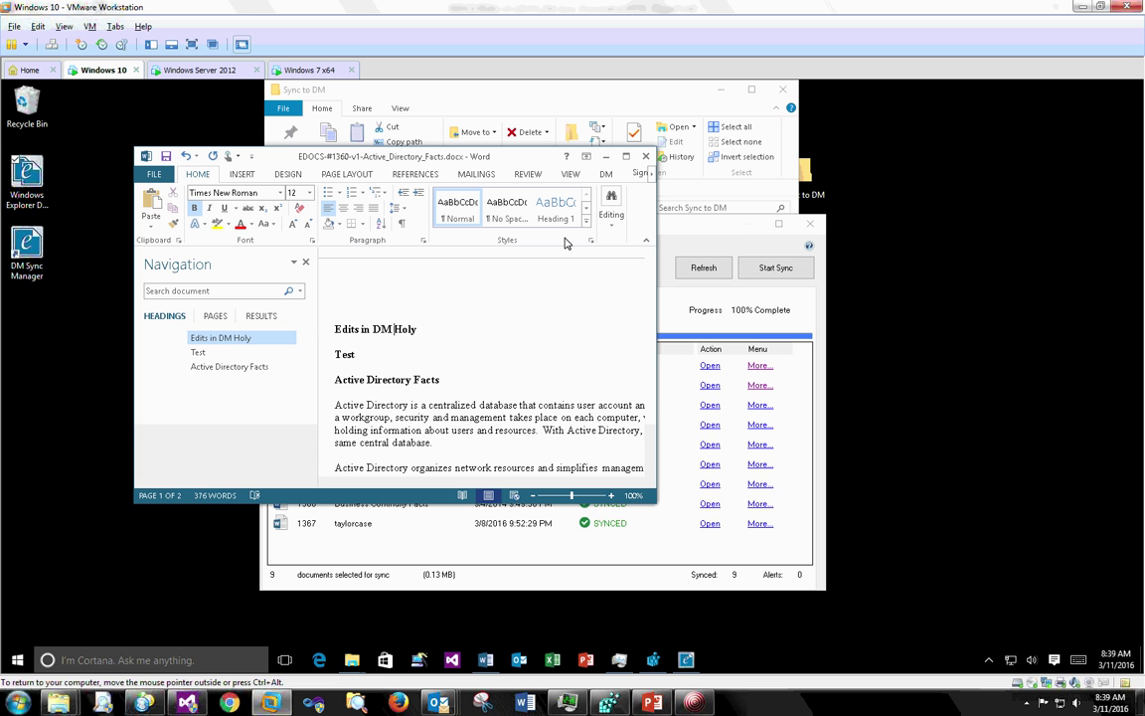
pyautogui.press('Return')
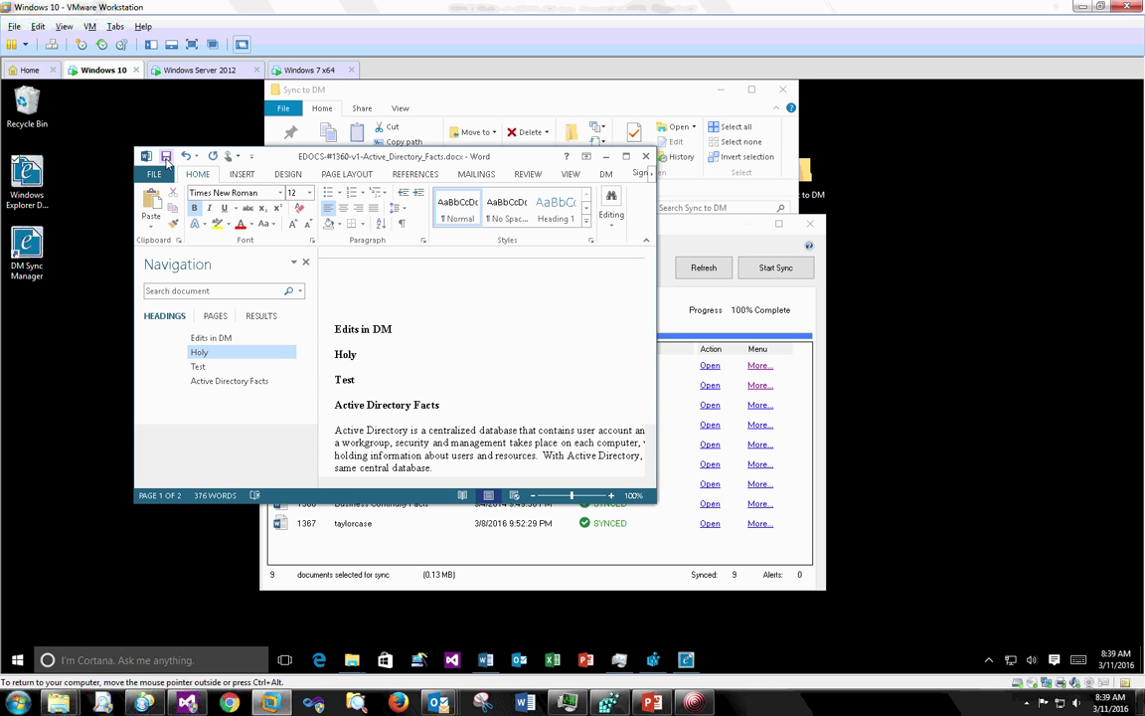
pyautogui.click(647, 160)
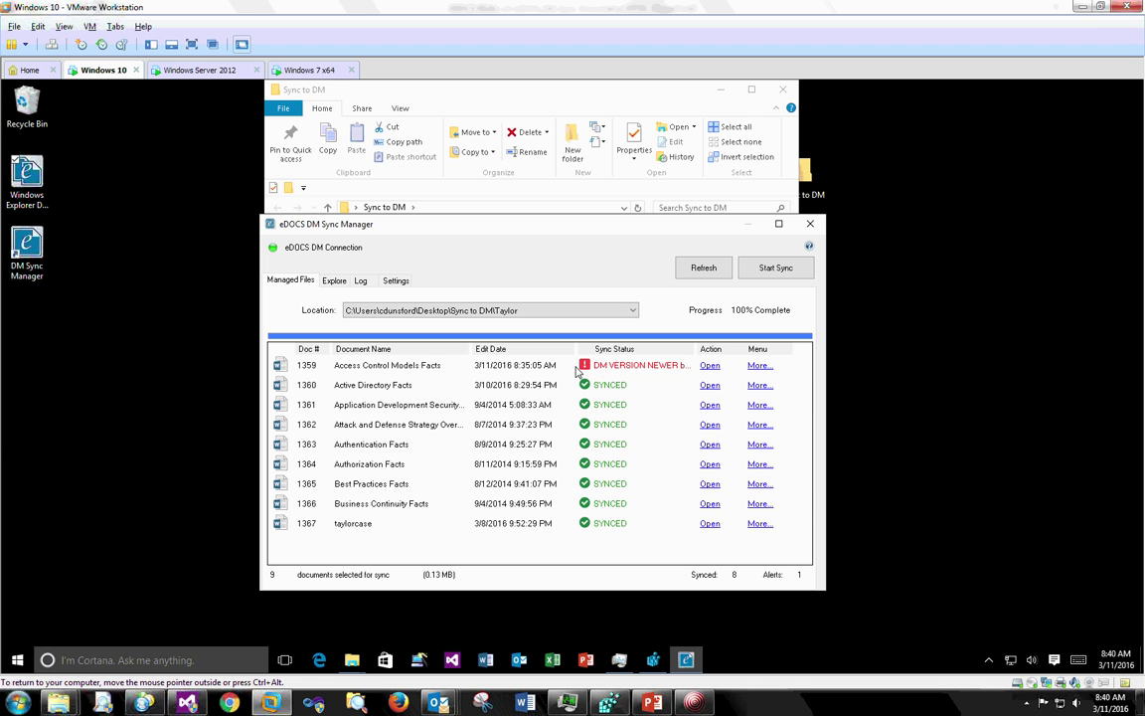
# Widen the Sync Status column to fit its text, and read the latest Updated Documents Report e-mail from eDOCS DM Sync in Outlook
pyautogui.doubleClick(693, 353)
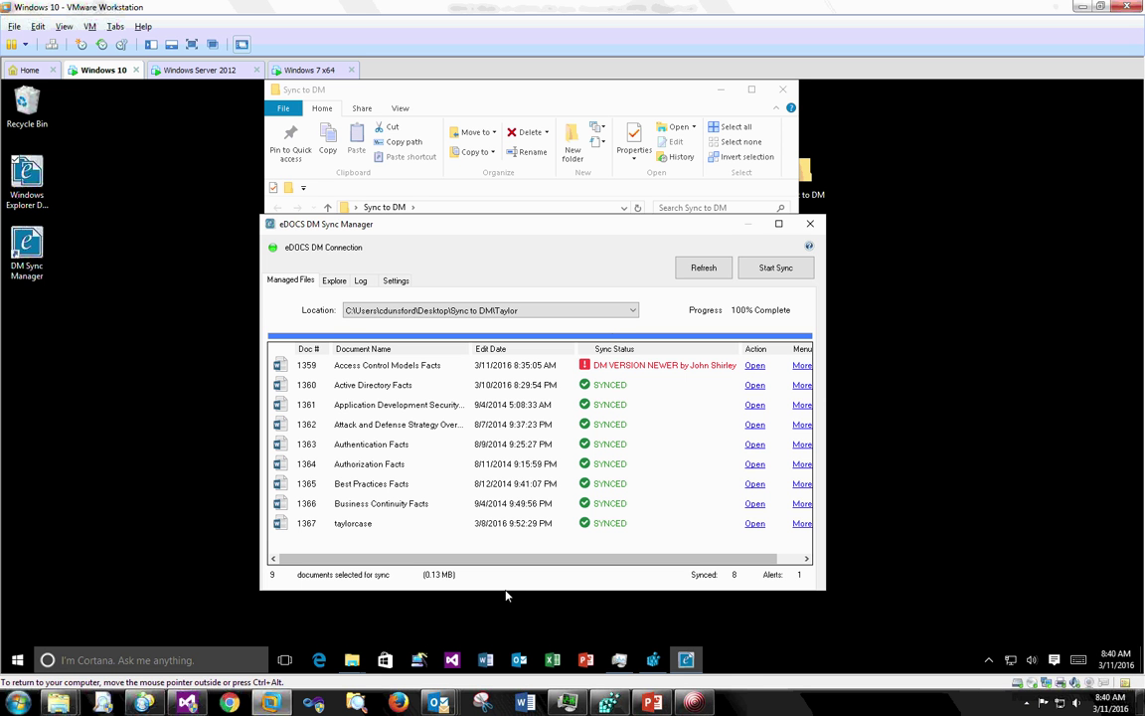
pyautogui.moveTo(437, 702)
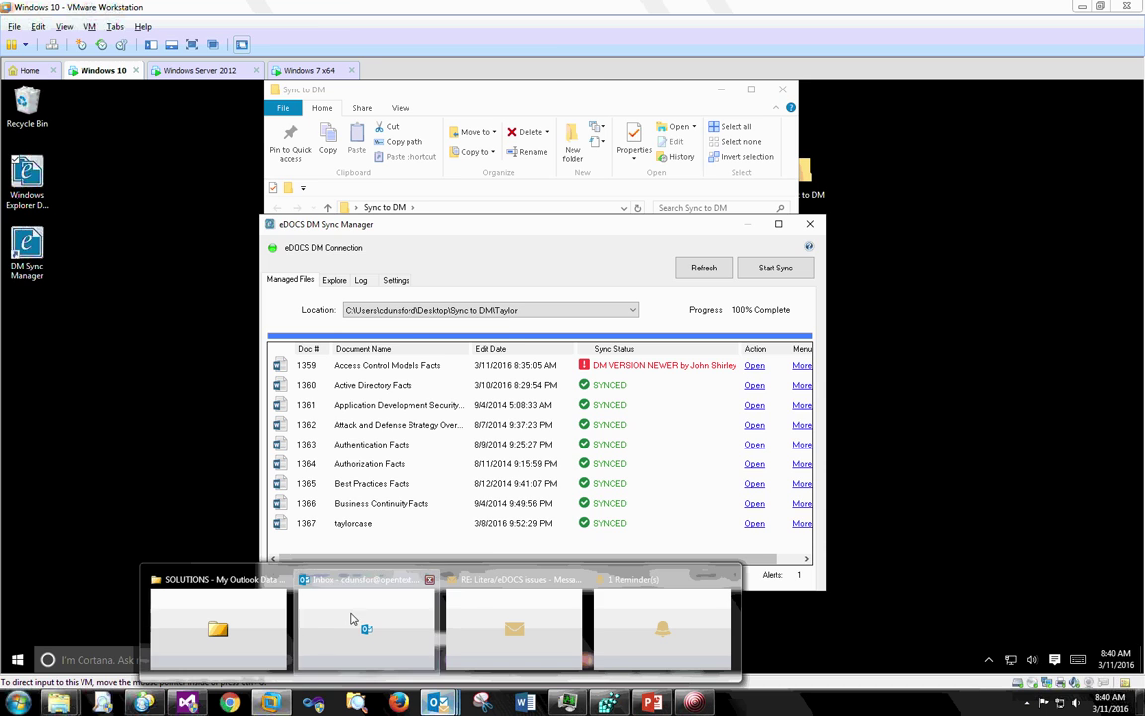
pyautogui.click(360, 624)
pyautogui.click(265, 179)
pyautogui.doubleClick(265, 179)
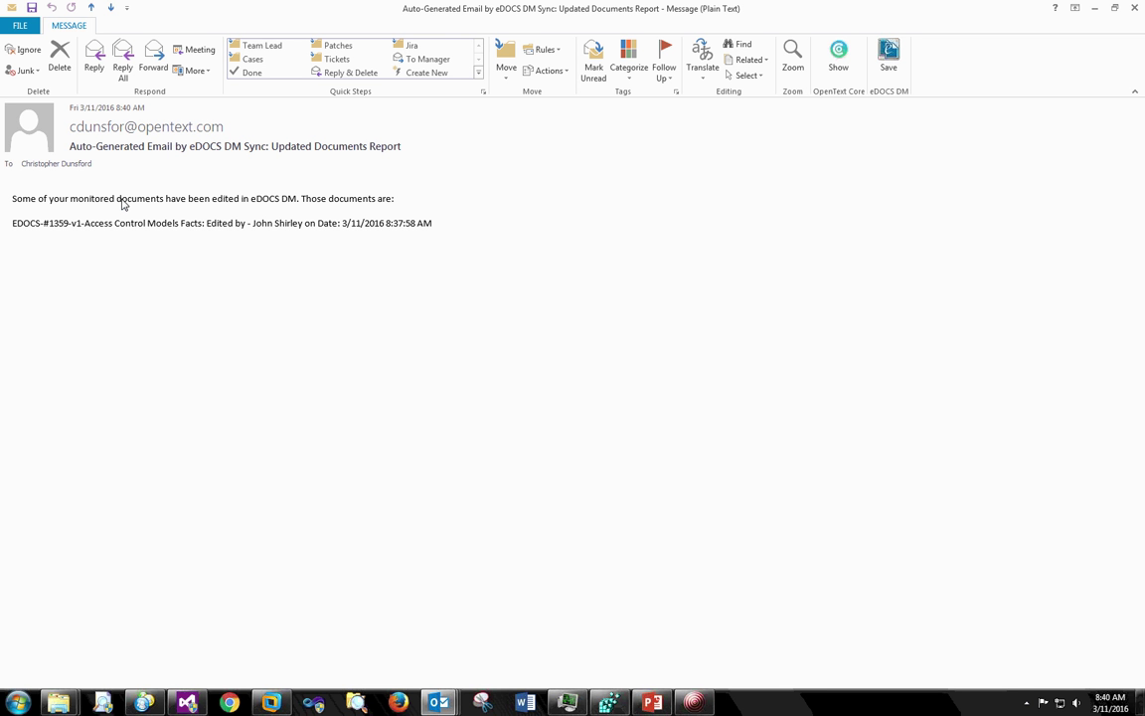
pyautogui.click(1138, 7)
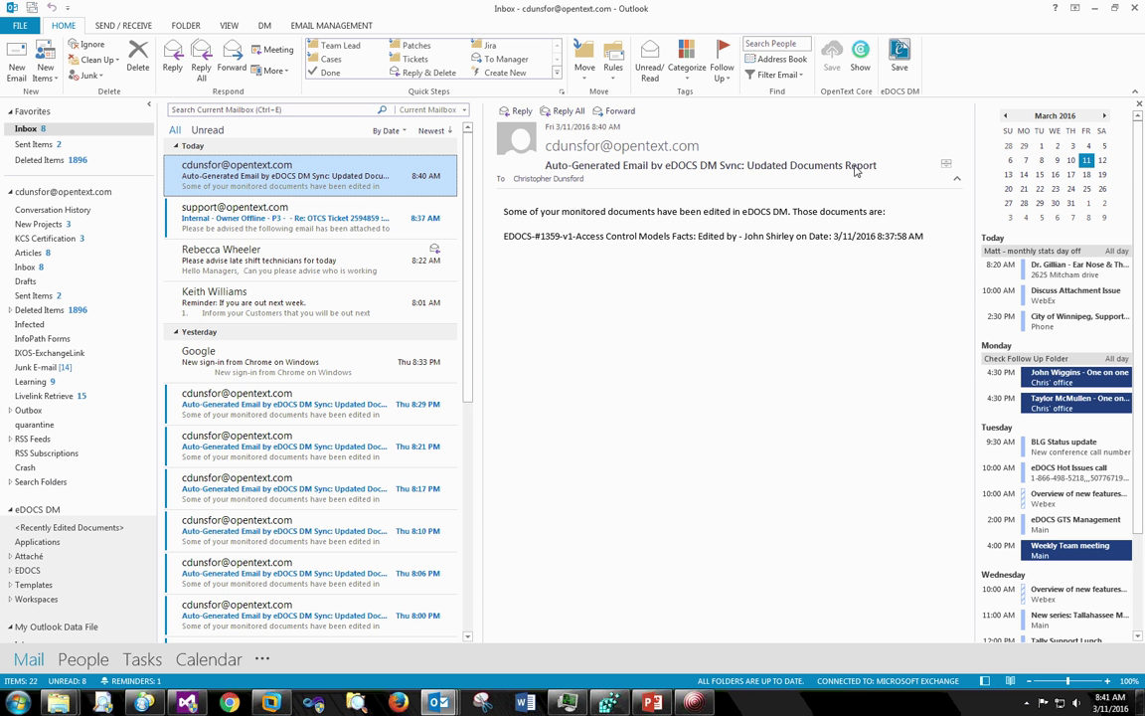
# Return to DM Sync Manager, maximize its window and briefly consult the Managed Files View slide in PowerPoint
pyautogui.hotkey('alt', 'Tab')
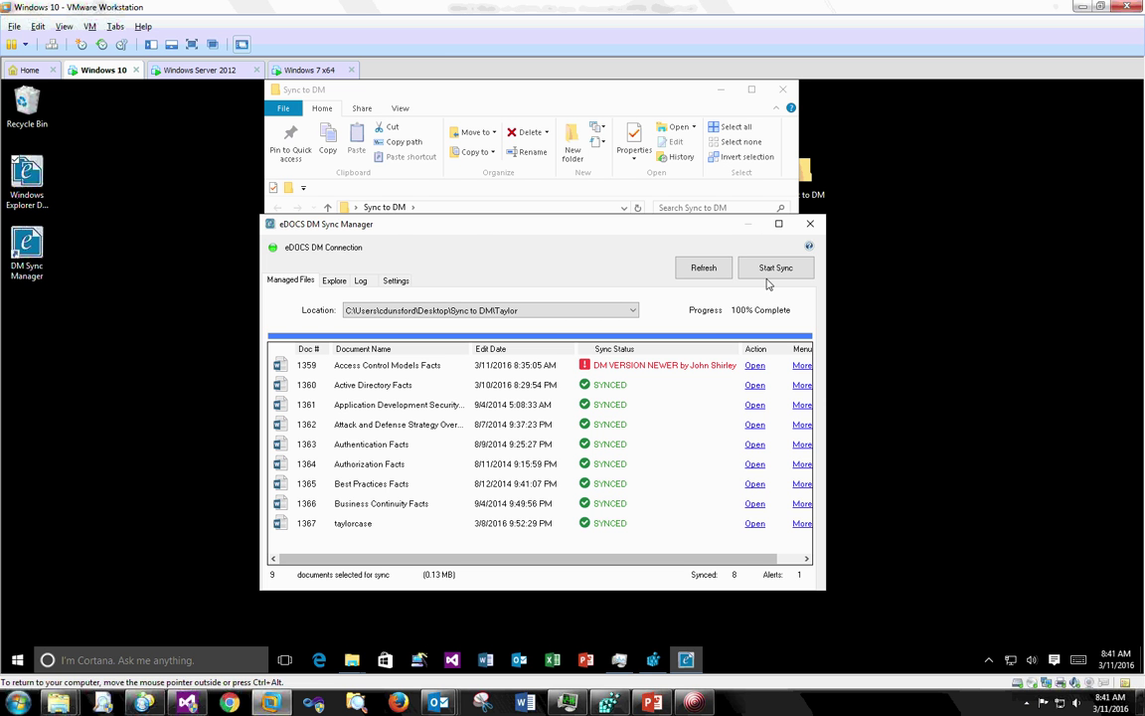
pyautogui.doubleClick(701, 221)
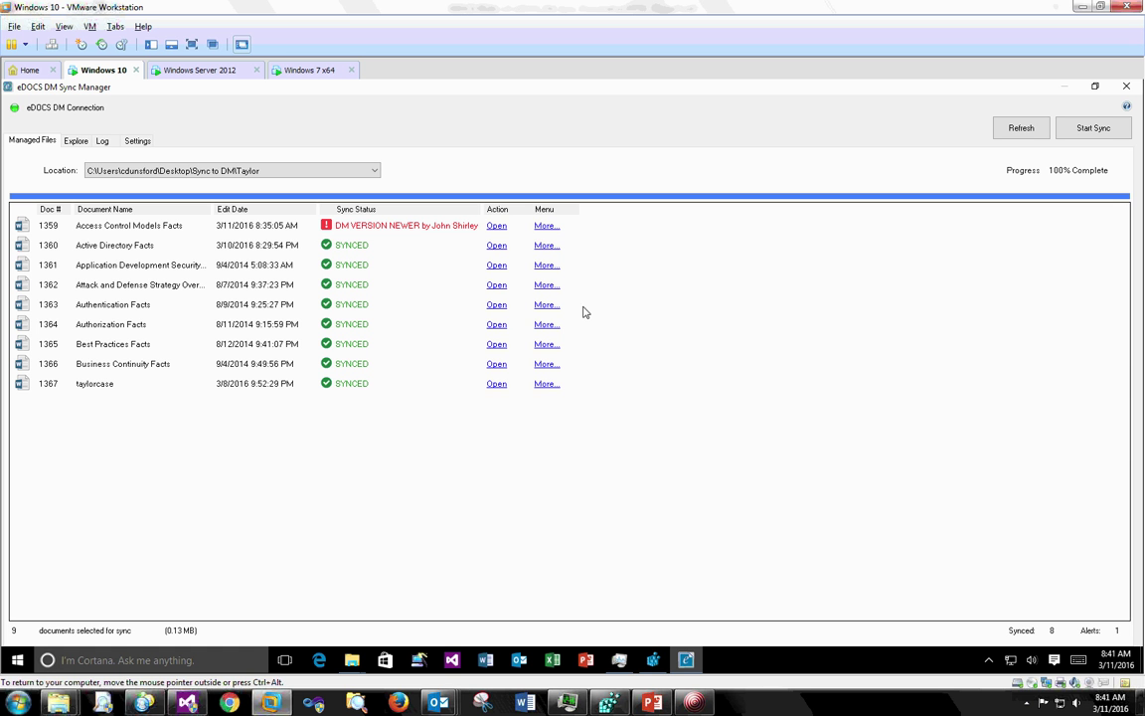
pyautogui.click(653, 703)
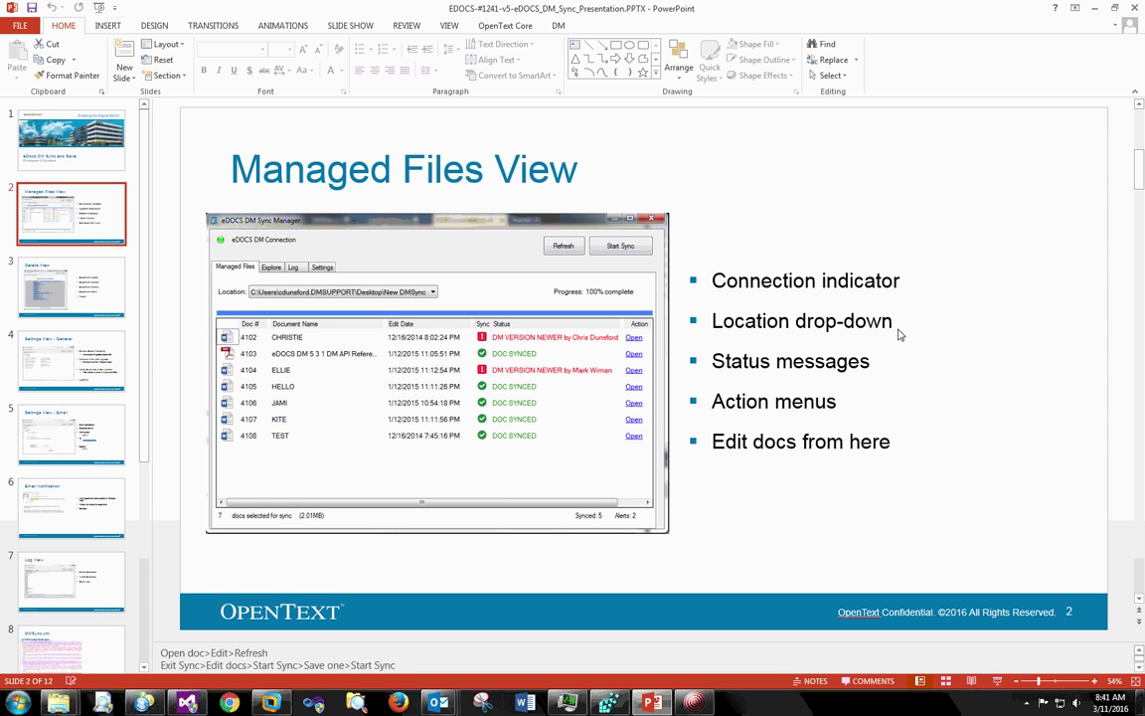
pyautogui.click(1097, 9)
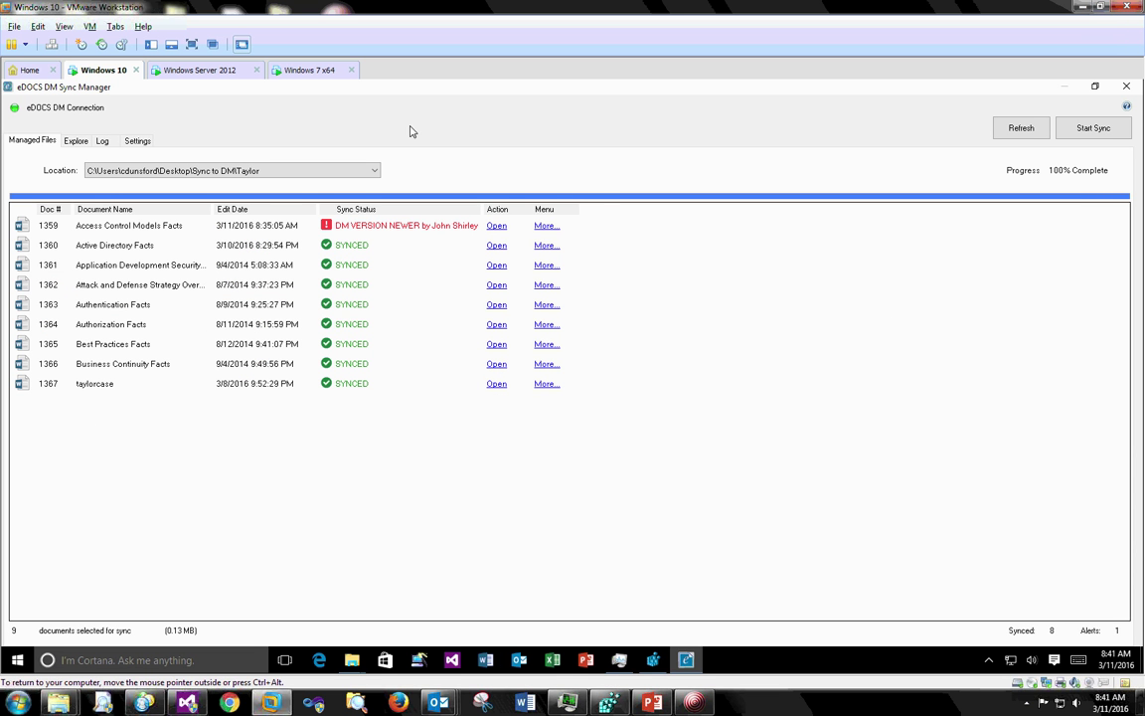
# Replace the first line "Holy" in the local Active Directory Facts with "Test for video", save and close it, and refresh the managed files
pyautogui.click(496, 245)
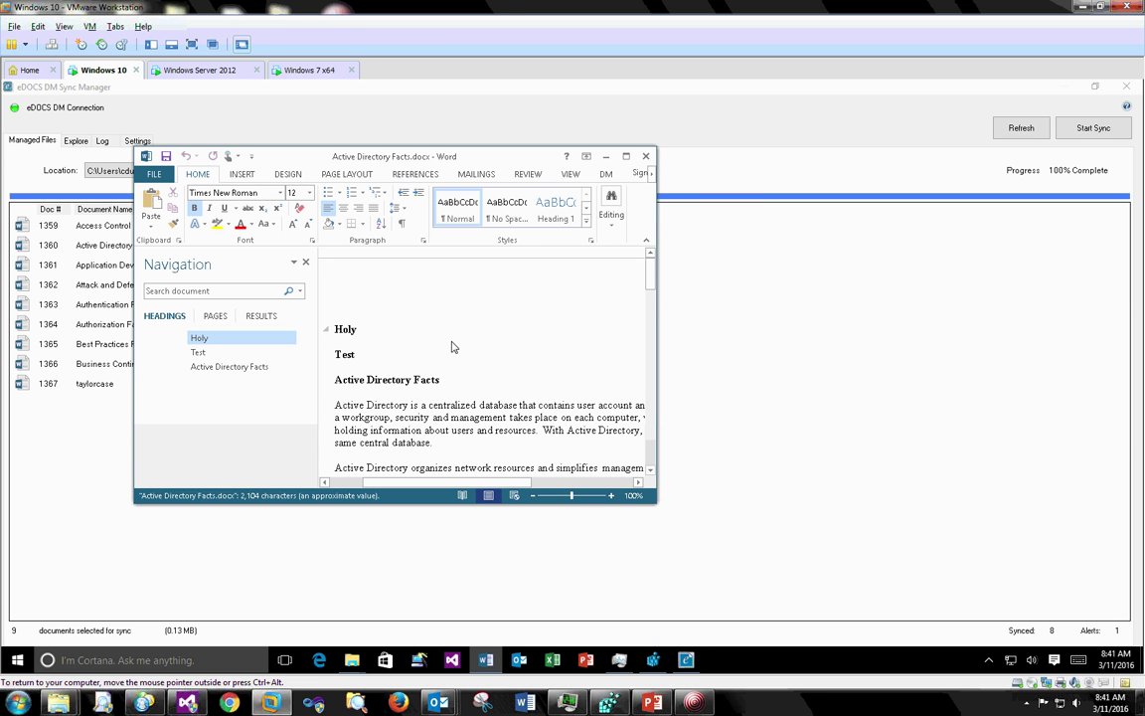
pyautogui.press('Delete')
pyautogui.press('Delete')
pyautogui.press('Delete')
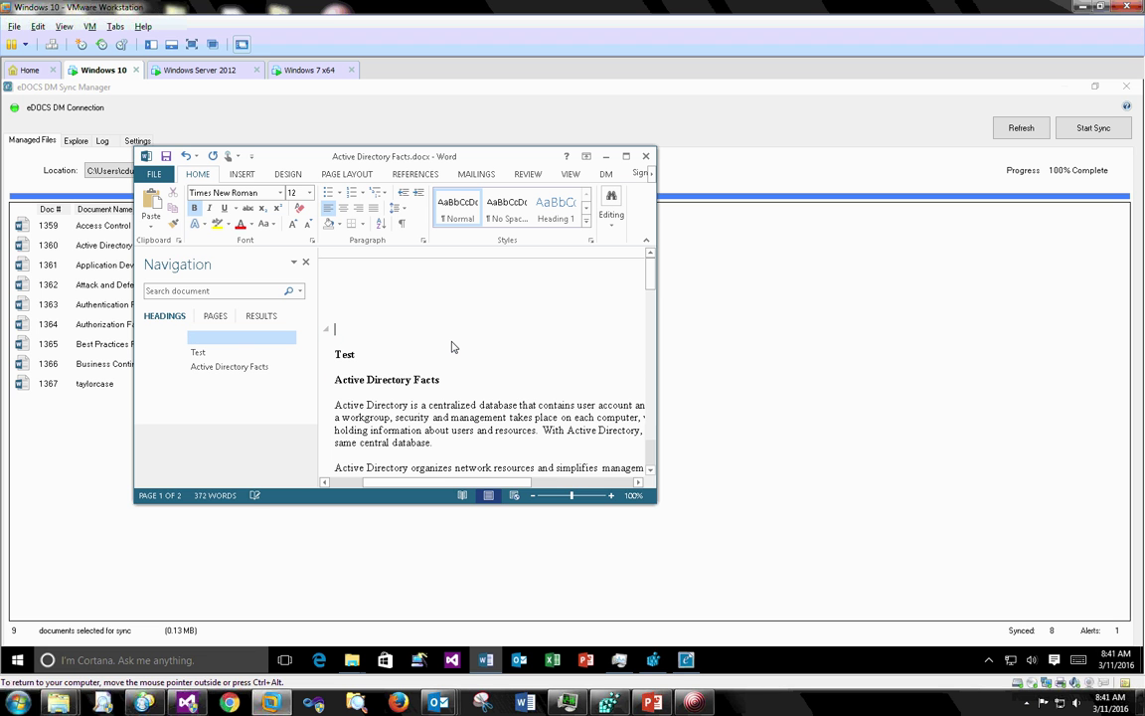
pyautogui.write('Test fo')
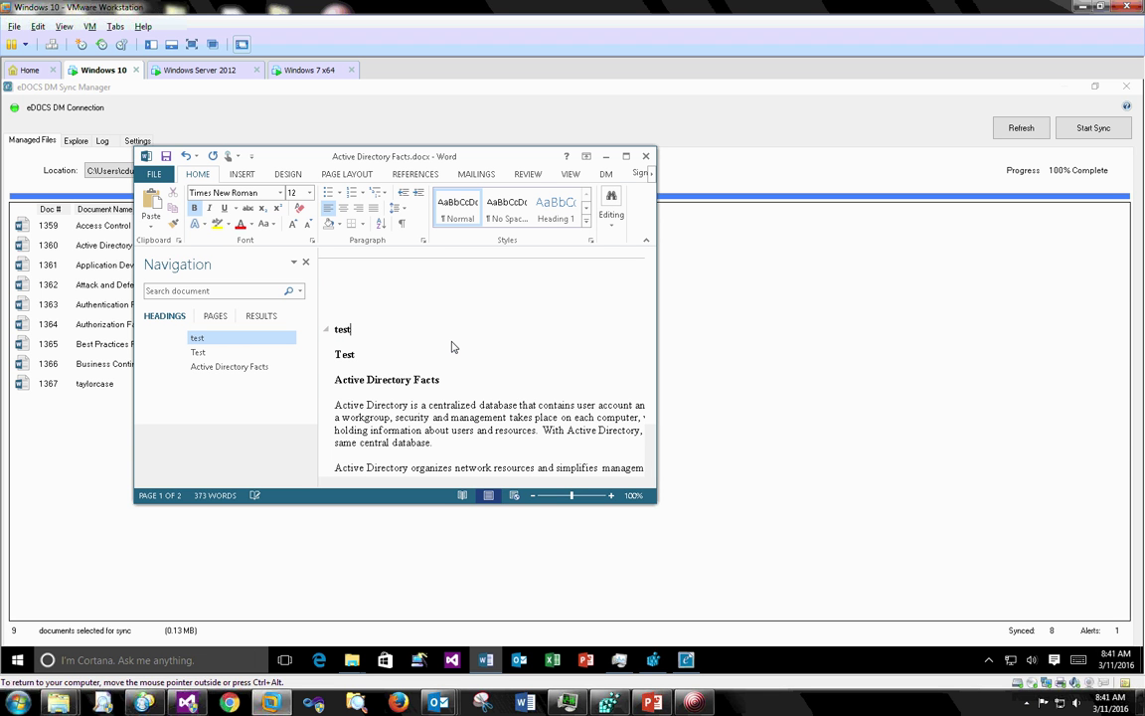
pyautogui.write('r video')
pyautogui.click(166, 157)
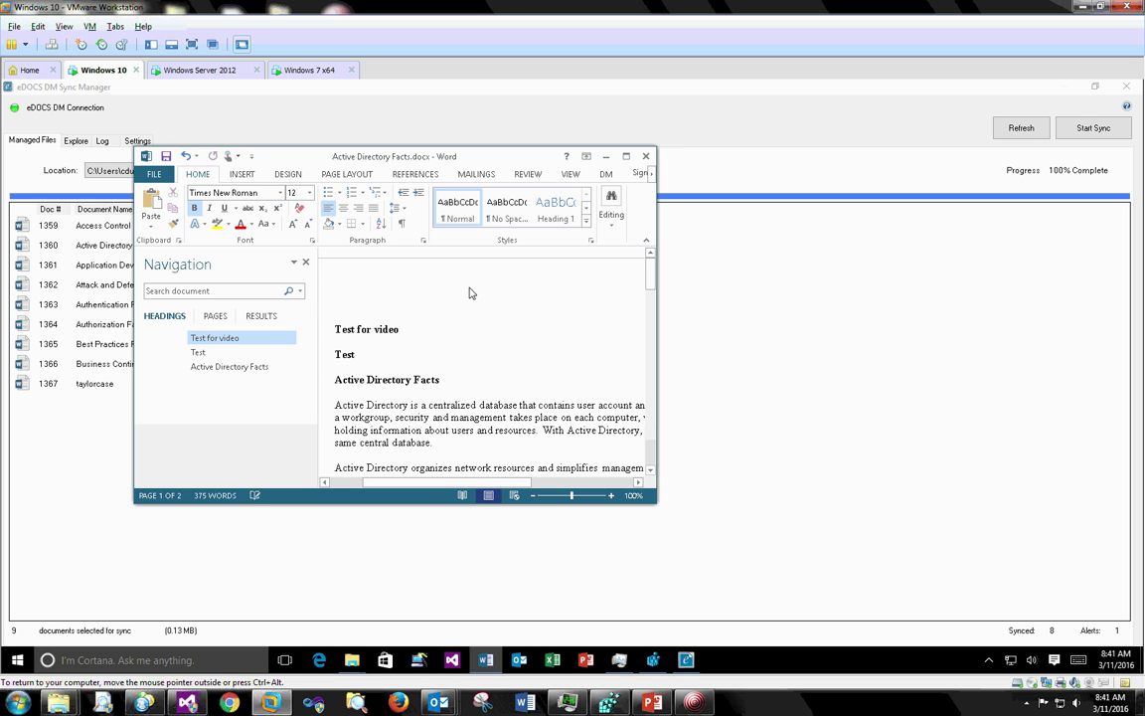
pyautogui.click(645, 156)
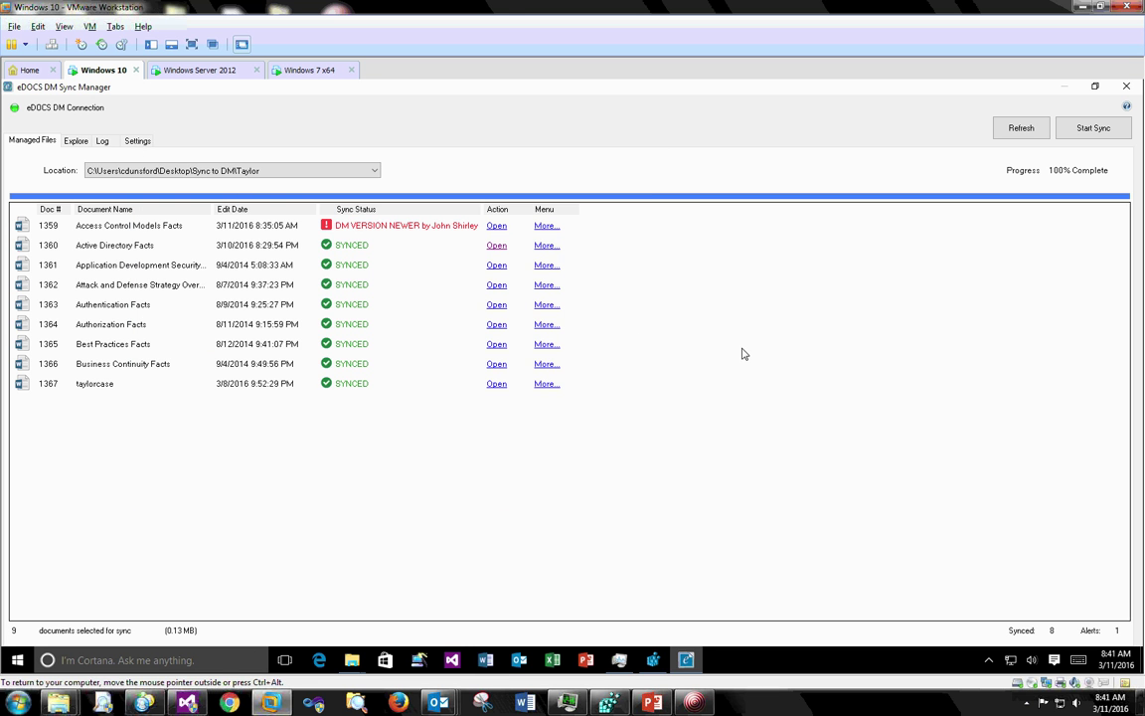
pyautogui.click(1014, 127)
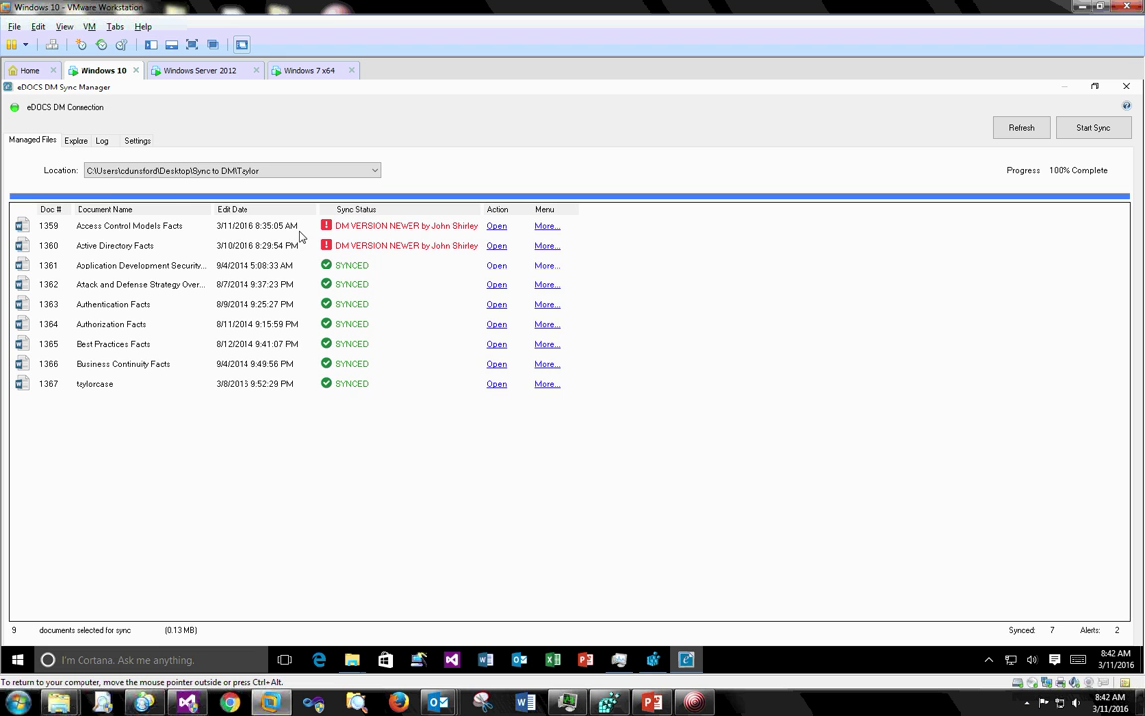
# Set Force Overwrite of DM Version to Yes in the general settings and return to the managed files list
pyautogui.click(134, 139)
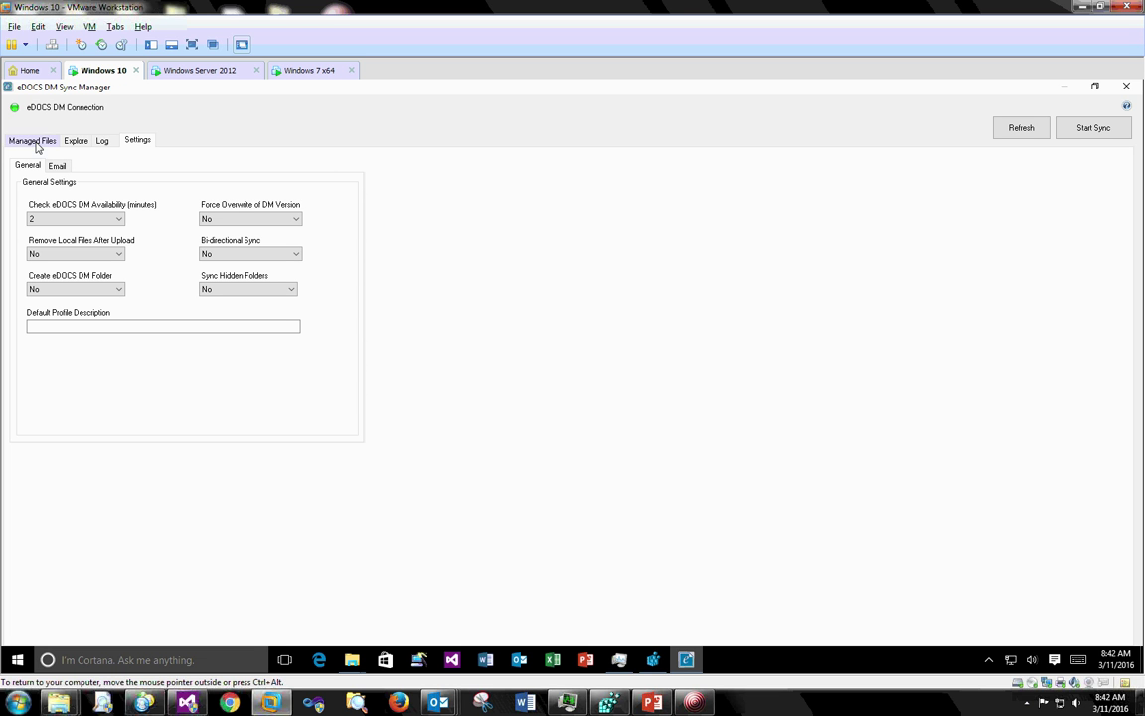
pyautogui.click(233, 228)
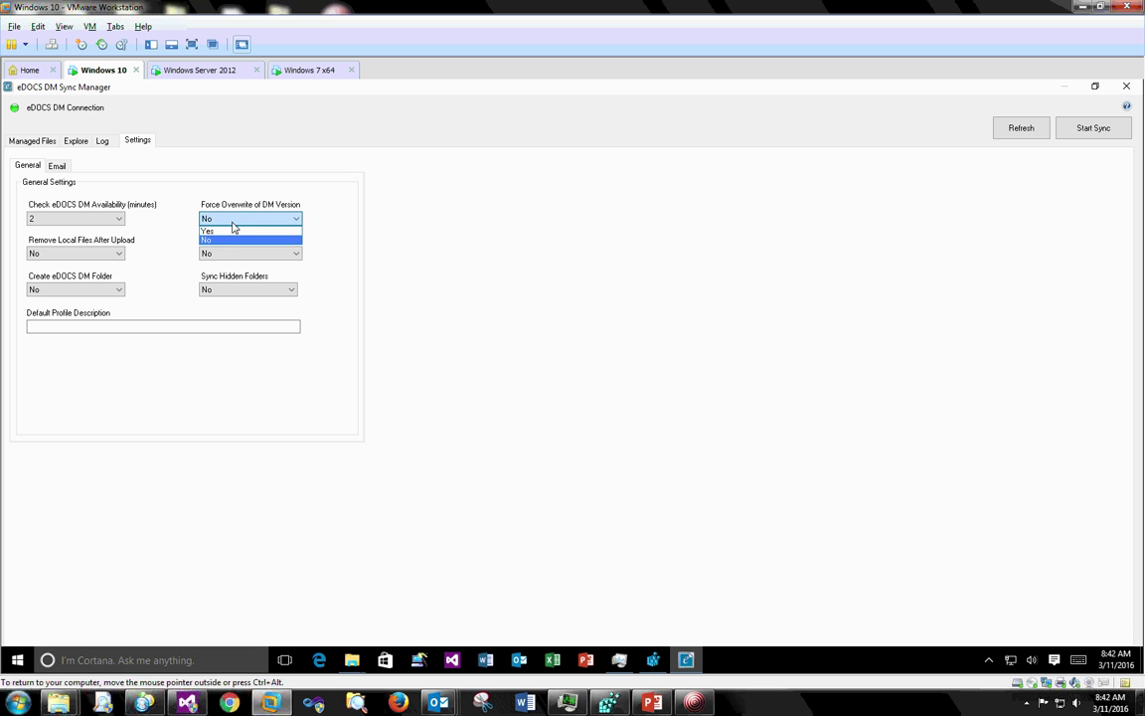
pyautogui.click(230, 240)
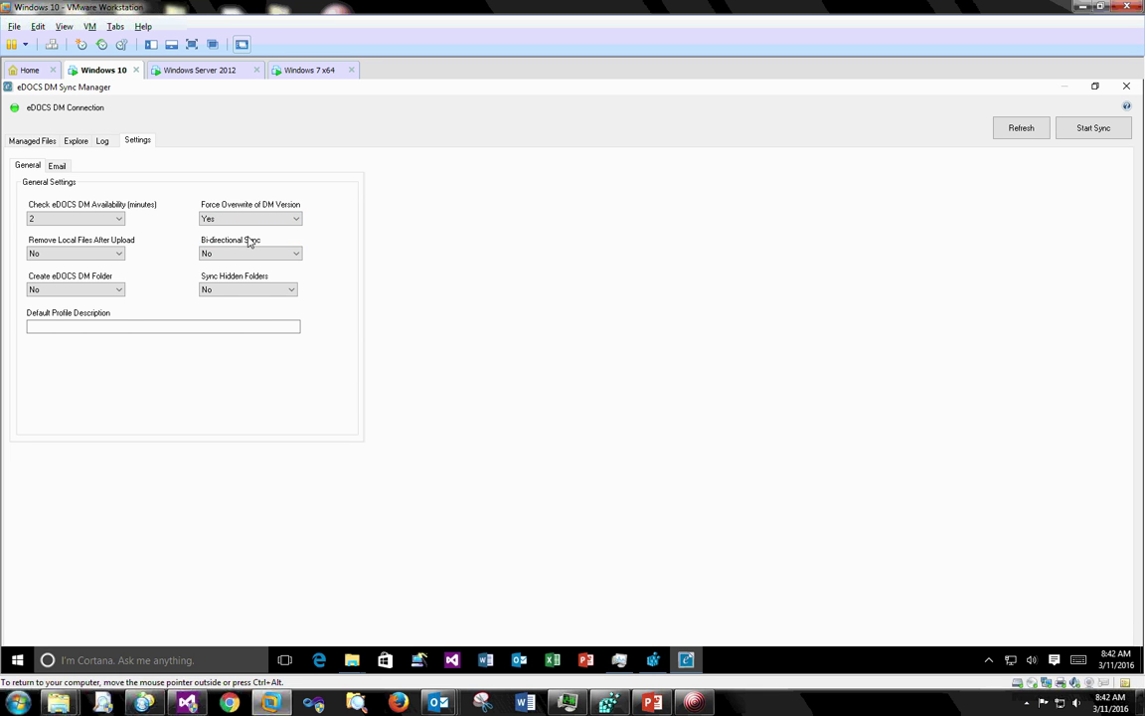
pyautogui.click(37, 140)
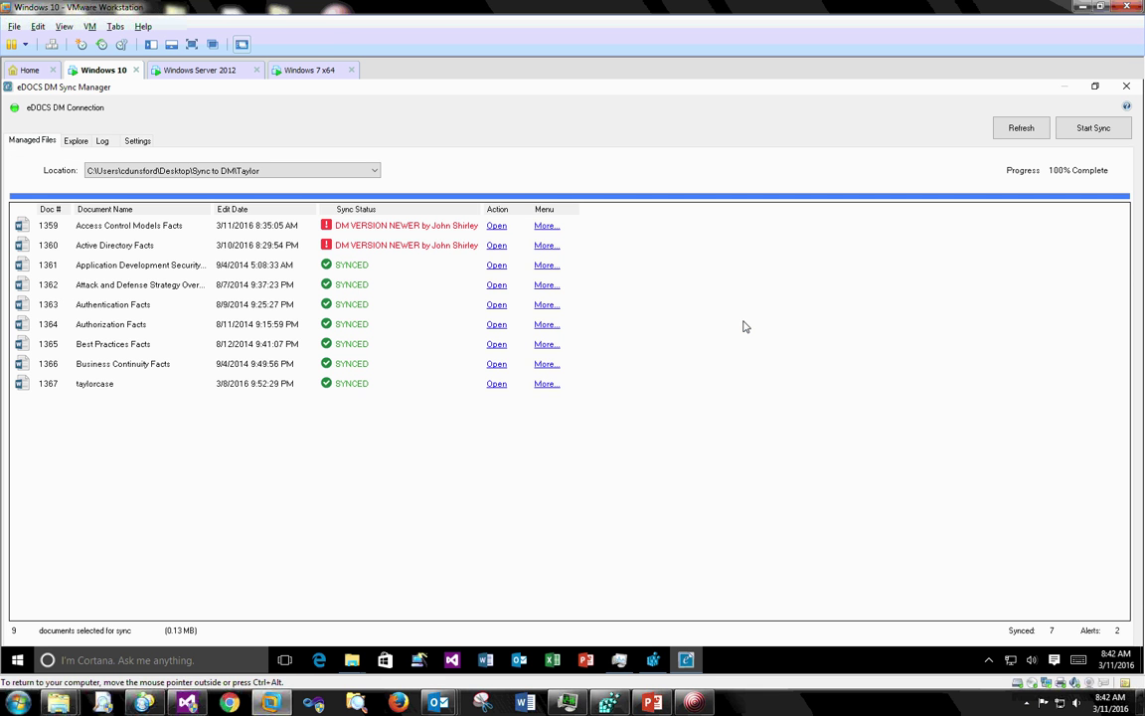
# Append "again" to the first line of the local Active Directory Facts, save and close it, and refresh the managed files
pyautogui.click(501, 248)
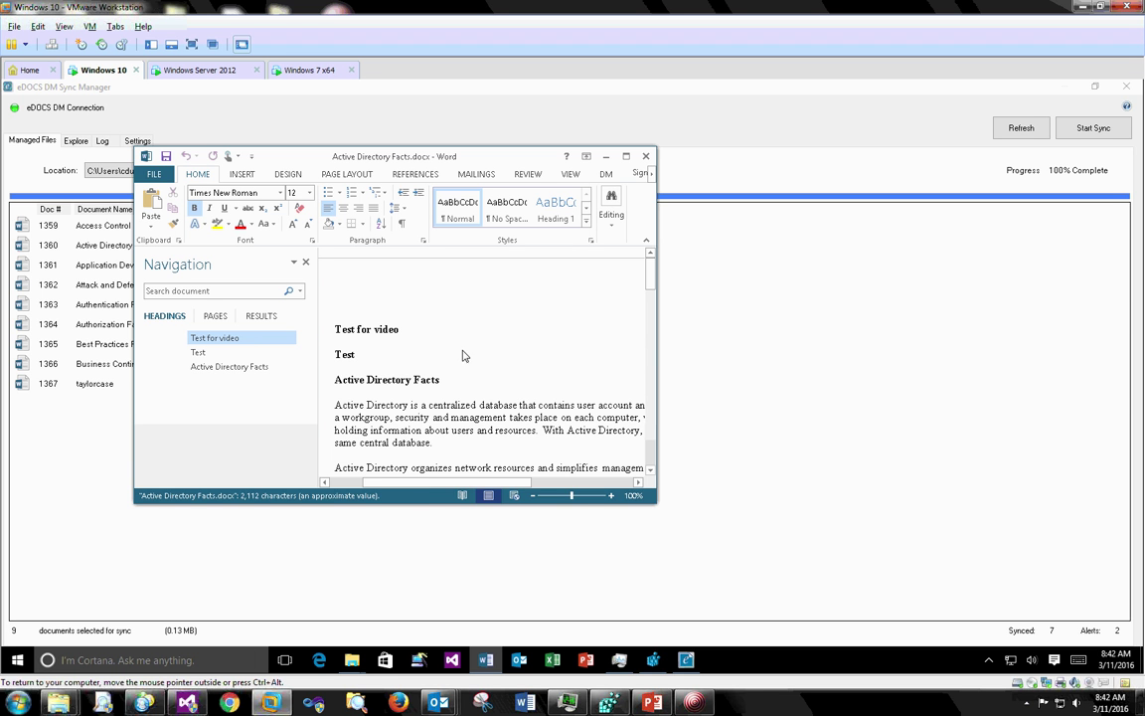
pyautogui.click(434, 334)
pyautogui.write('again')
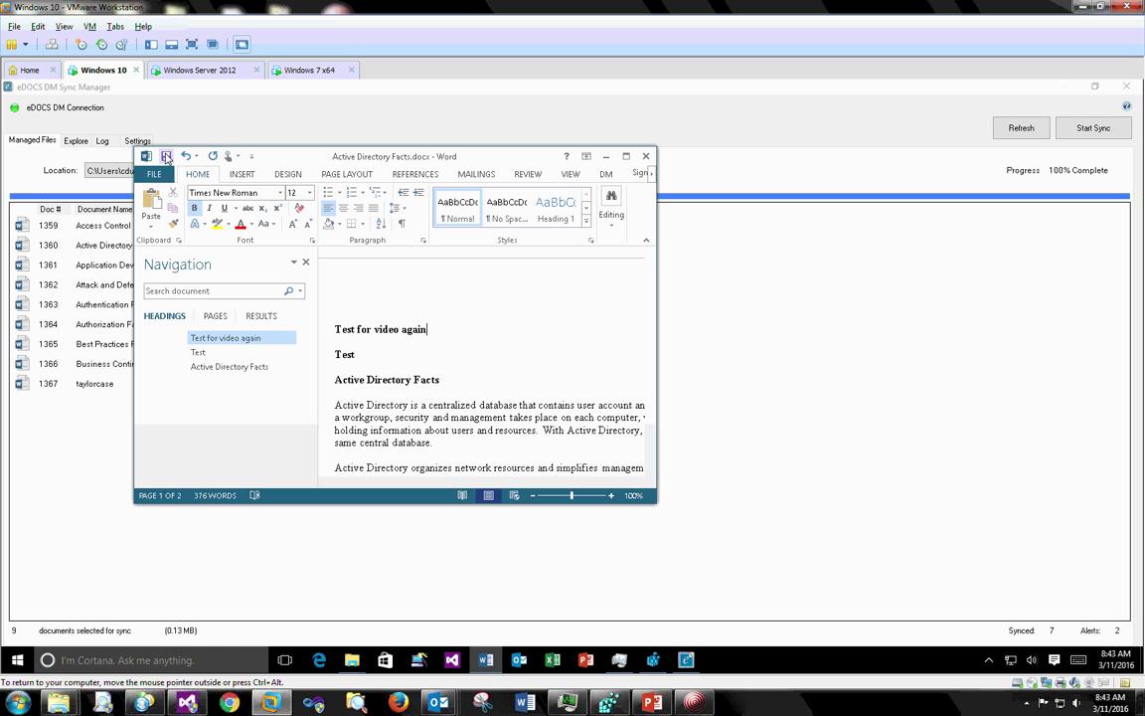
pyautogui.click(166, 157)
pyautogui.click(645, 156)
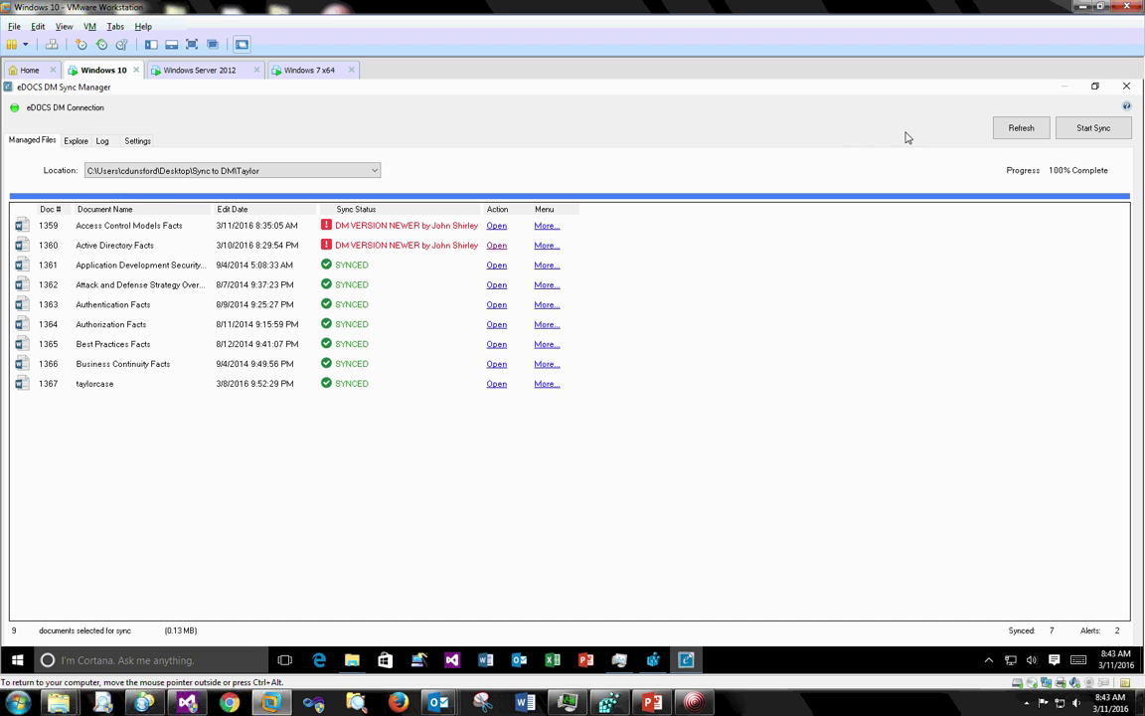
pyautogui.click(1011, 132)
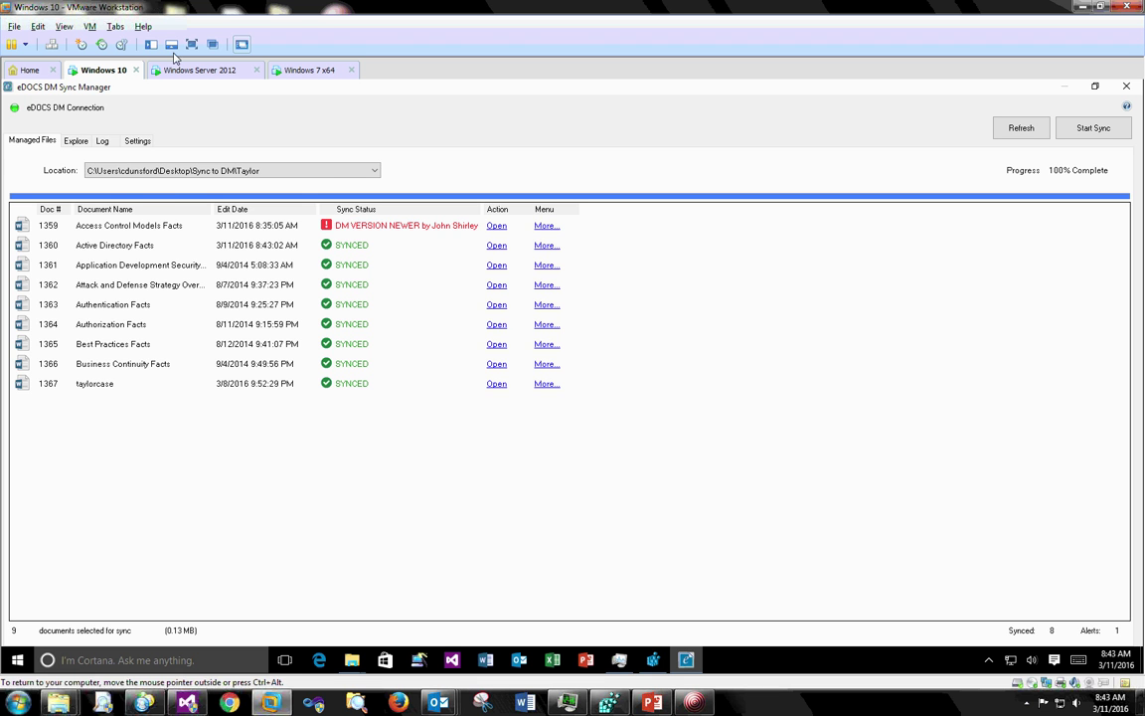
# Review the general settings and the managed files, and set Force Overwrite of DM Version to No
pyautogui.click(136, 141)
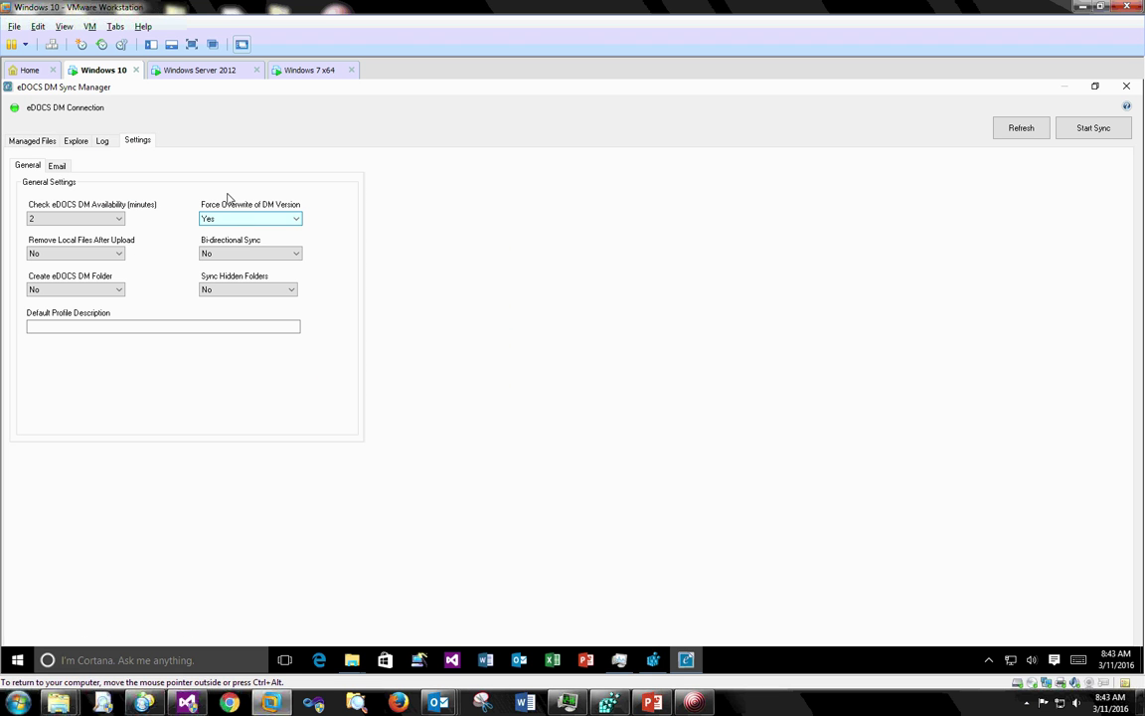
pyautogui.click(49, 145)
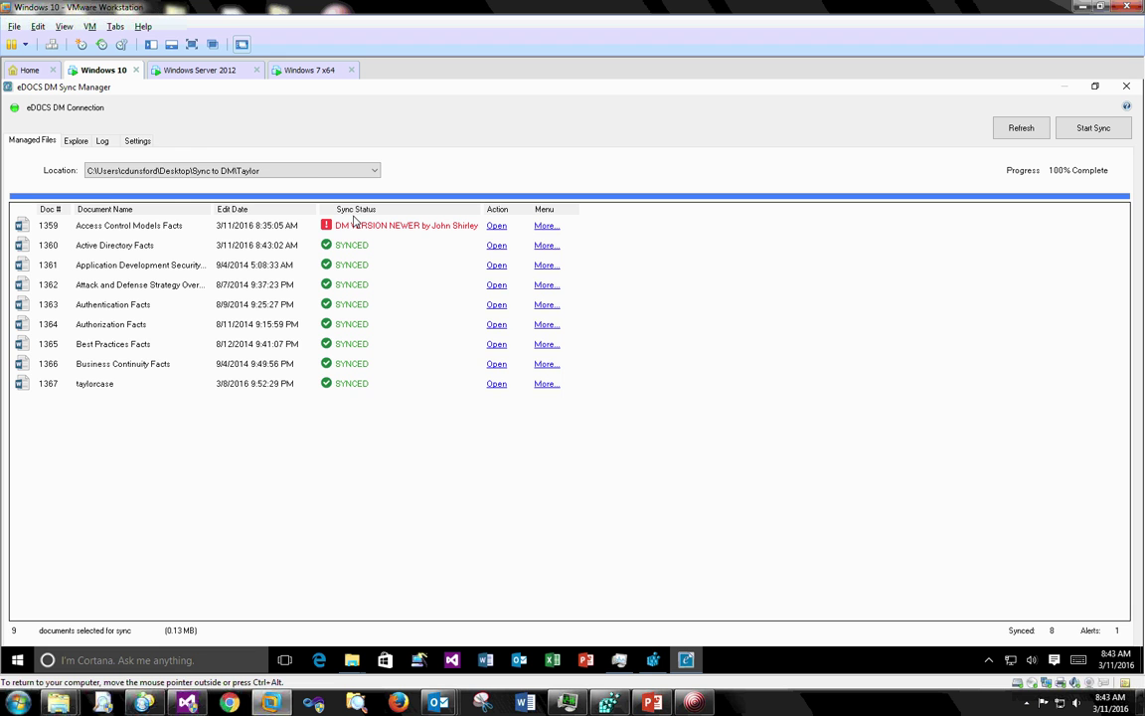
pyautogui.click(136, 140)
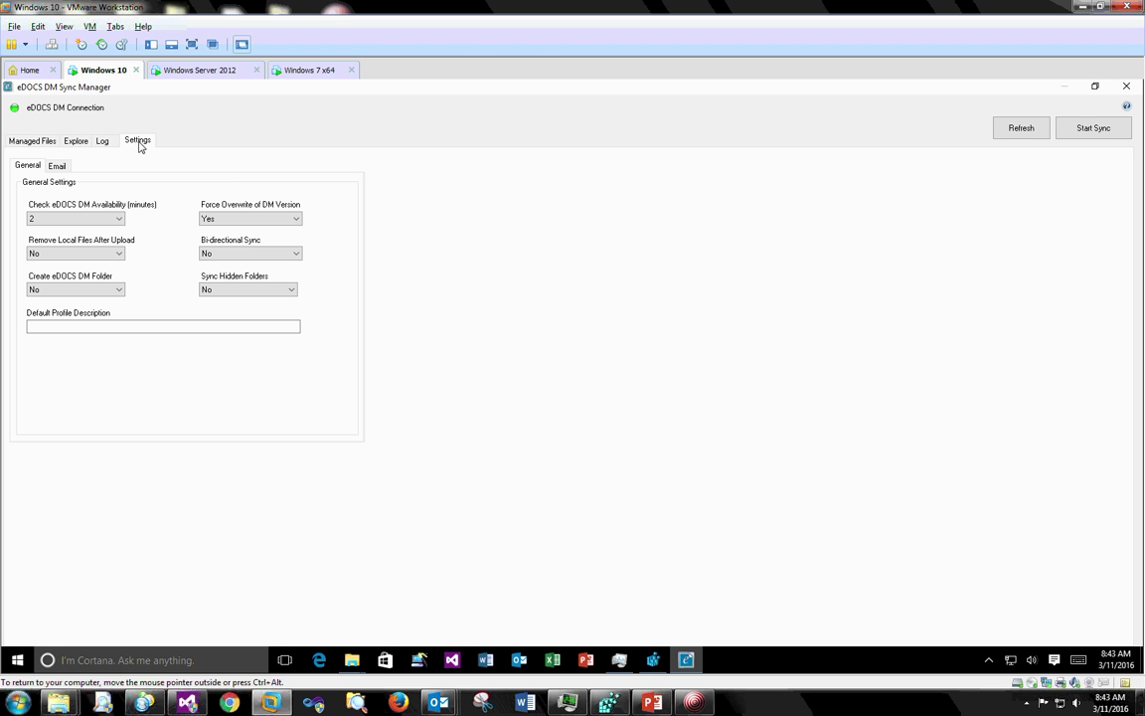
pyautogui.click(245, 219)
pyautogui.click(239, 237)
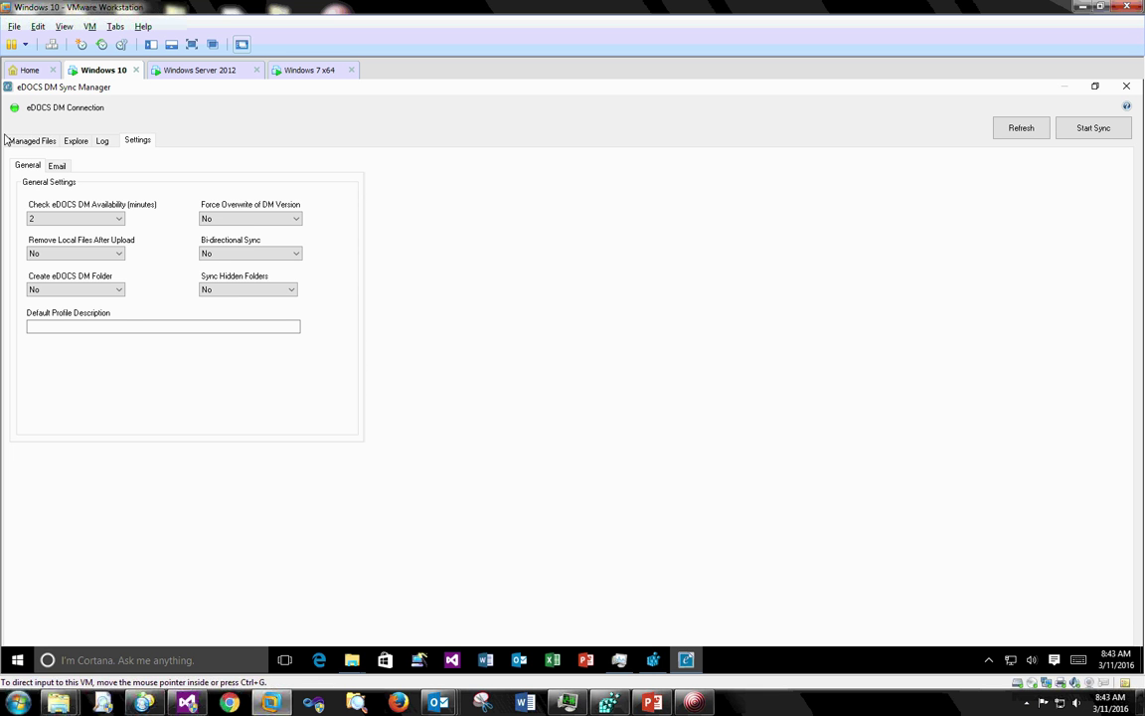
# Open the DM version and the local copy of Active Directory Facts side by side, compare their first lines, and close both
pyautogui.click(45, 145)
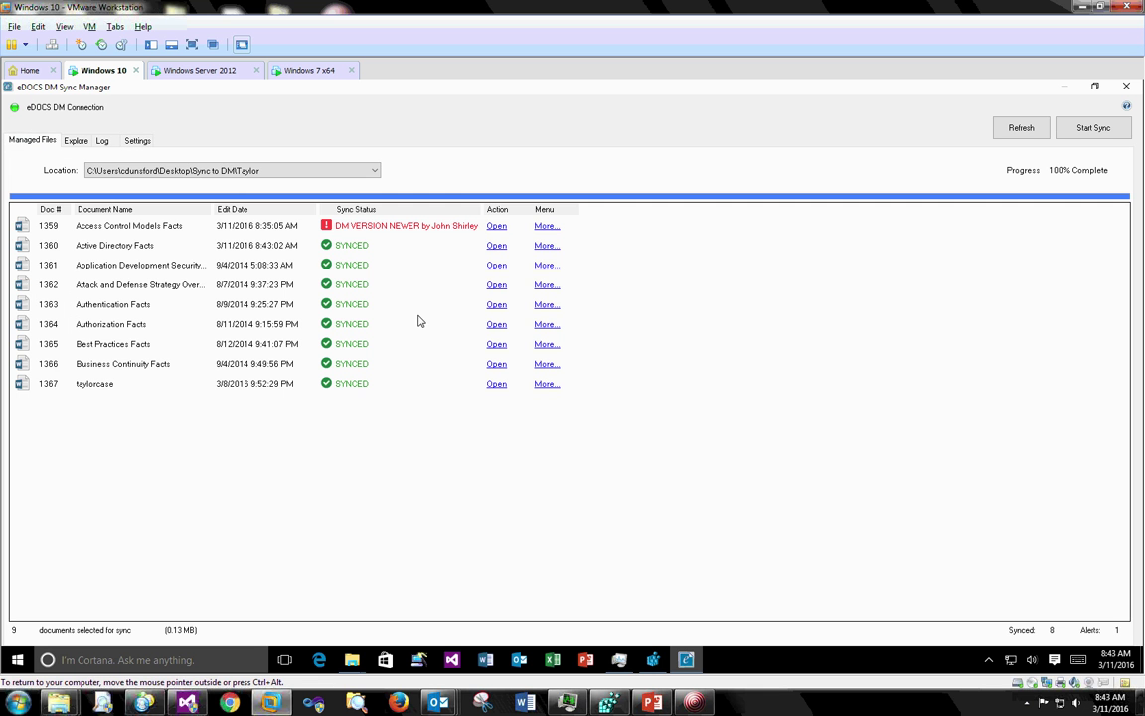
pyautogui.click(544, 246)
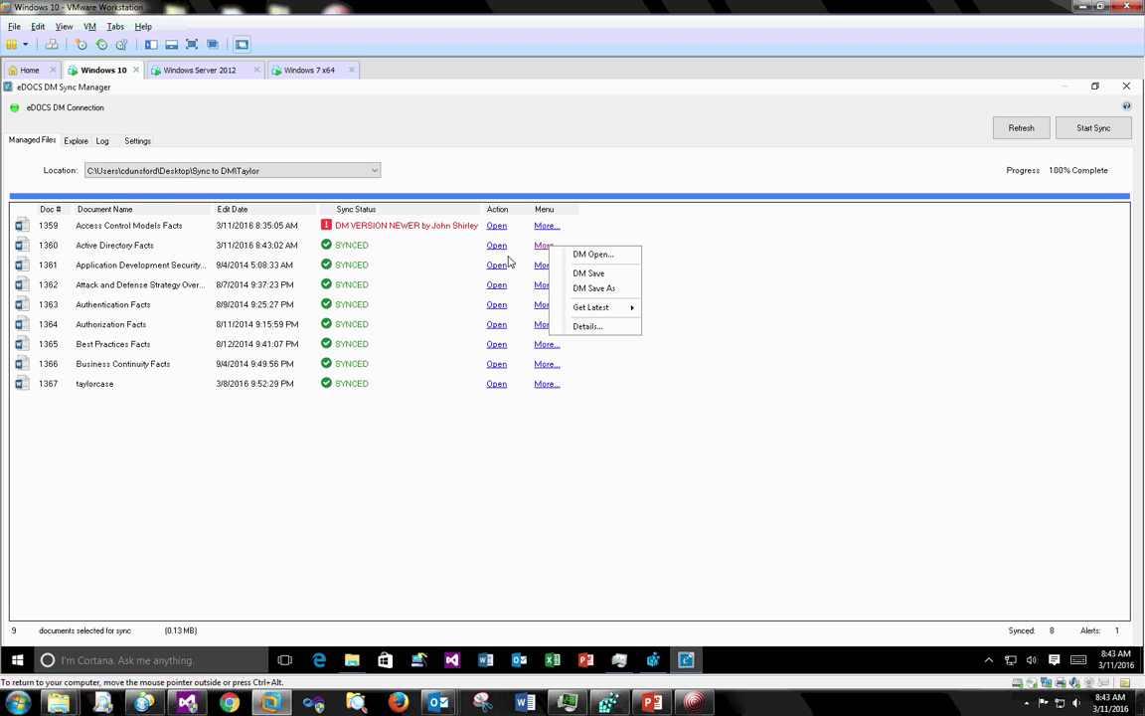
pyautogui.click(419, 226)
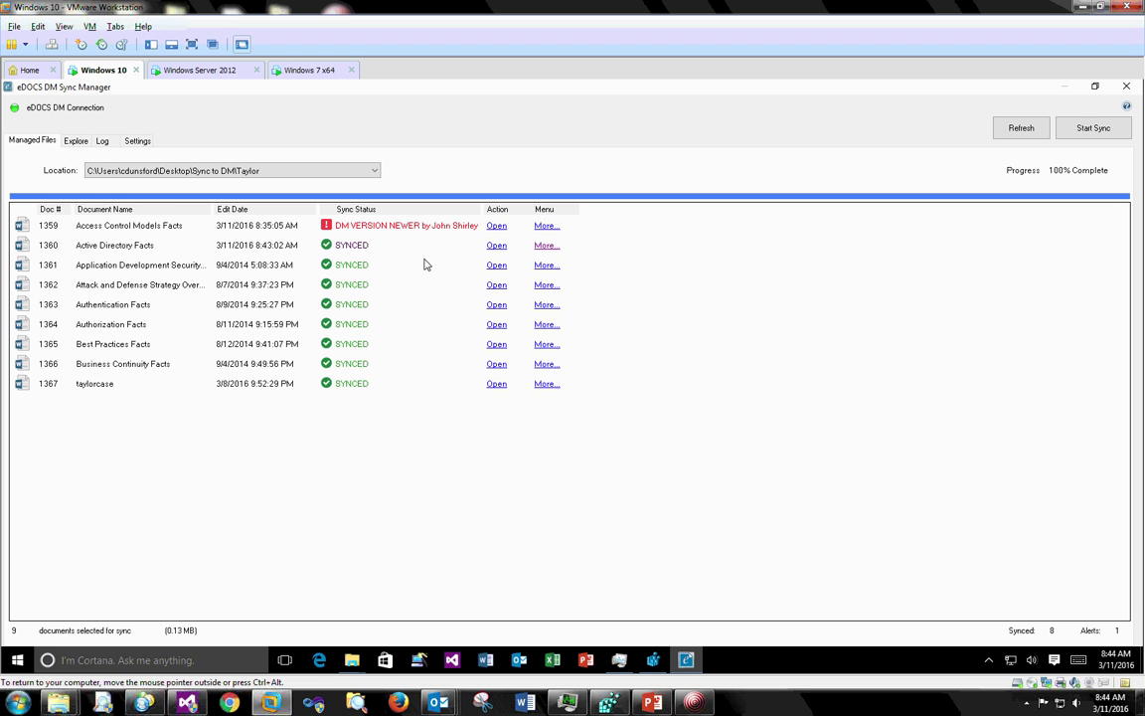
pyautogui.click(545, 246)
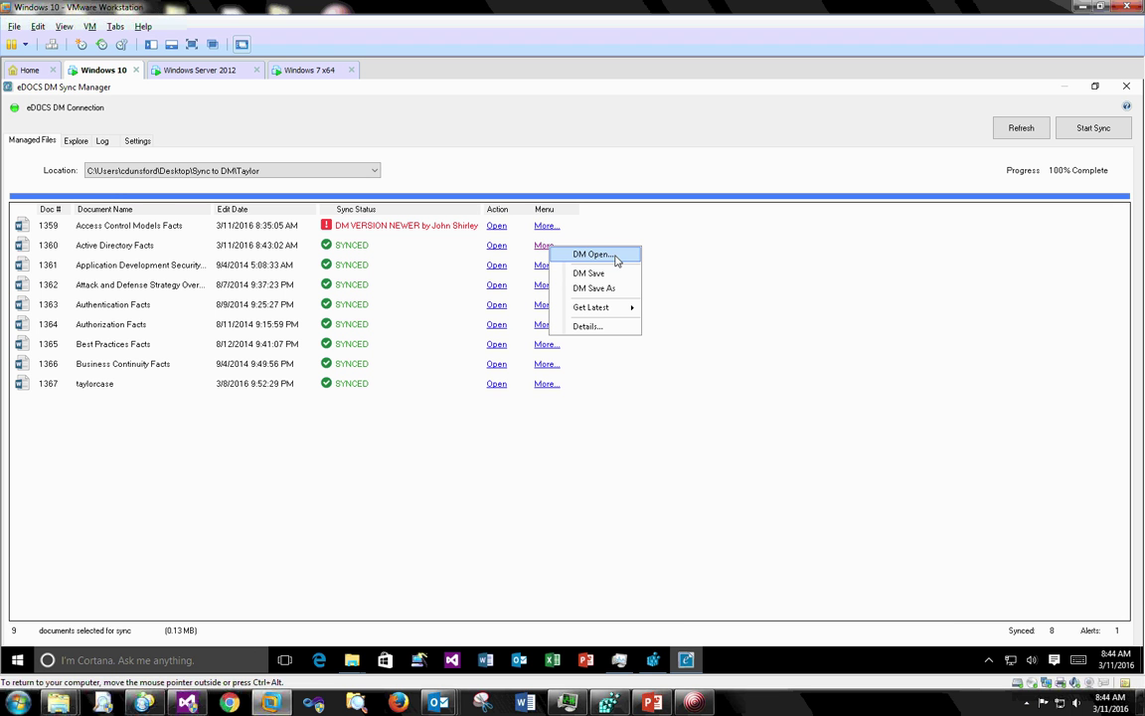
pyautogui.click(616, 256)
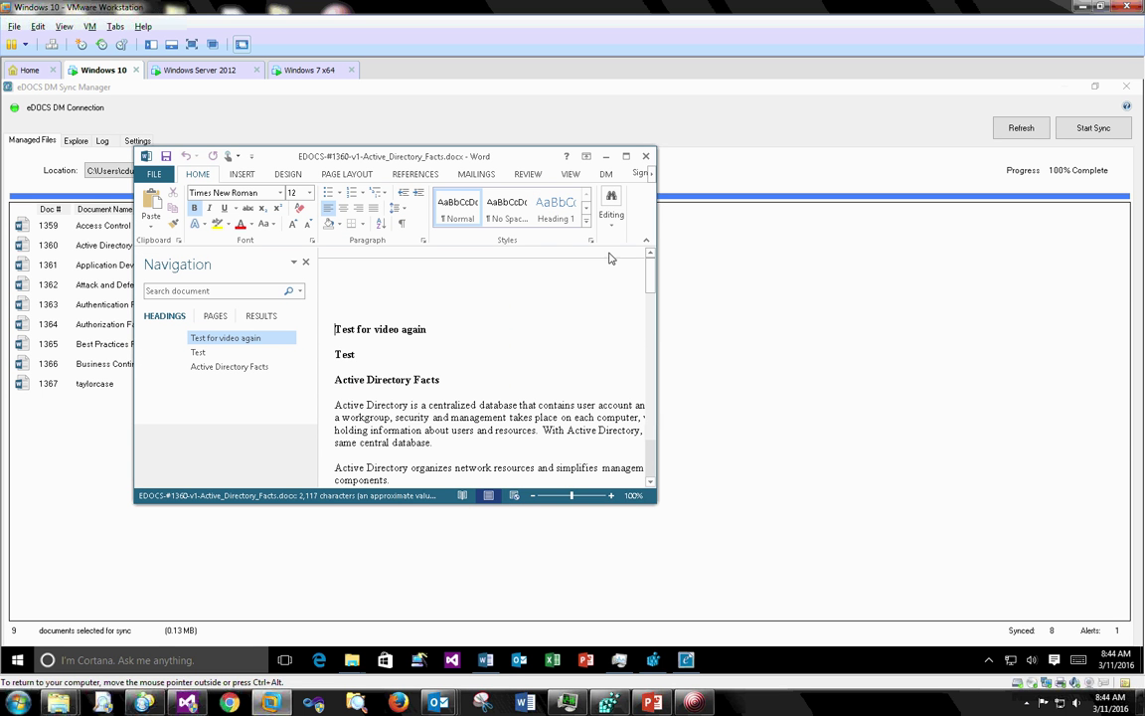
pyautogui.moveTo(431, 170); pyautogui.dragTo(313, 216)
pyautogui.click(496, 245)
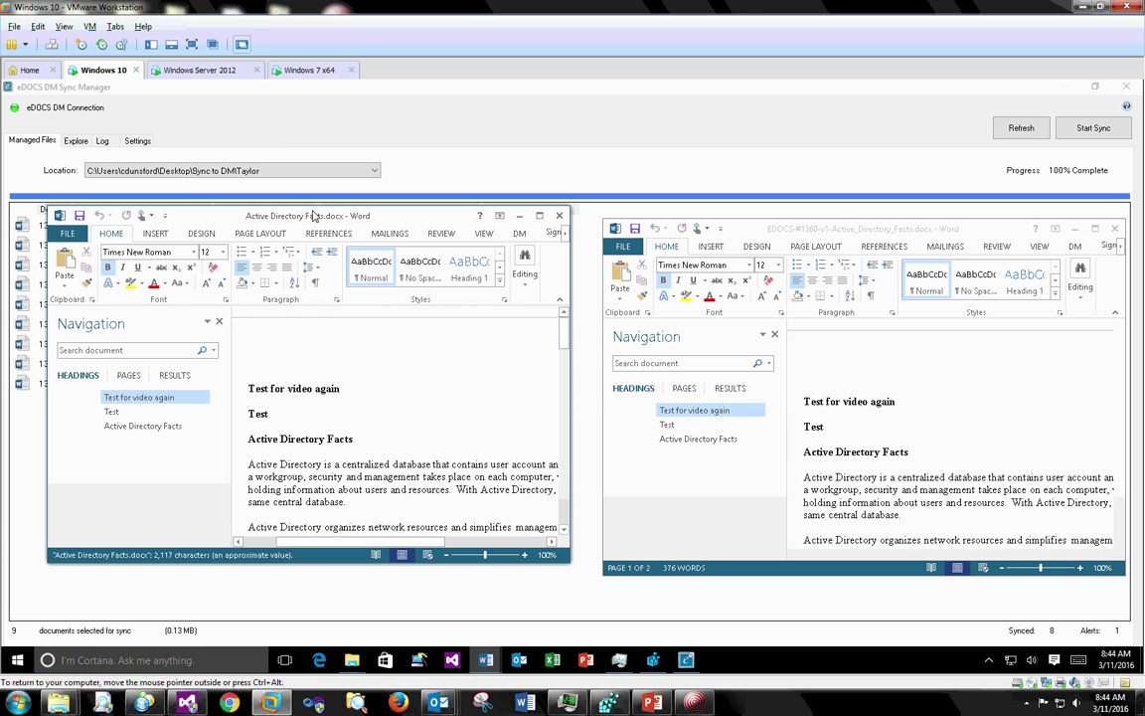
pyautogui.moveTo(782, 230)
pyautogui.mouseDown()
pyautogui.moveTo(744, 204)
pyautogui.moveTo(775, 214)
pyautogui.mouseUp()
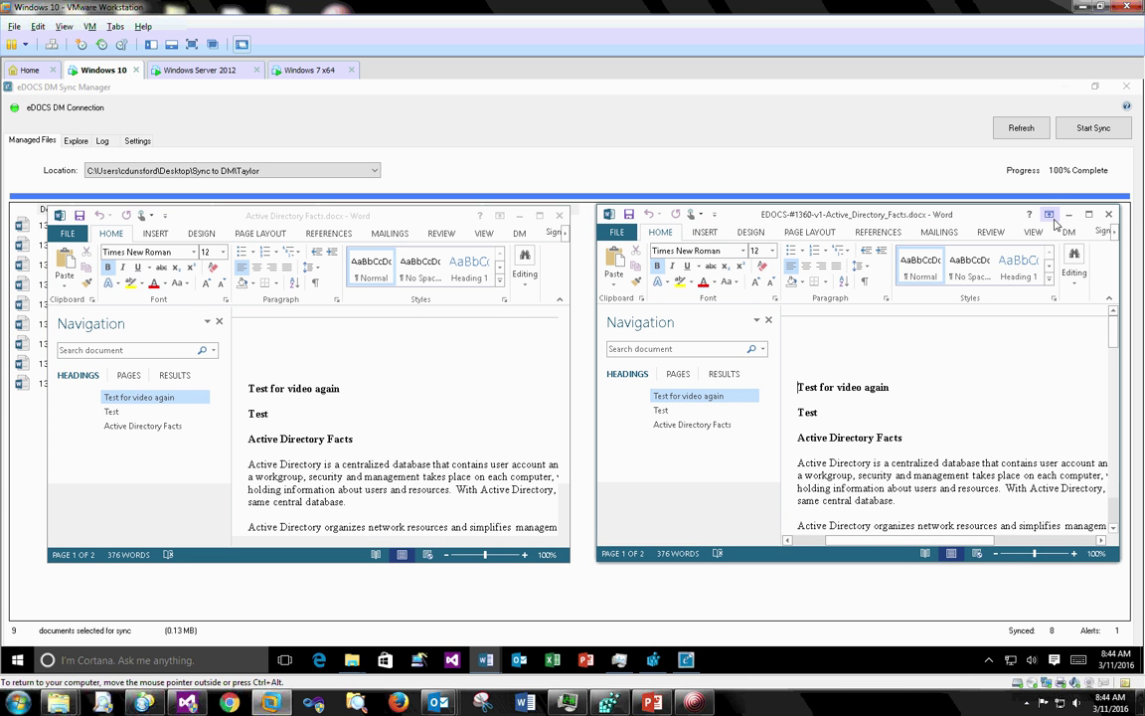
pyautogui.click(1109, 215)
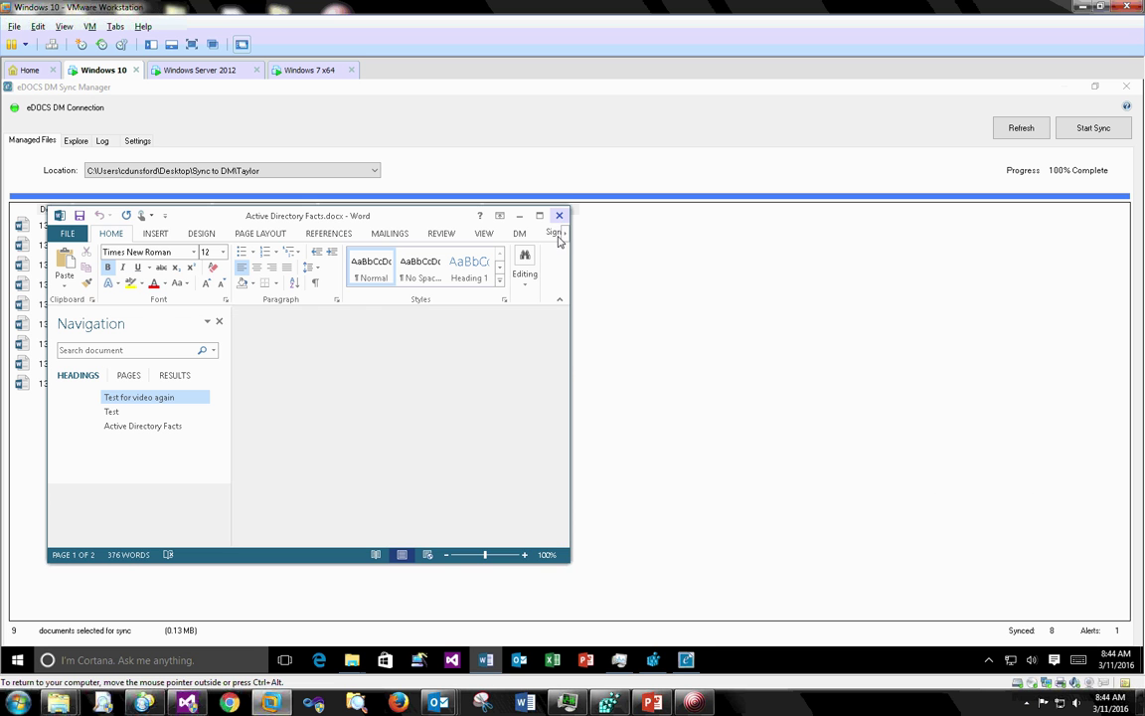
pyautogui.click(558, 215)
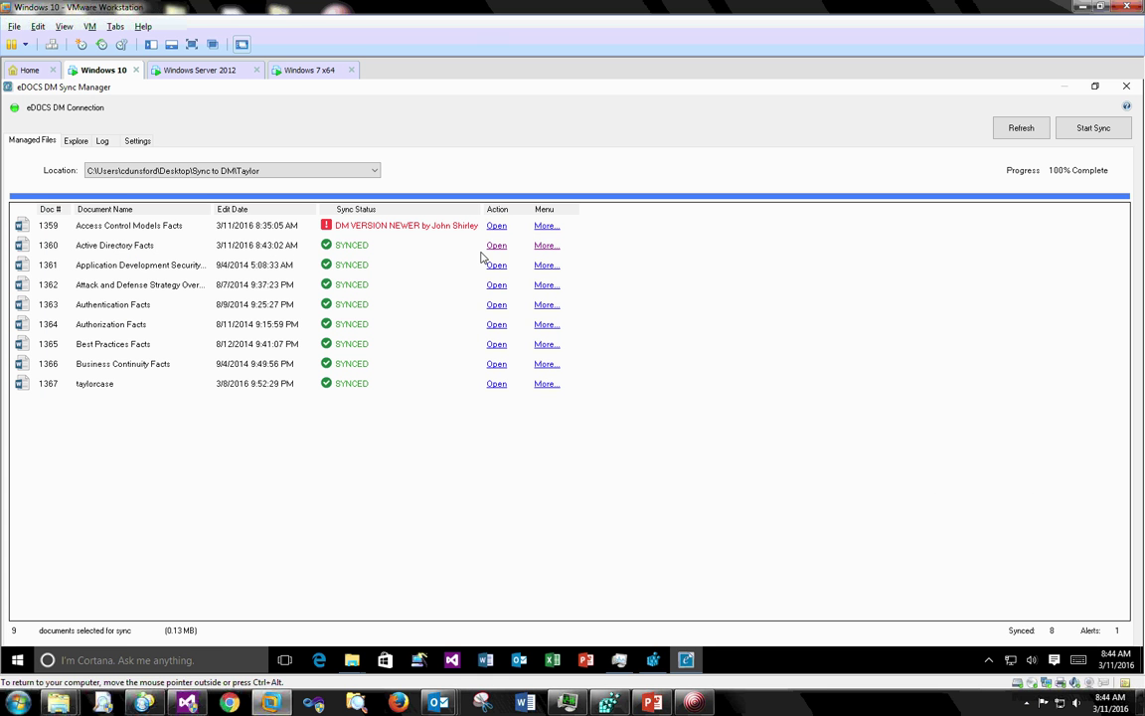
# Review the DM actions available for Active Directory Facts and Access Control Models Facts, and check the Force Overwrite of DM Version setting
pyautogui.click(546, 246)
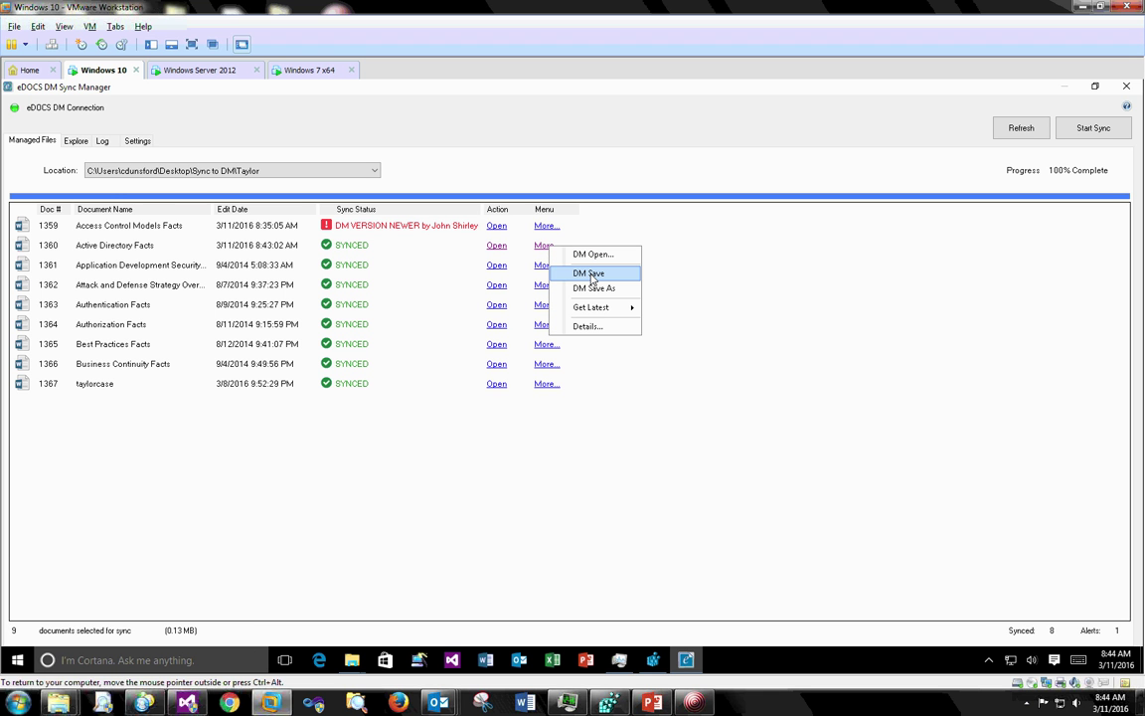
pyautogui.press('Escape')
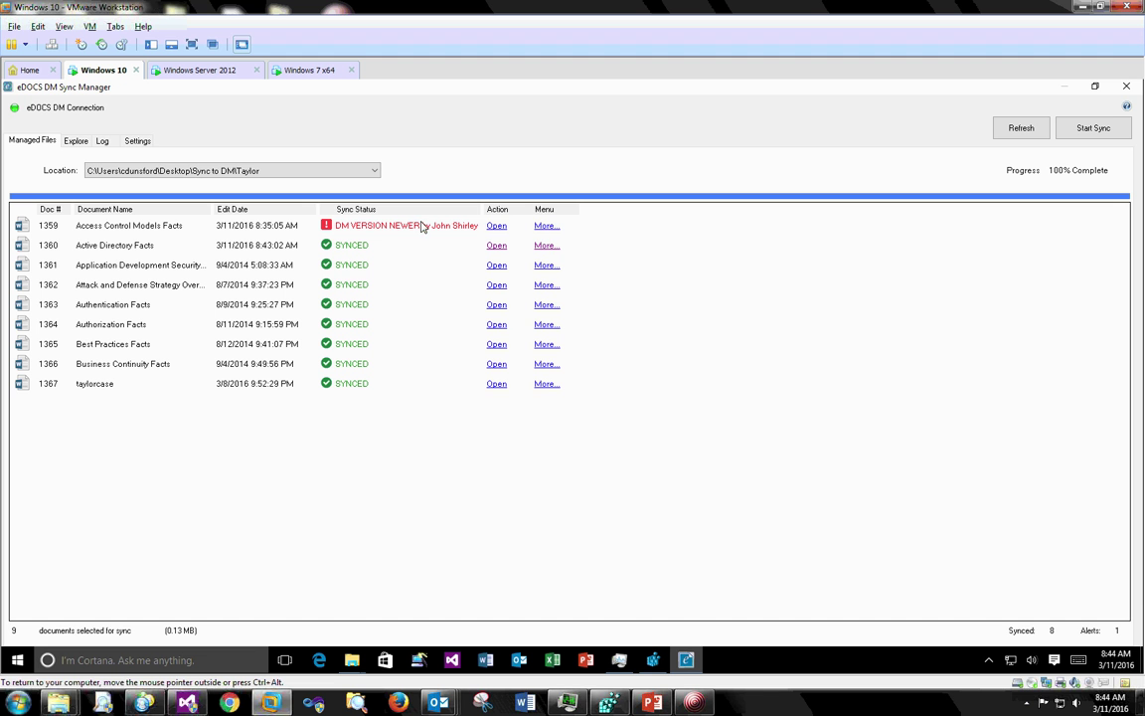
pyautogui.click(547, 227)
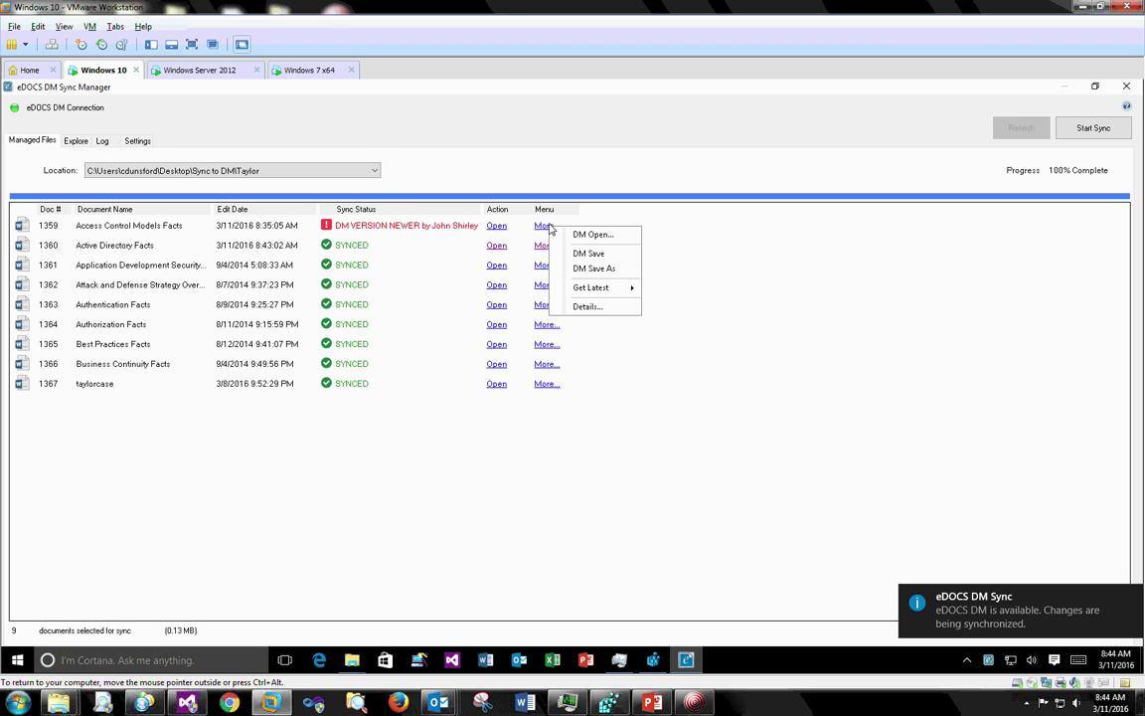
pyautogui.click(137, 141)
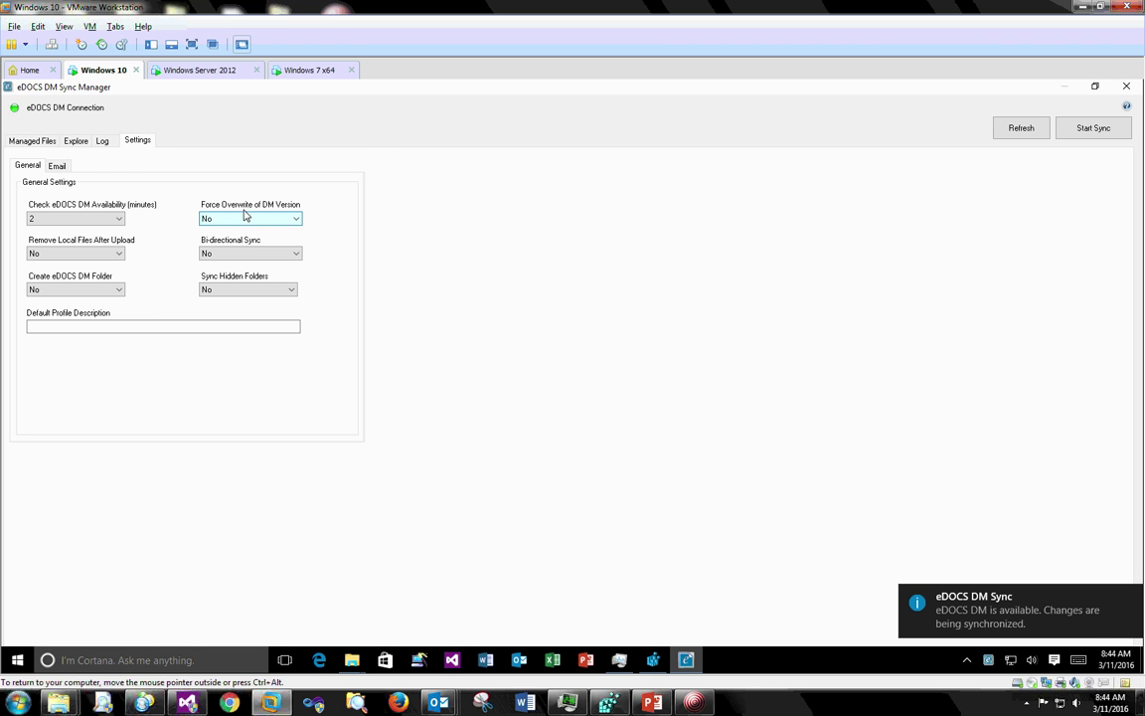
pyautogui.click(22, 140)
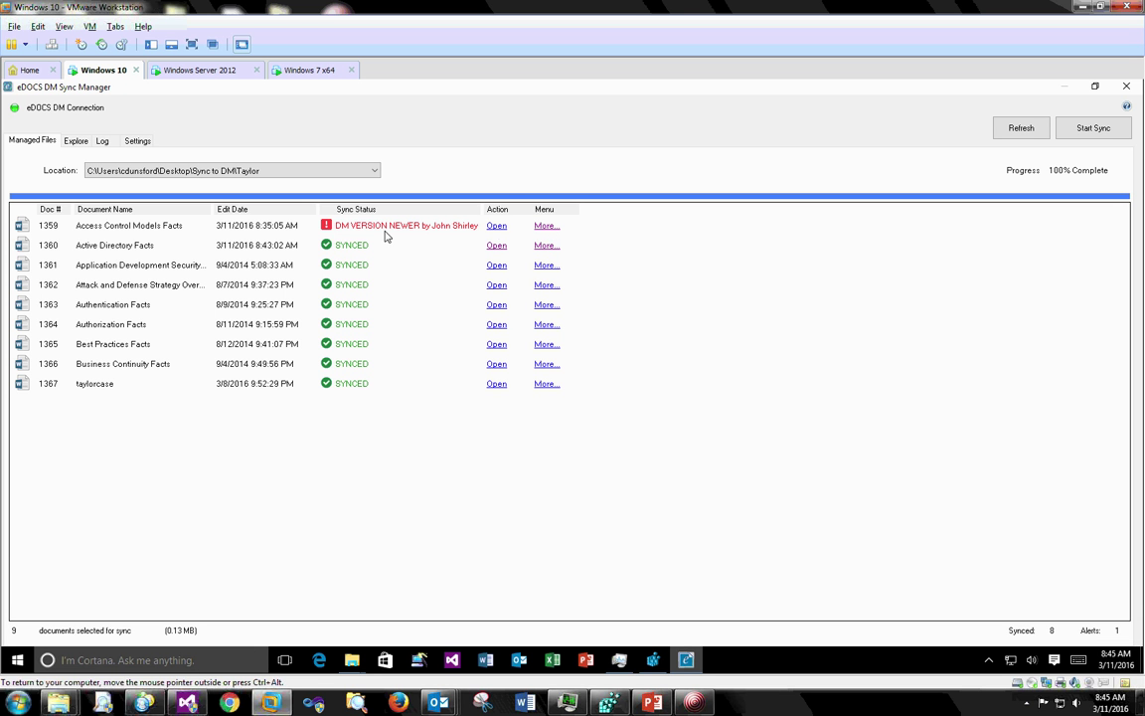
# Save the local Access Control Models Facts to DM, agreeing to overwrite the newer DM version
pyautogui.click(542, 228)
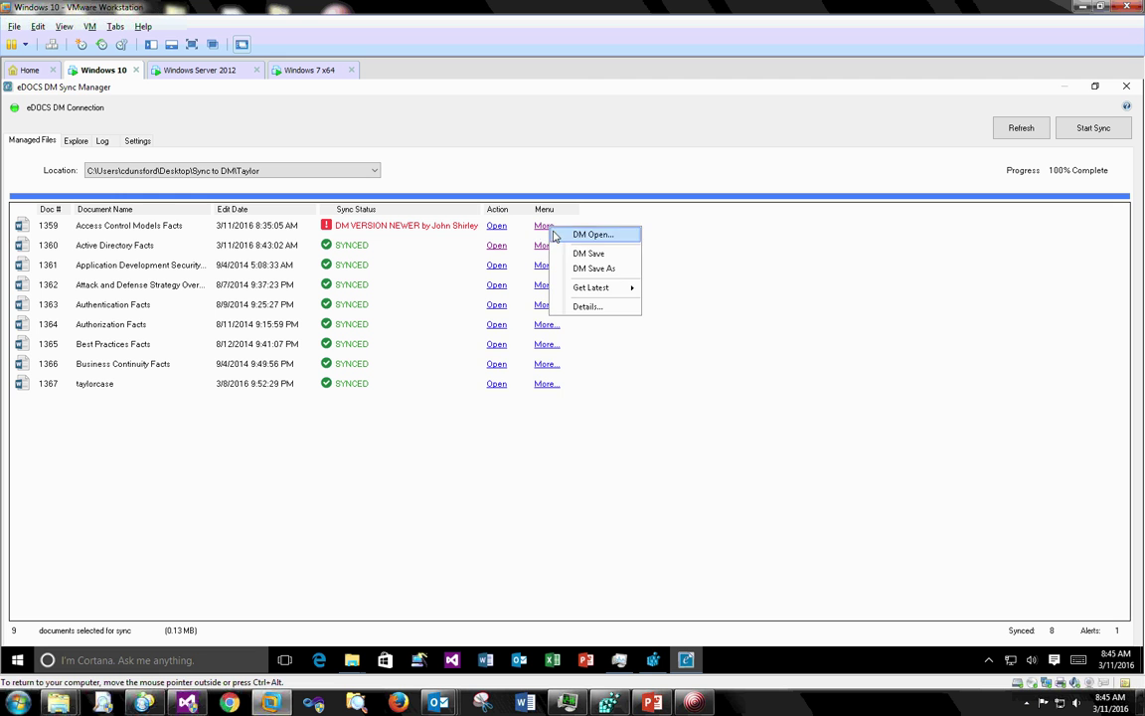
pyautogui.click(542, 230)
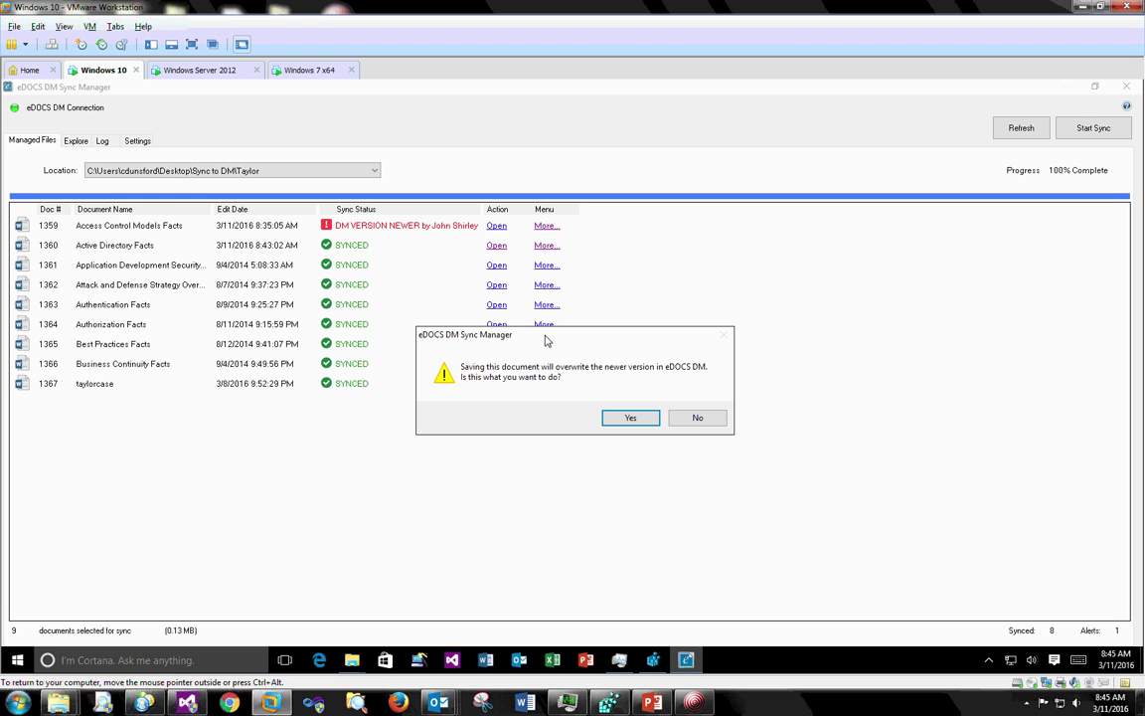
pyautogui.moveTo(546, 340); pyautogui.dragTo(587, 312)
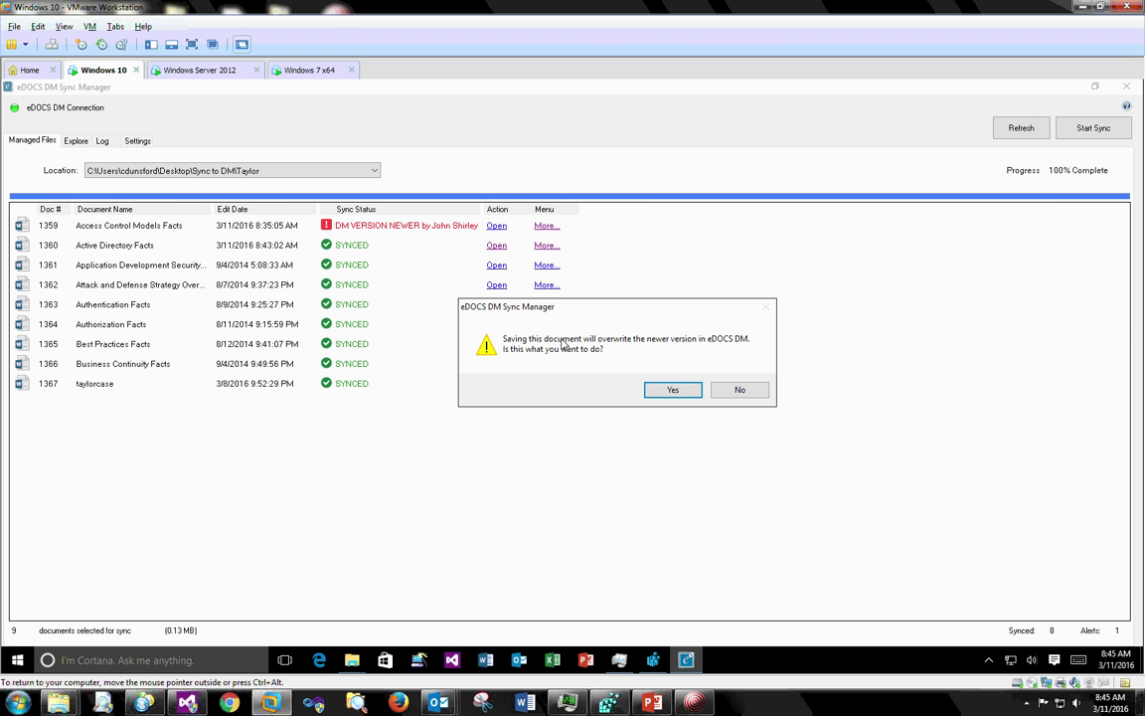
pyautogui.click(669, 397)
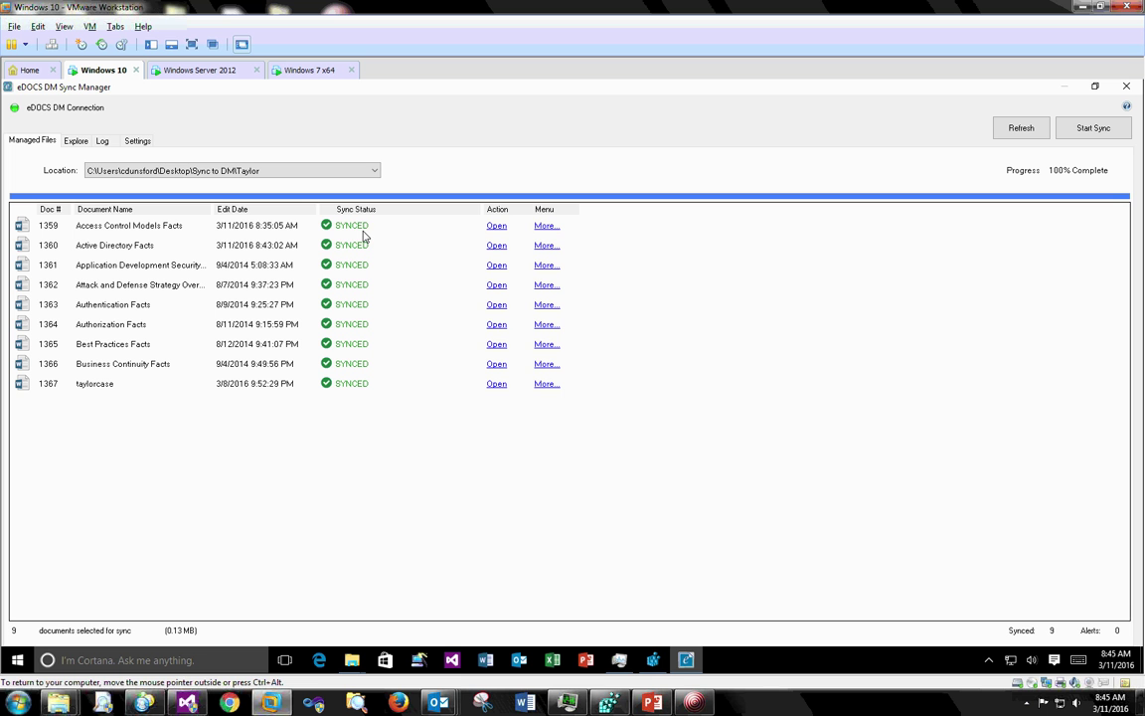
# Open the local copy and the DM version of Access Control Models Facts side by side, compare their contents, and close both
pyautogui.click(499, 244)
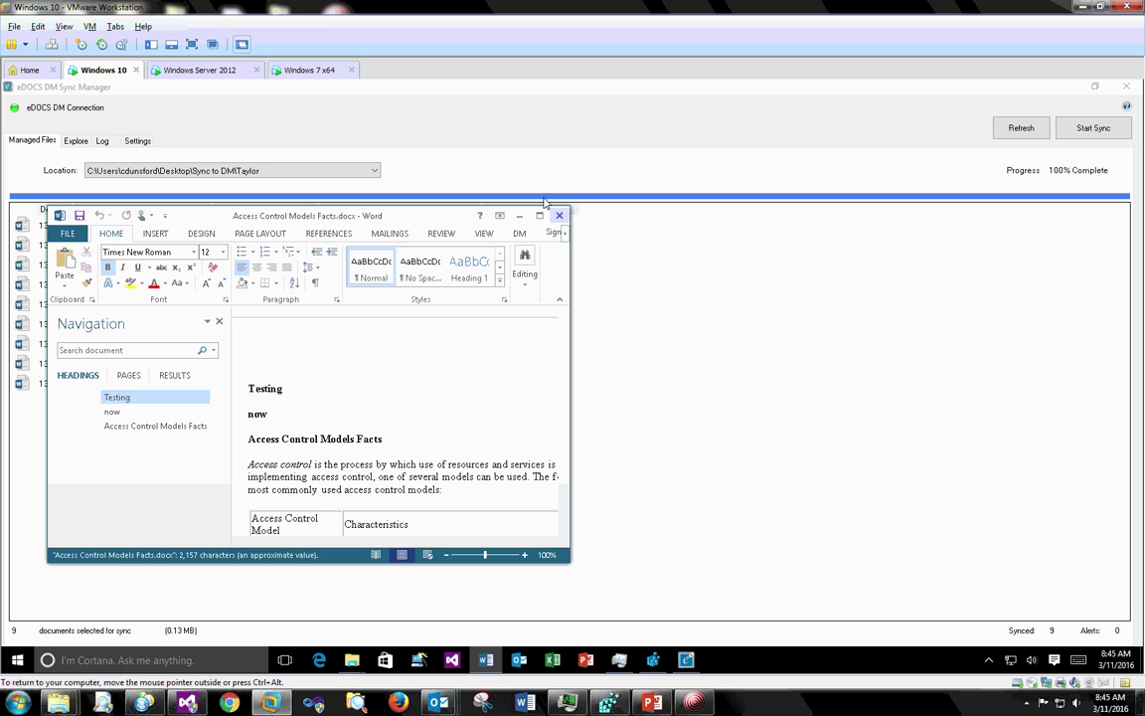
pyautogui.moveTo(415, 222); pyautogui.dragTo(251, 223)
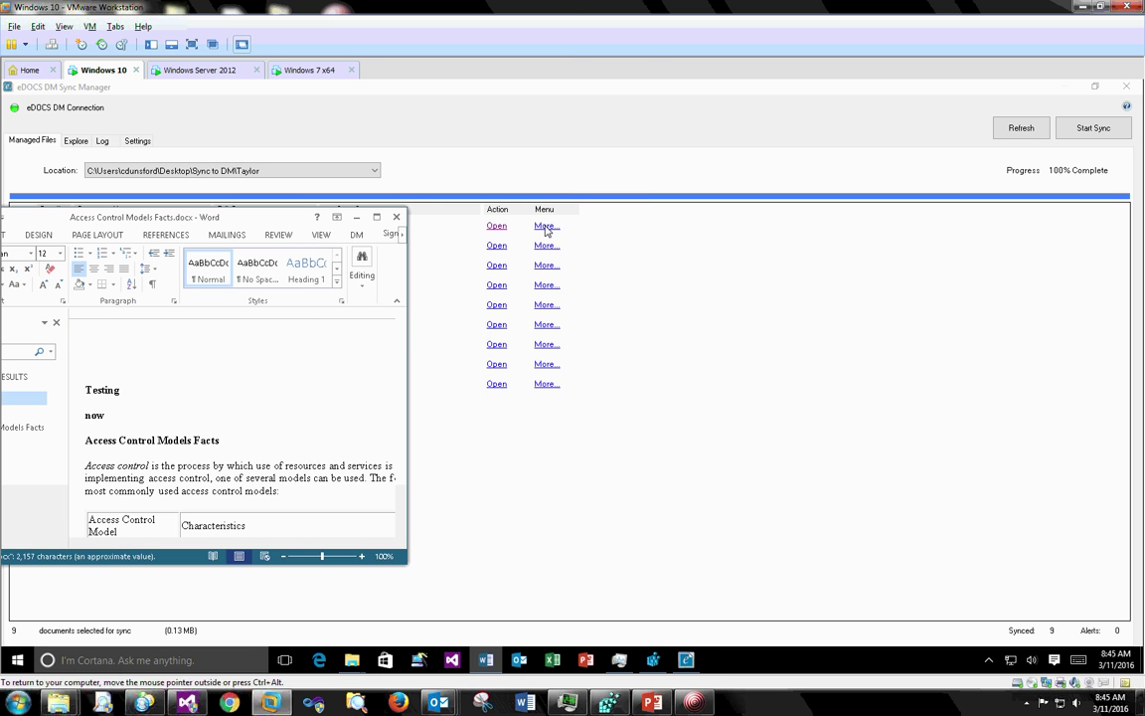
pyautogui.click(545, 228)
pyautogui.click(559, 235)
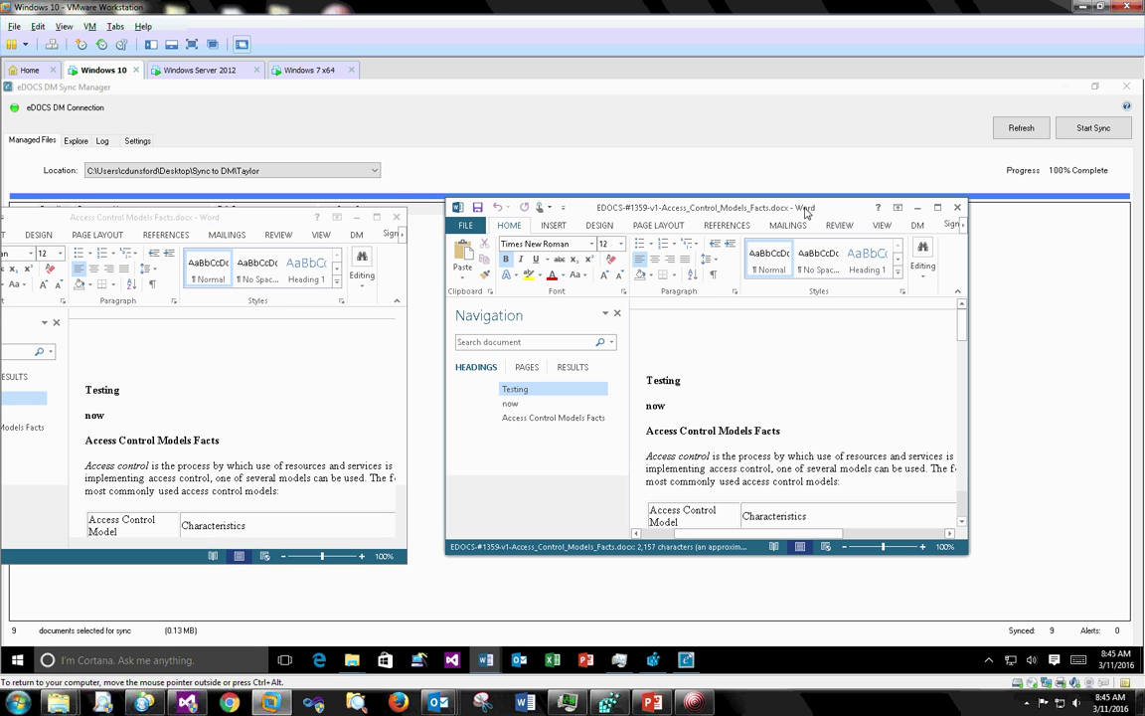
pyautogui.click(957, 207)
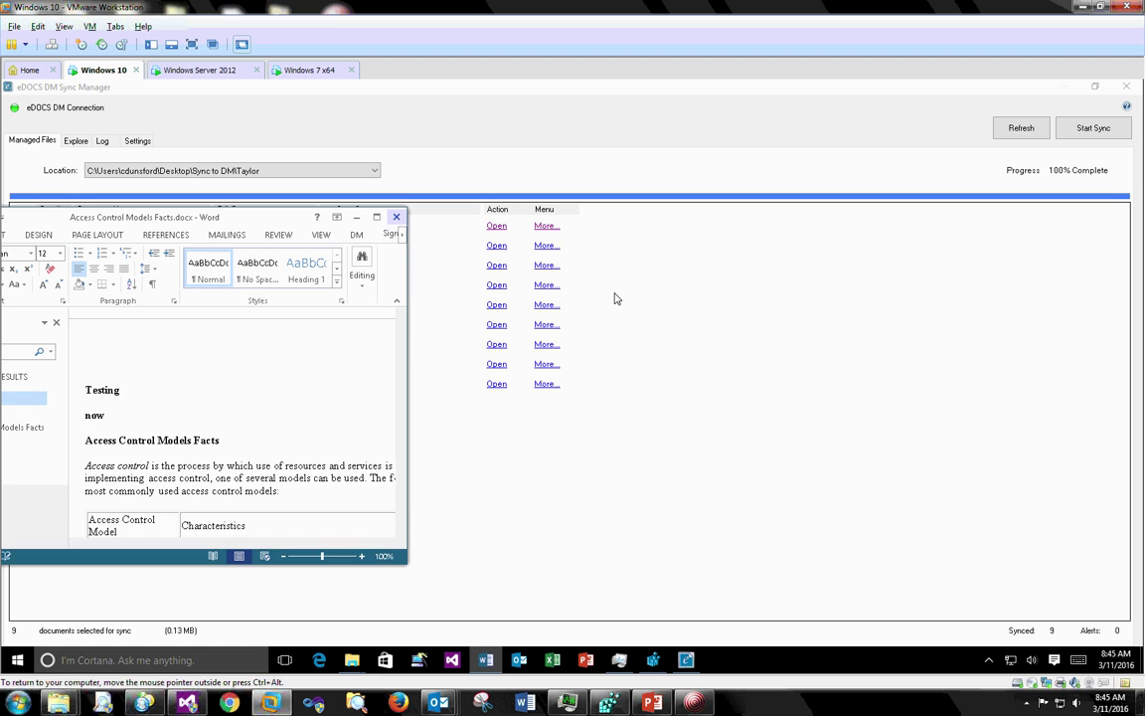
pyautogui.click(615, 298)
# Open the DM version of Access Control Models Facts, append "in DM" to the first line "Testing", then save and close it
pyautogui.click(548, 227)
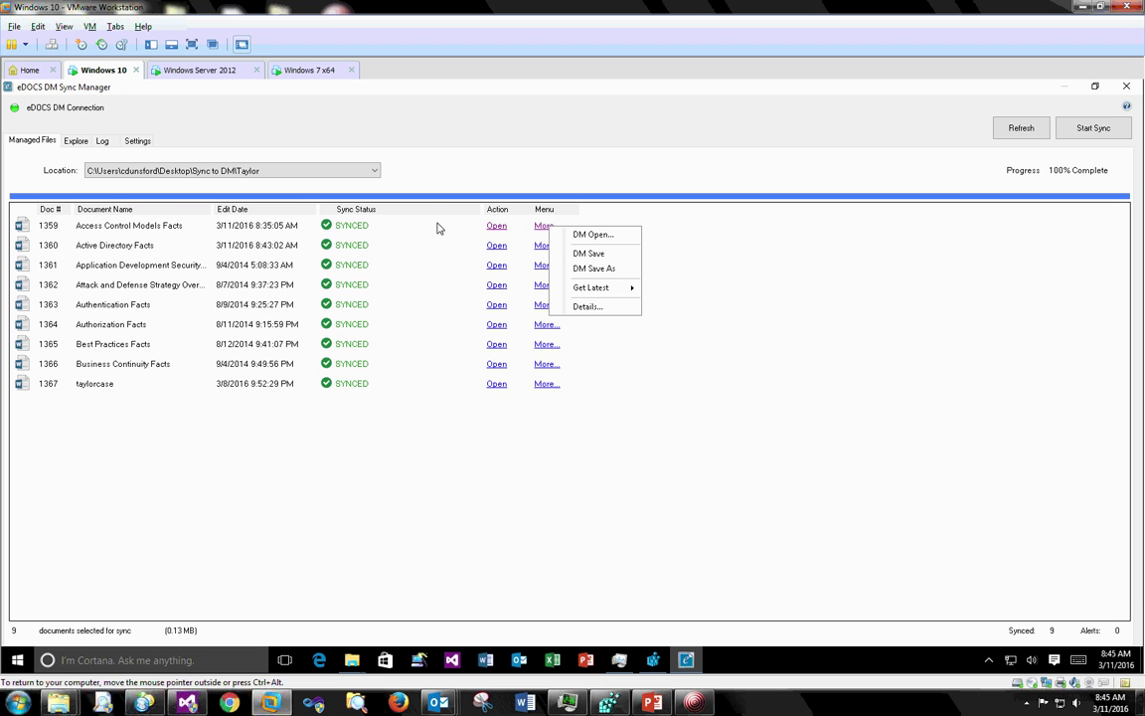
pyautogui.click(761, 262)
pyautogui.click(544, 224)
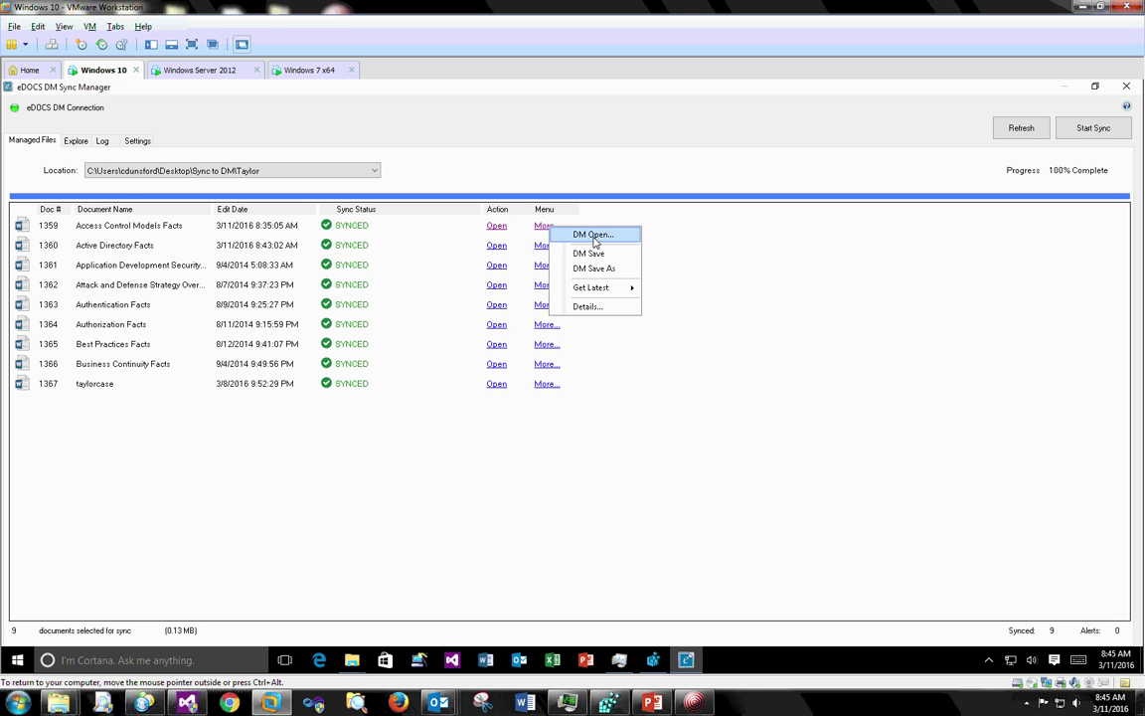
pyautogui.click(594, 234)
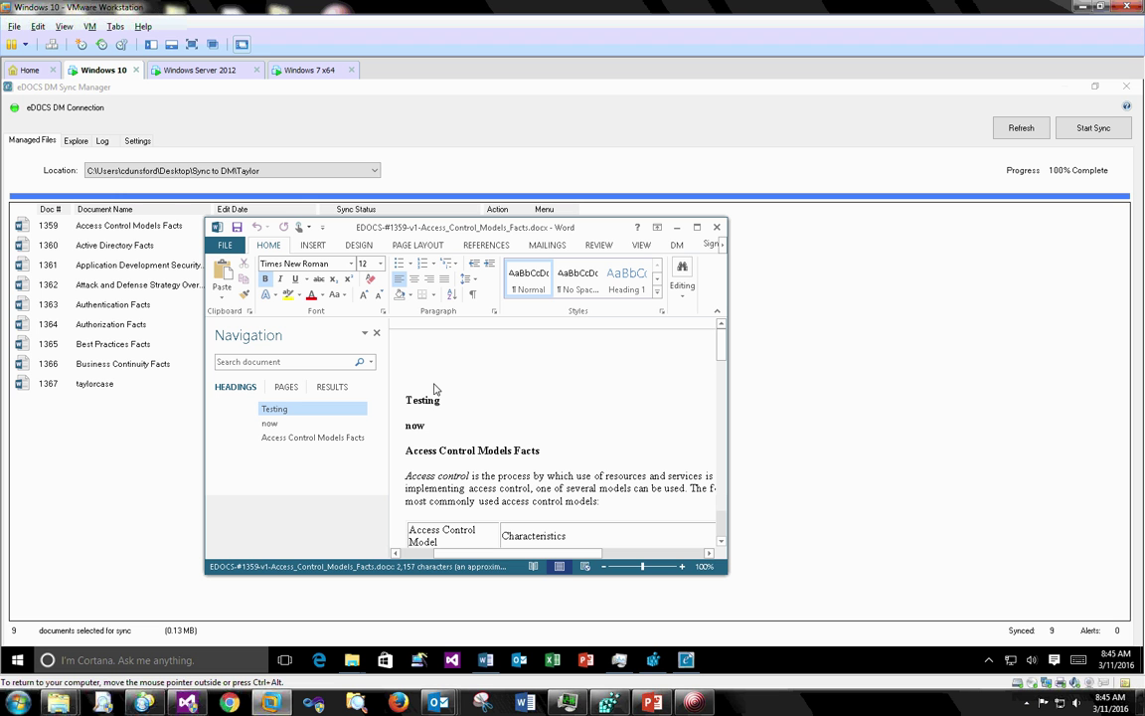
pyautogui.click(445, 402)
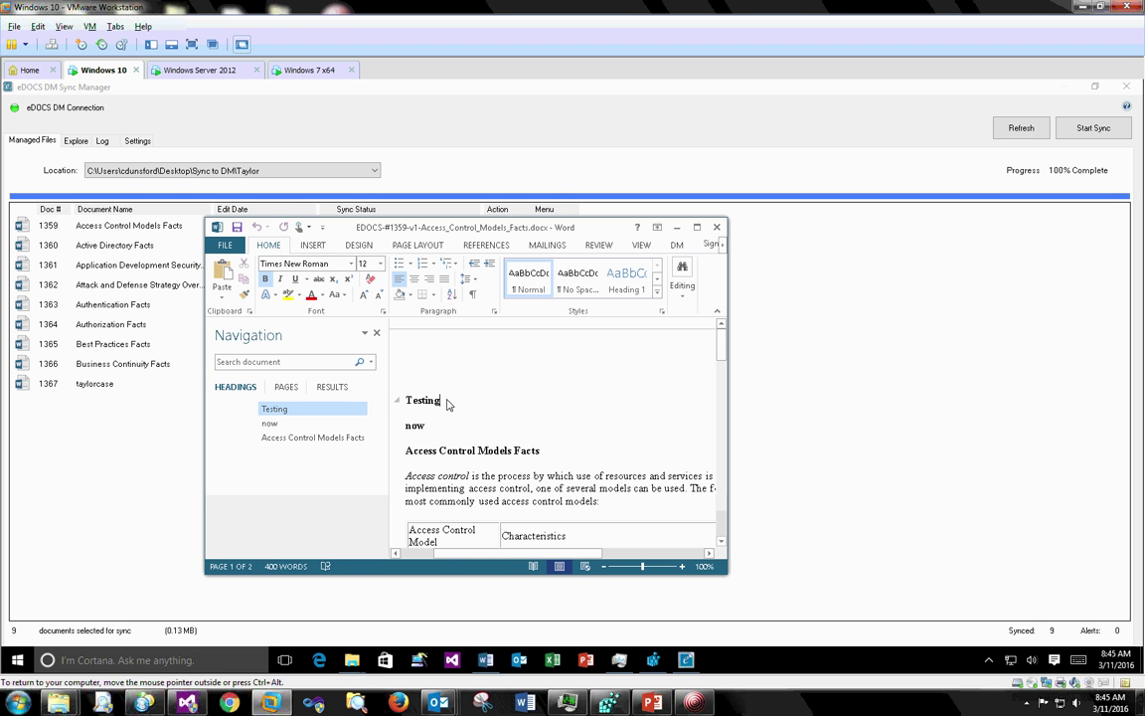
pyautogui.write('fo')
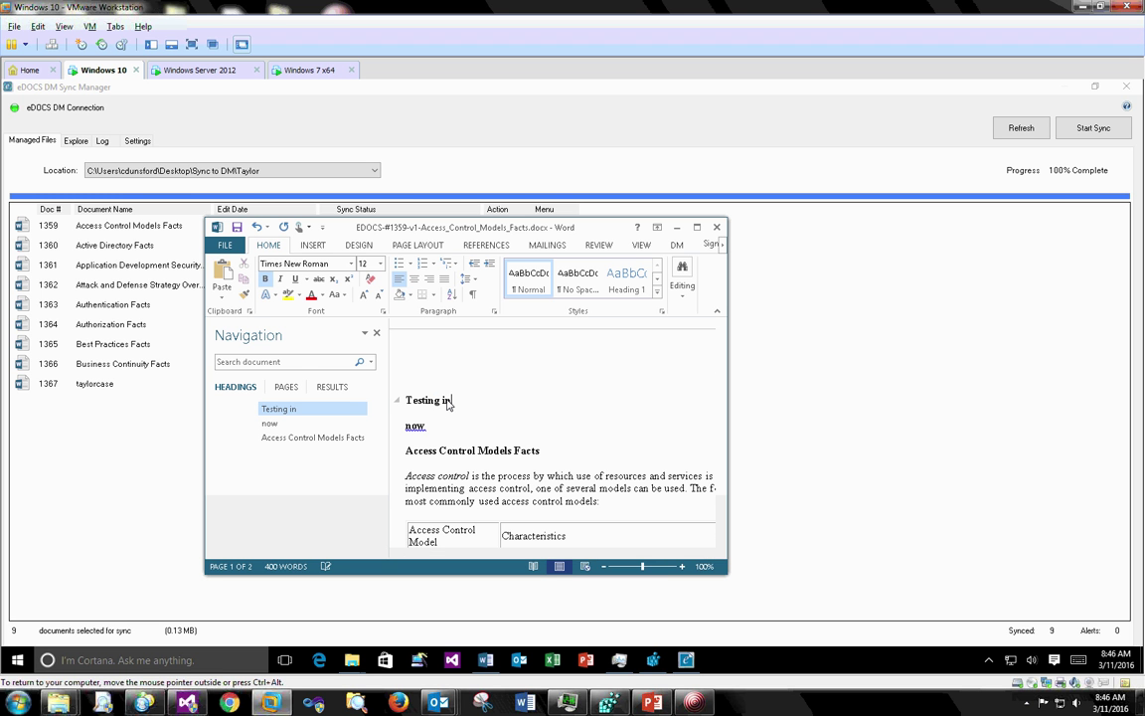
pyautogui.write(' DM')
pyautogui.hotkey('ctrl', 's')
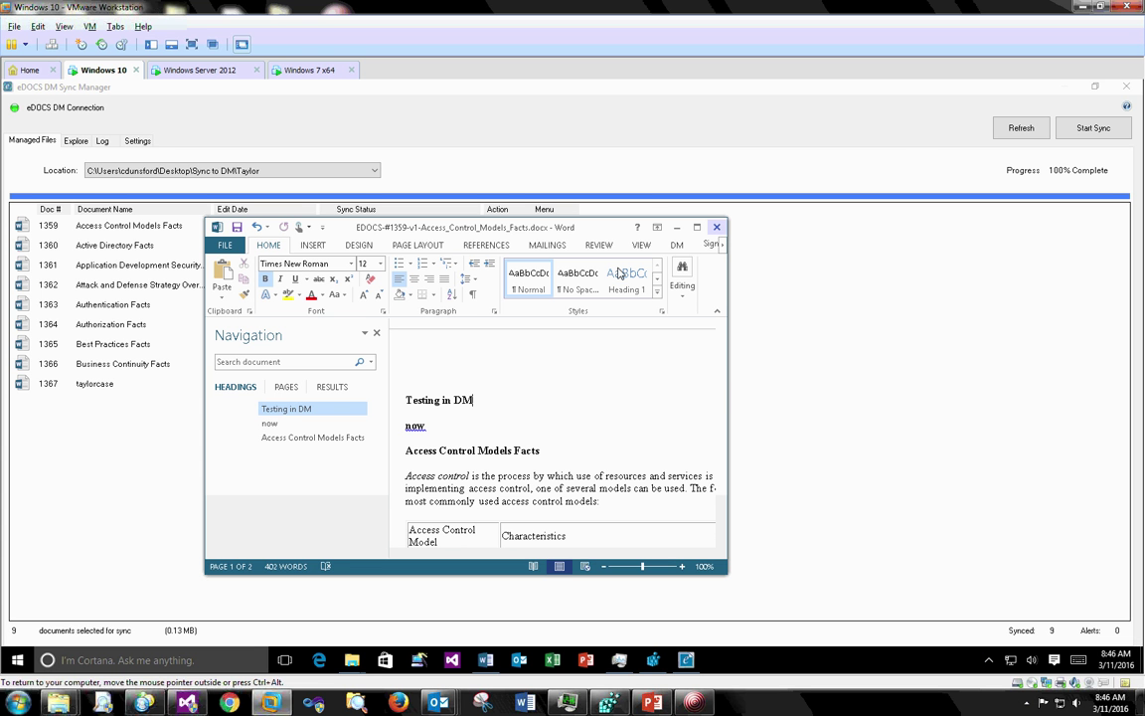
pyautogui.hotkey('alt', 'F4')
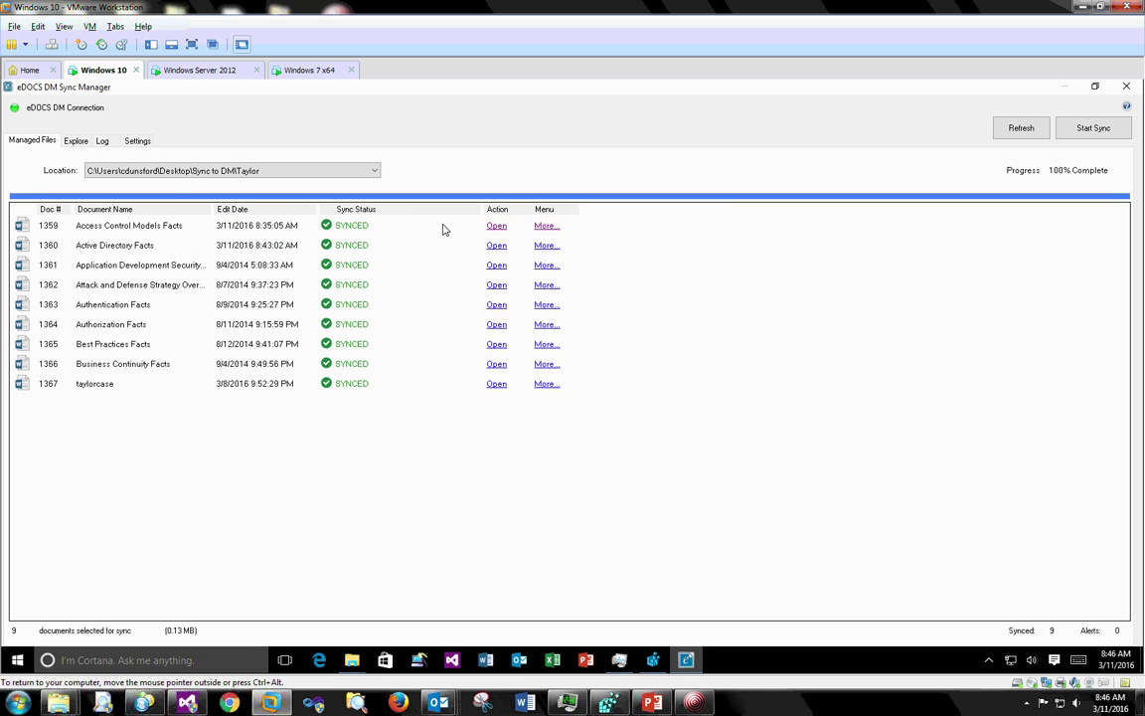
# Append "(local copy" to the first line of the local Access Control Models Facts, close it, and refresh the managed files
pyautogui.click(495, 226)
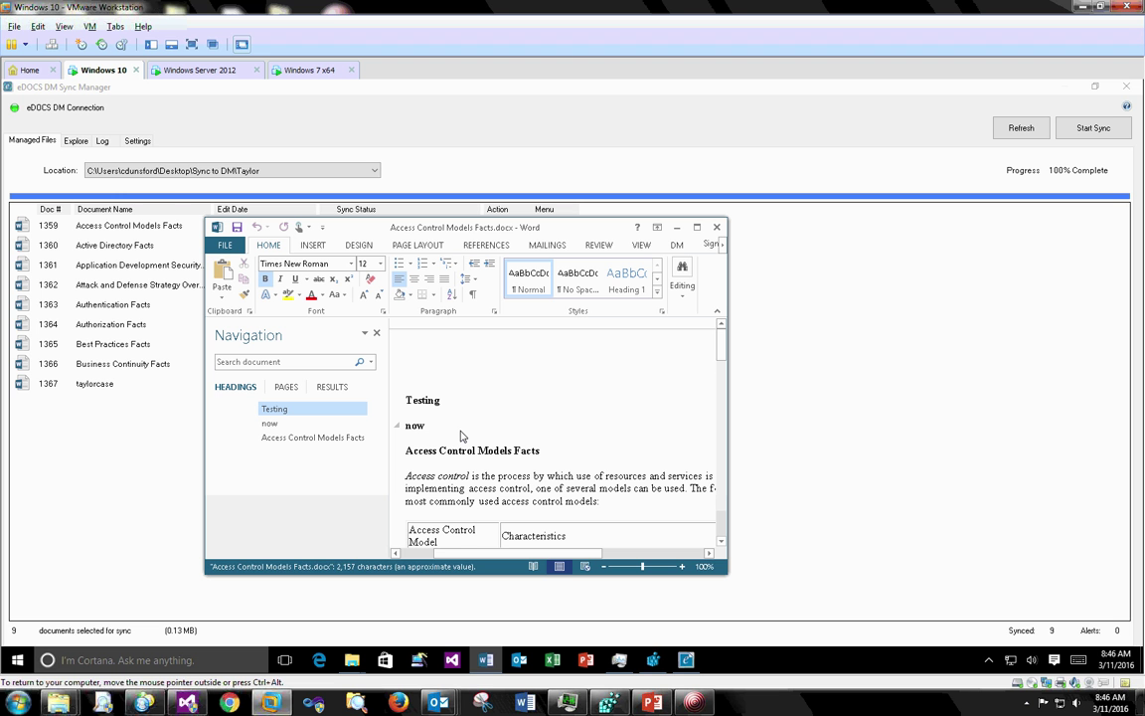
pyautogui.click(468, 409)
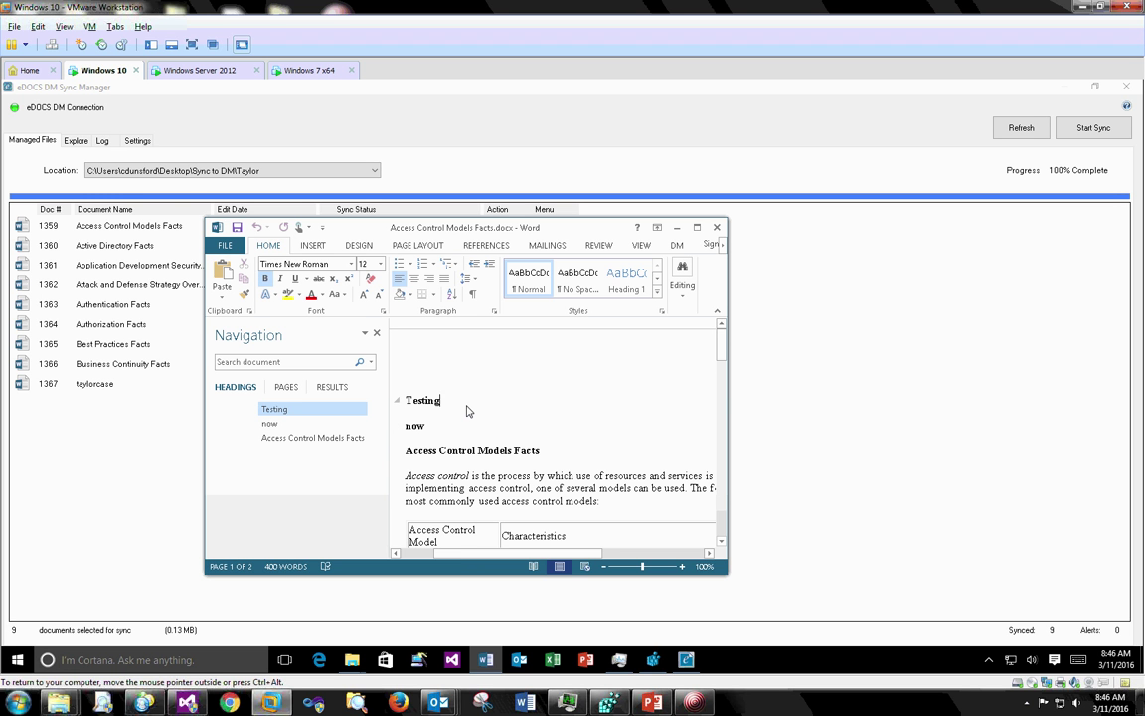
pyautogui.write('(local c')
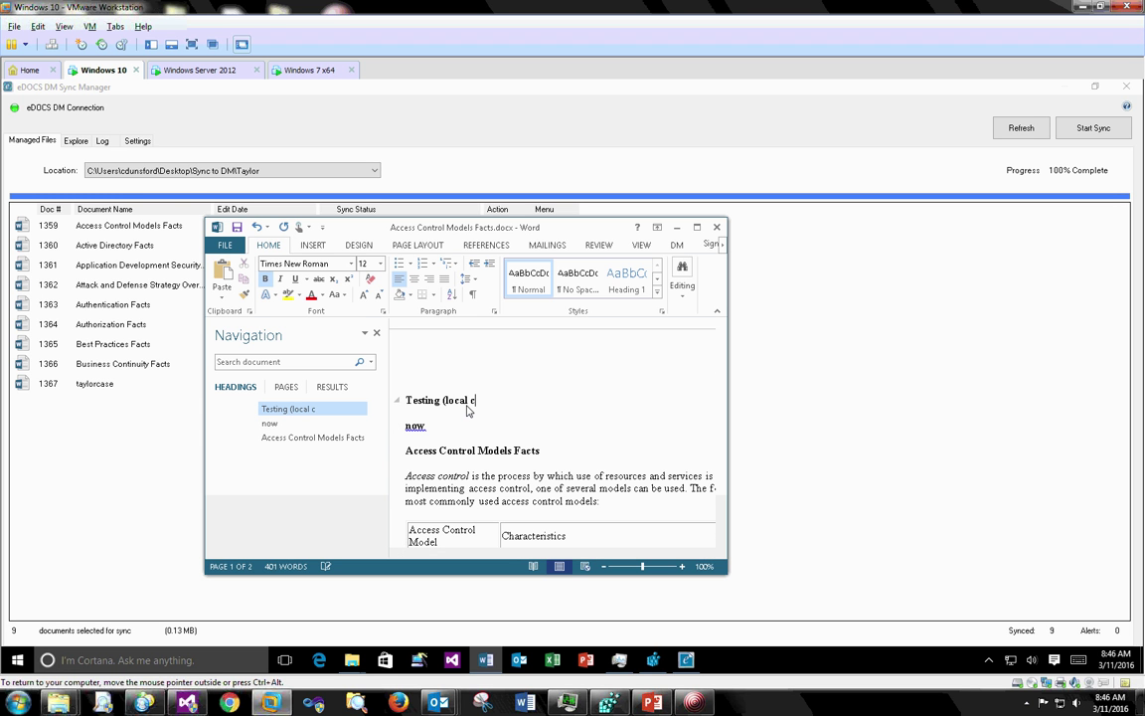
pyautogui.write('opy')
pyautogui.click(716, 229)
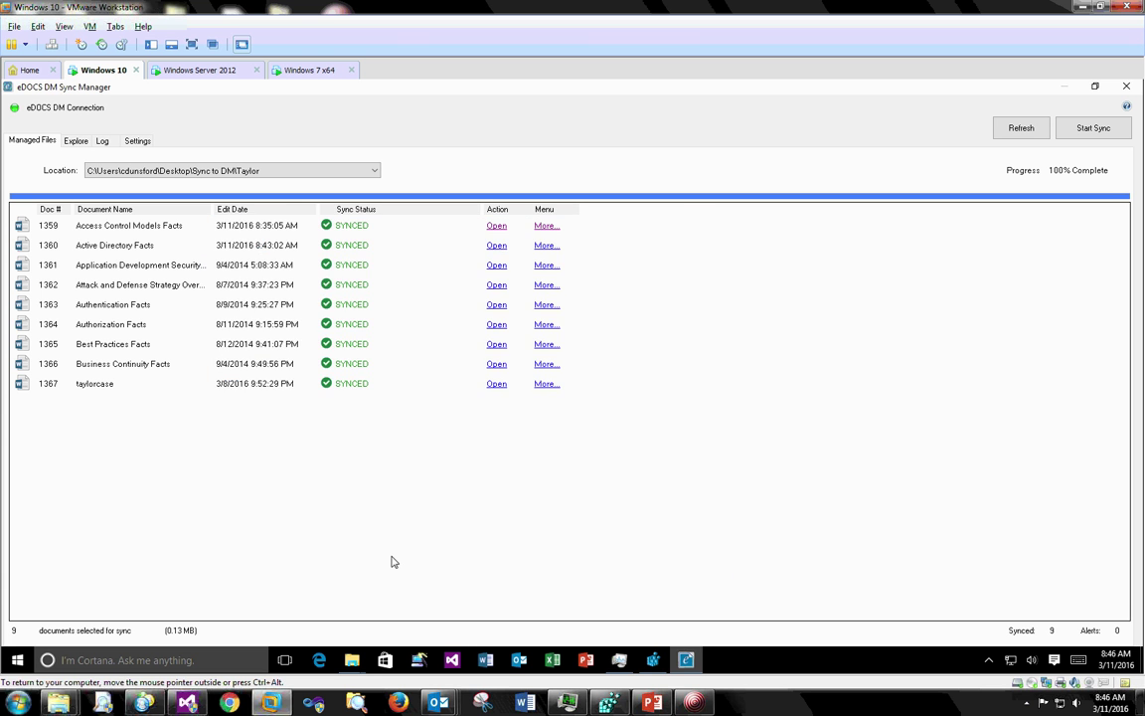
pyautogui.click(1002, 128)
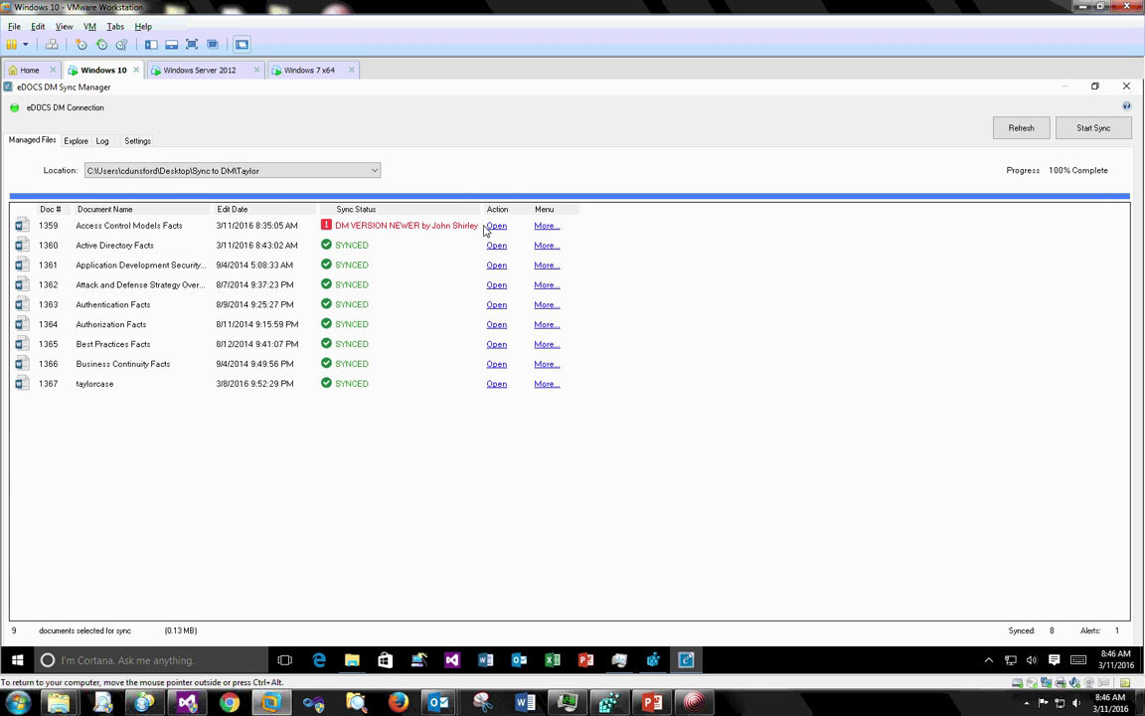
# Save the local Access Control Models Facts to DM as a new version
pyautogui.click(545, 227)
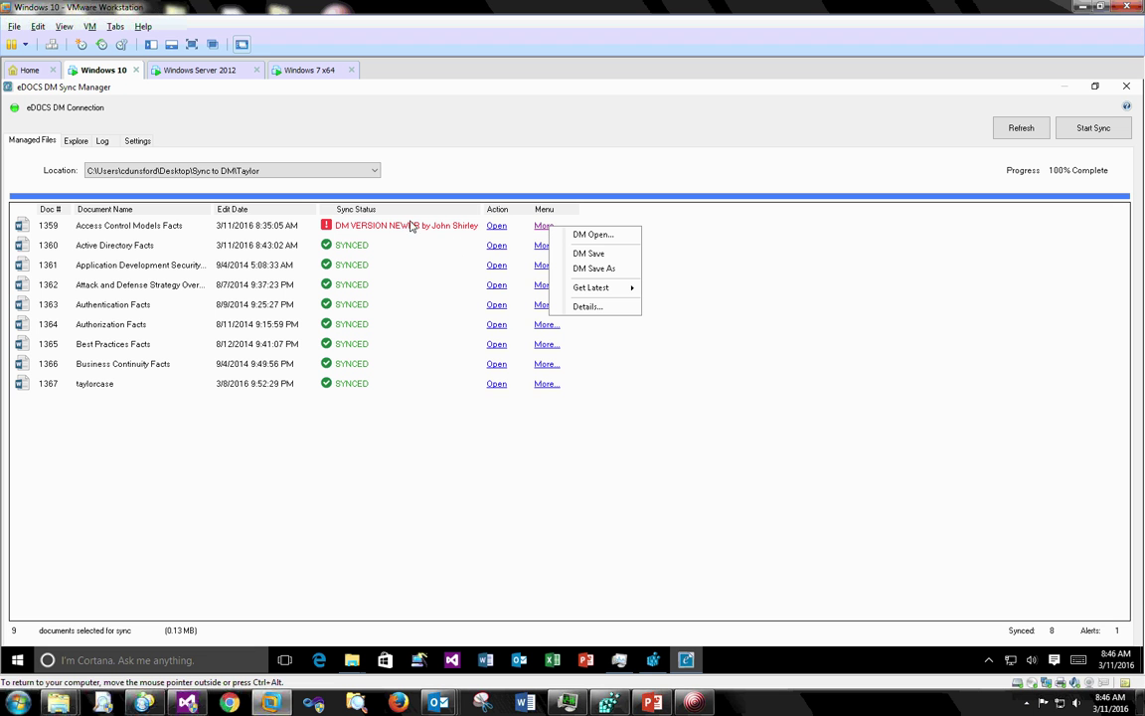
pyautogui.click(597, 268)
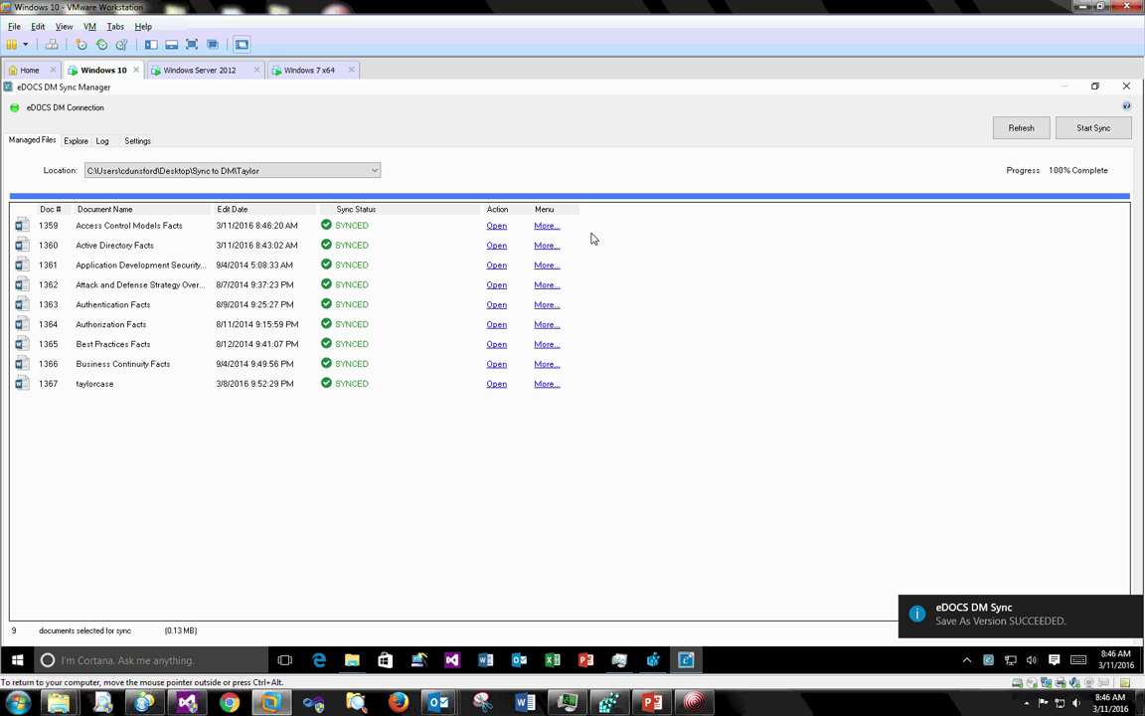
pyautogui.click(553, 247)
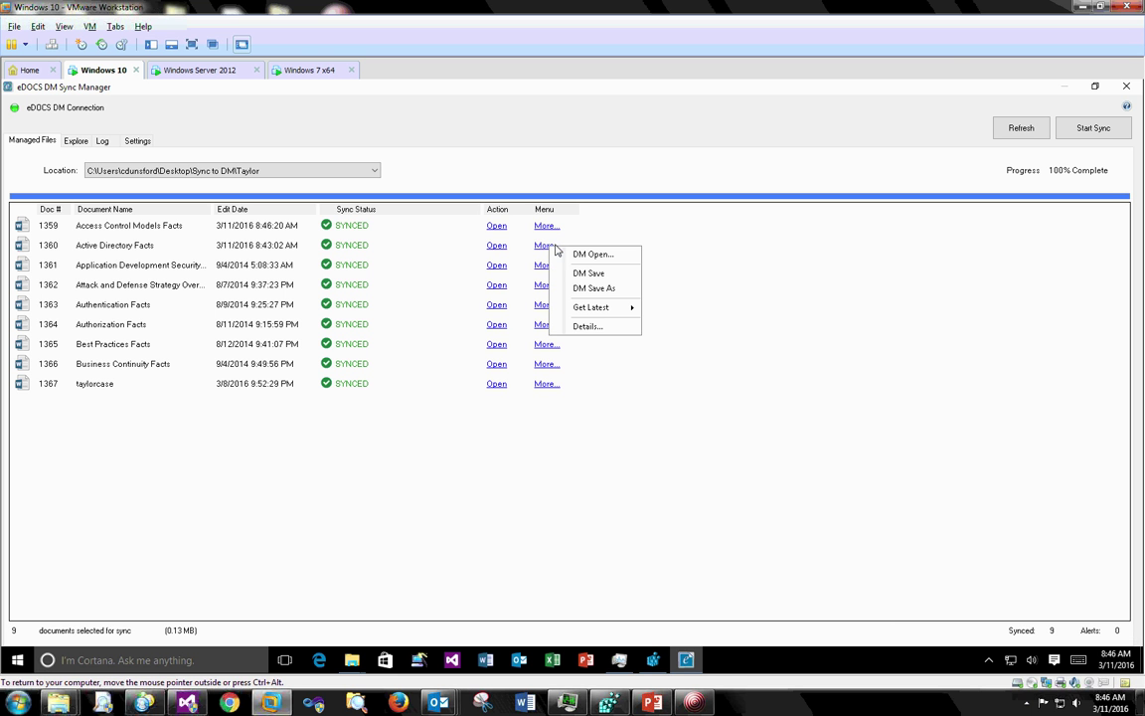
pyautogui.click(587, 254)
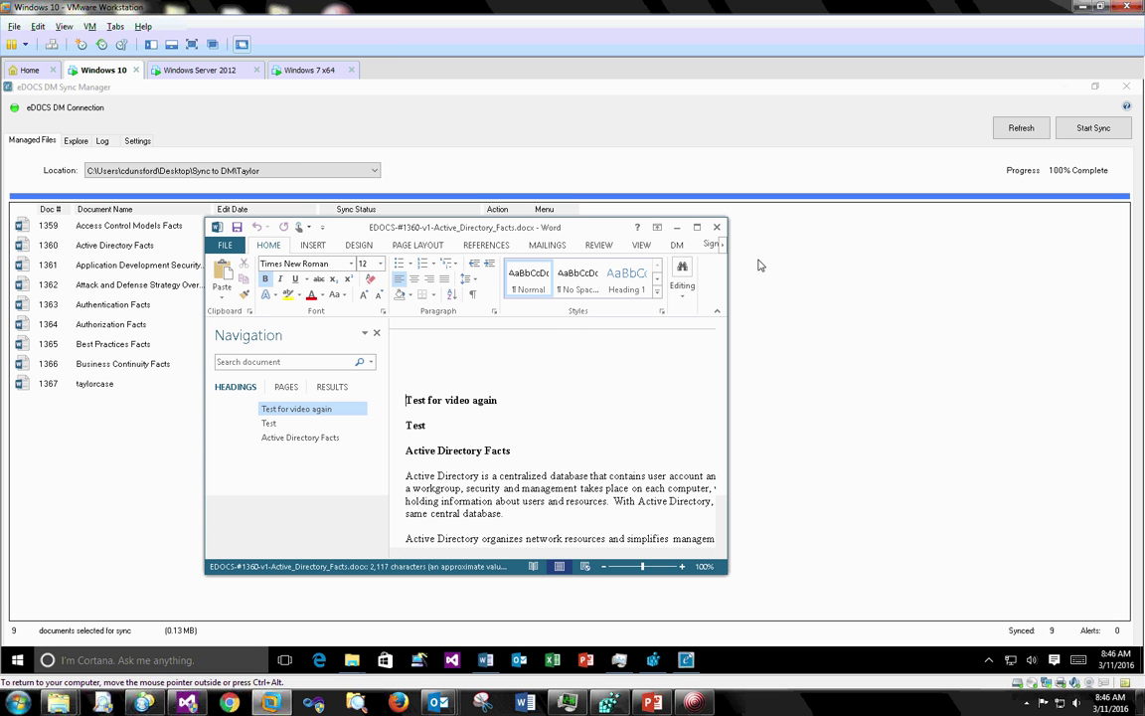
pyautogui.click(717, 228)
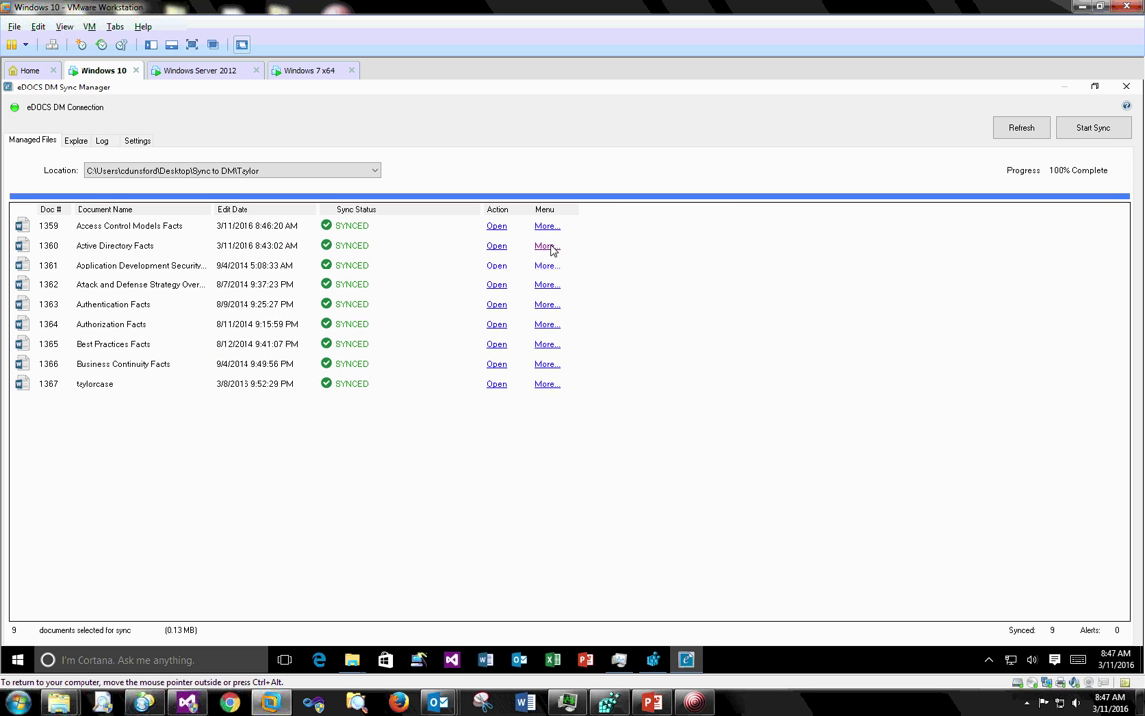
# Open version 2 of Access Control Models Facts from DM, compare it with the local copy, and close both
pyautogui.click(547, 246)
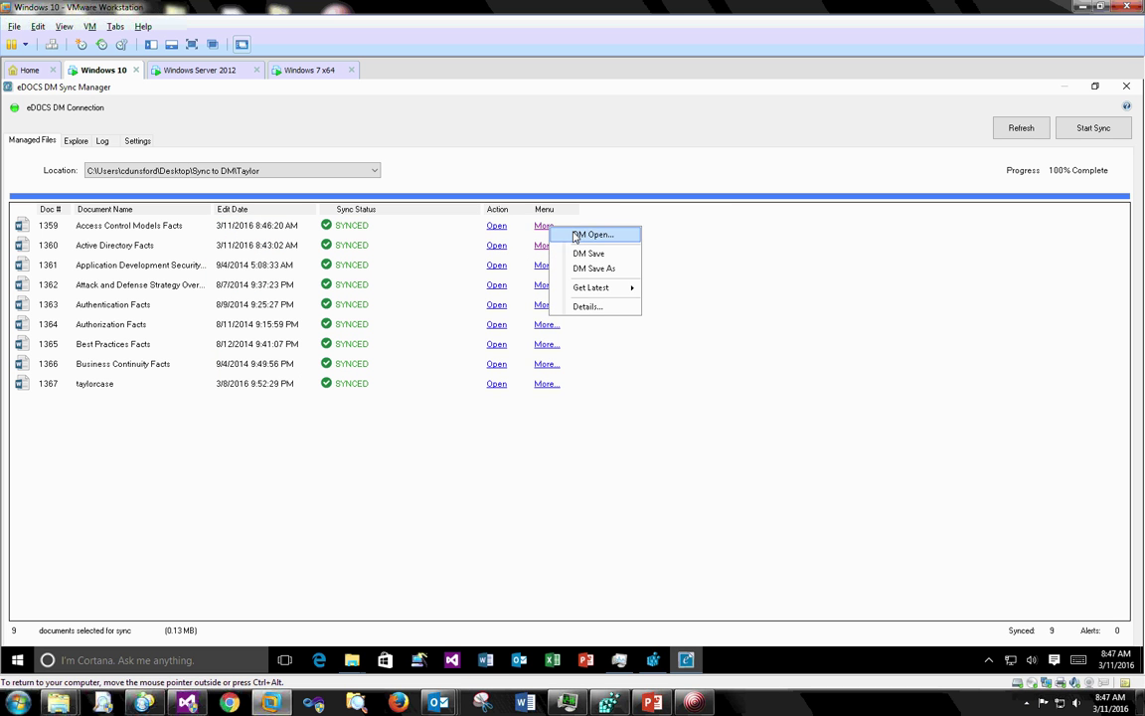
pyautogui.click(588, 254)
pyautogui.moveTo(472, 256); pyautogui.dragTo(651, 226)
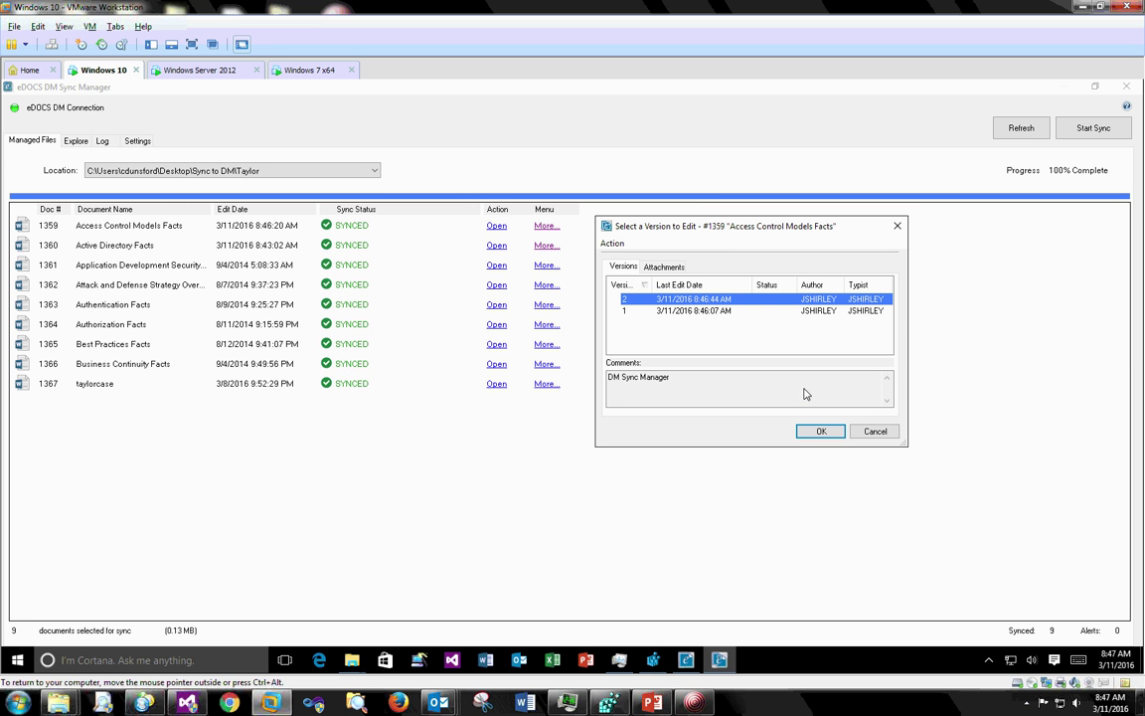
pyautogui.click(817, 431)
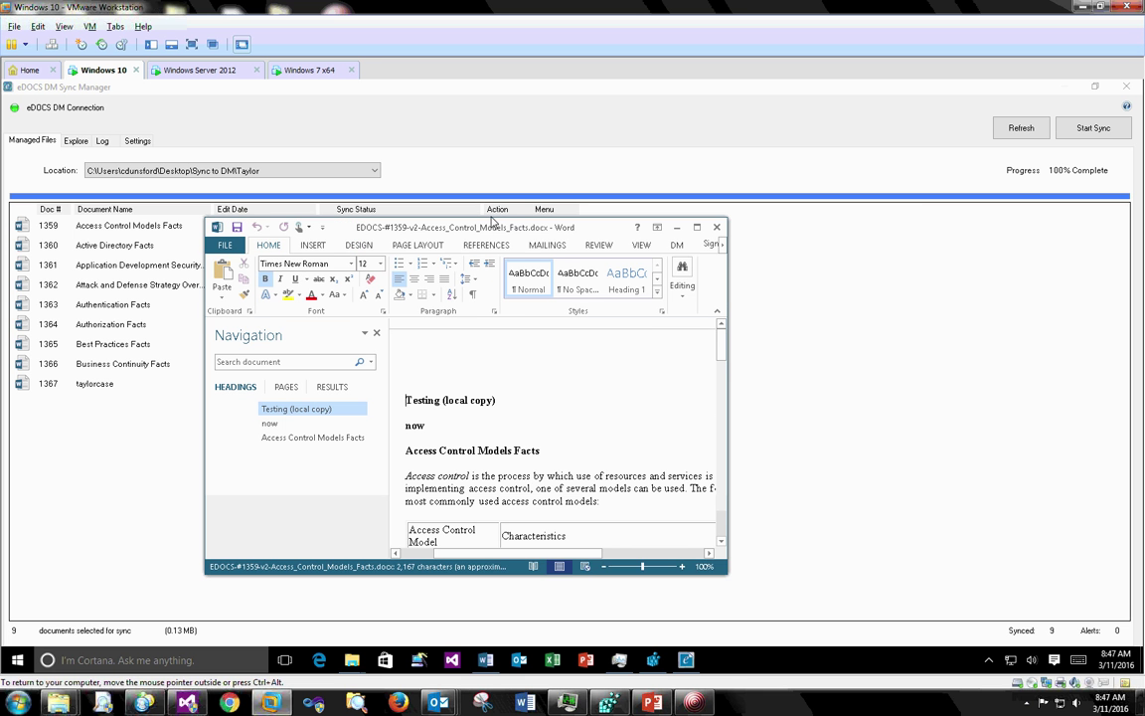
pyautogui.moveTo(491, 230); pyautogui.dragTo(916, 229)
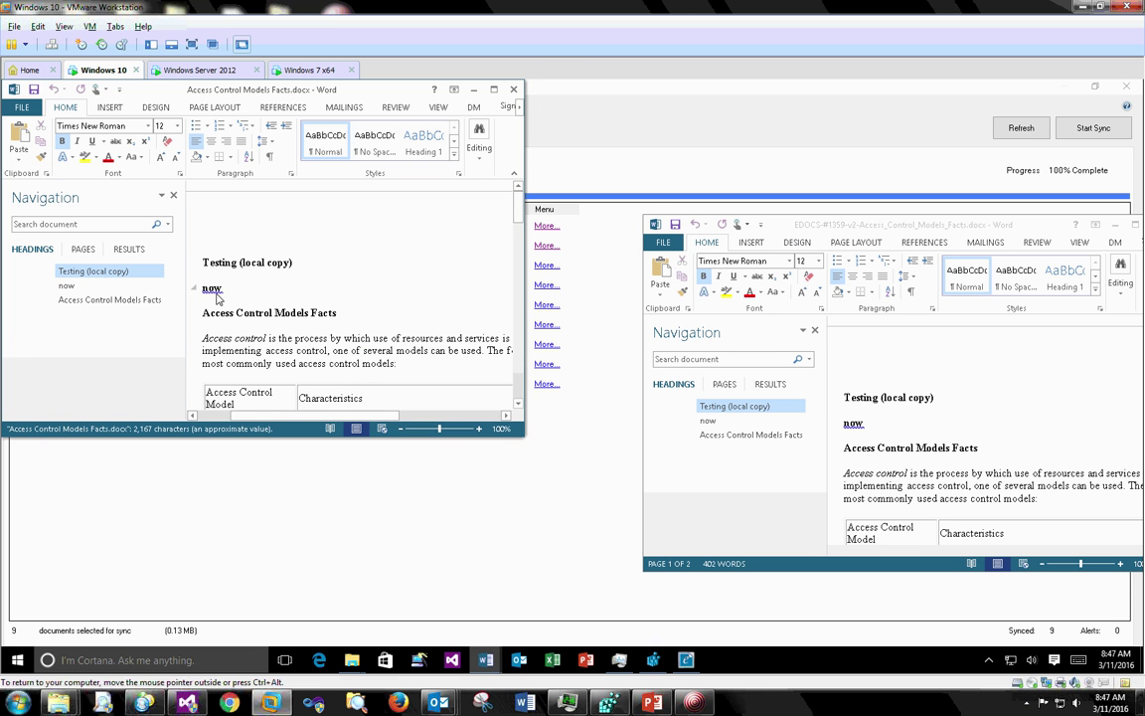
pyautogui.click(513, 90)
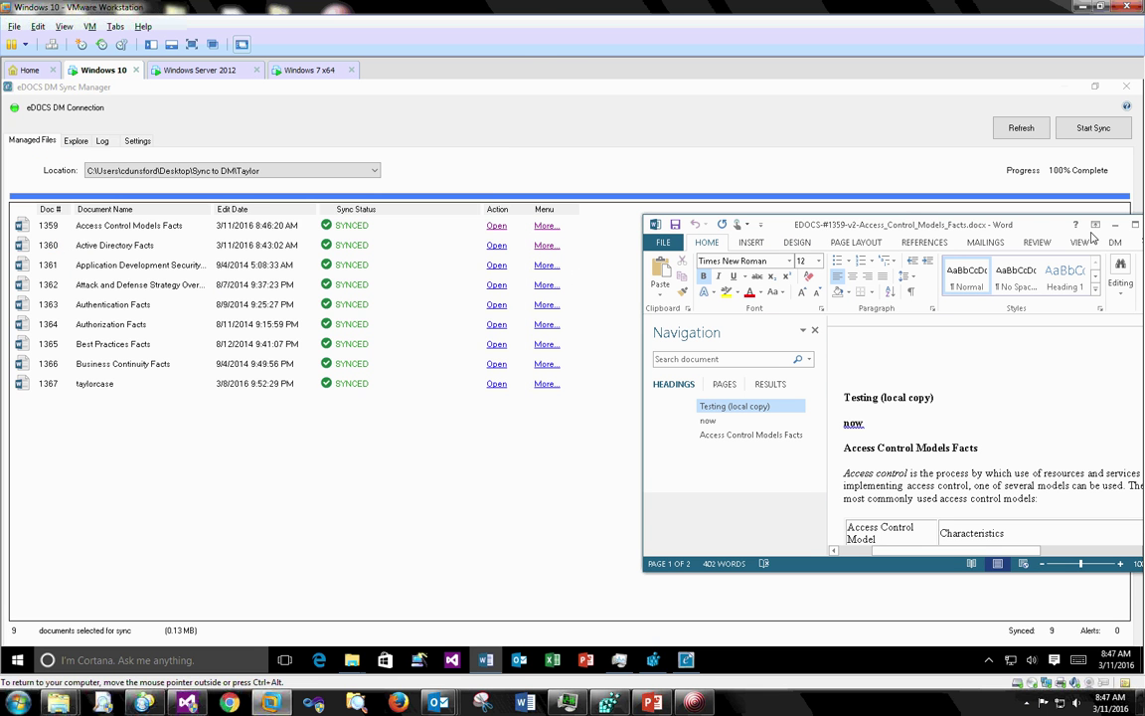
pyautogui.moveTo(924, 225); pyautogui.dragTo(725, 222)
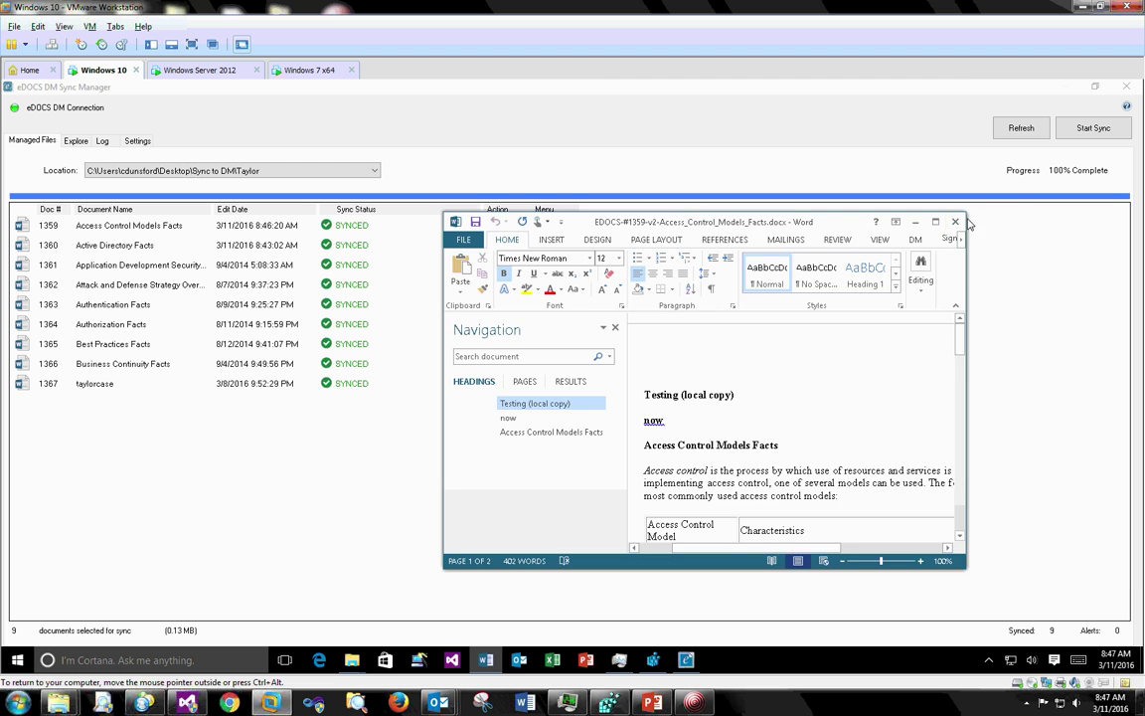
pyautogui.click(955, 221)
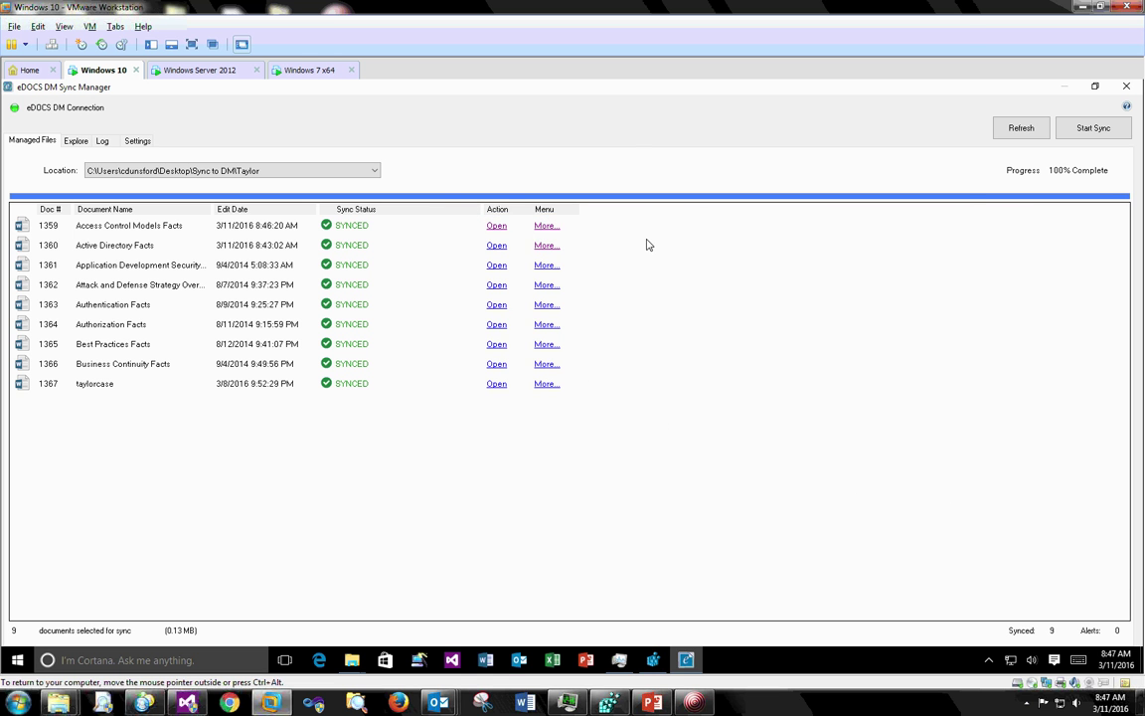
# Open version 1 of Access Control Models Facts from DM beside the local copy, compare their first lines, and close both
pyautogui.click(548, 225)
pyautogui.click(577, 235)
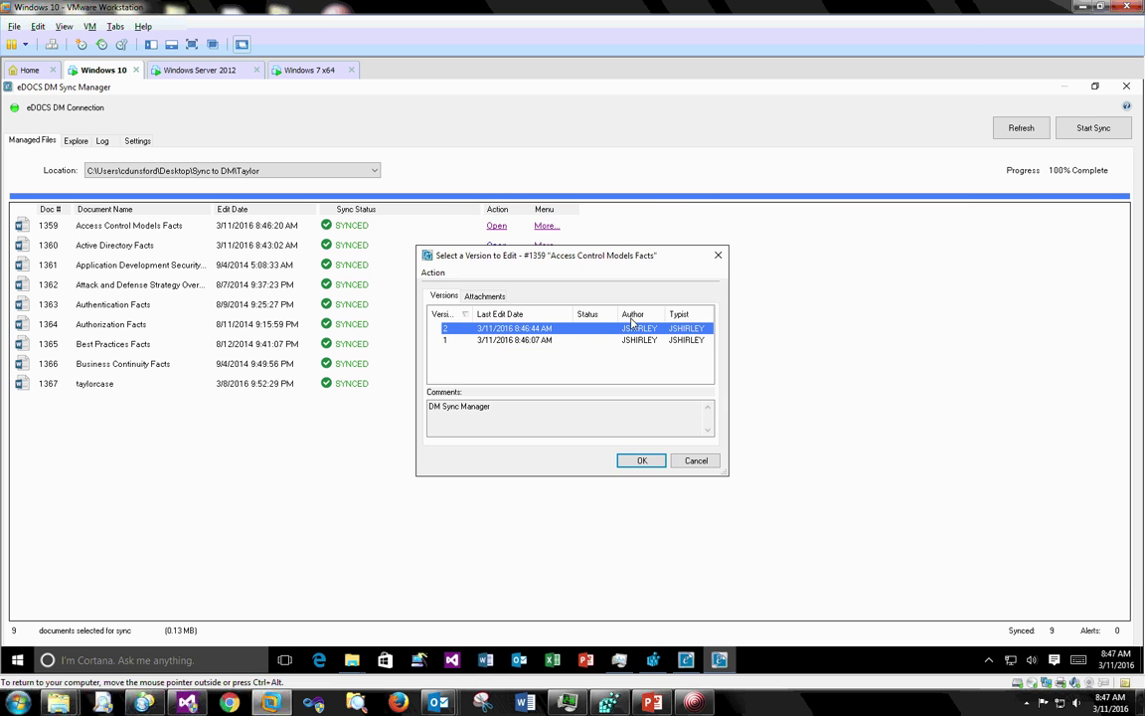
pyautogui.click(550, 340)
pyautogui.click(642, 460)
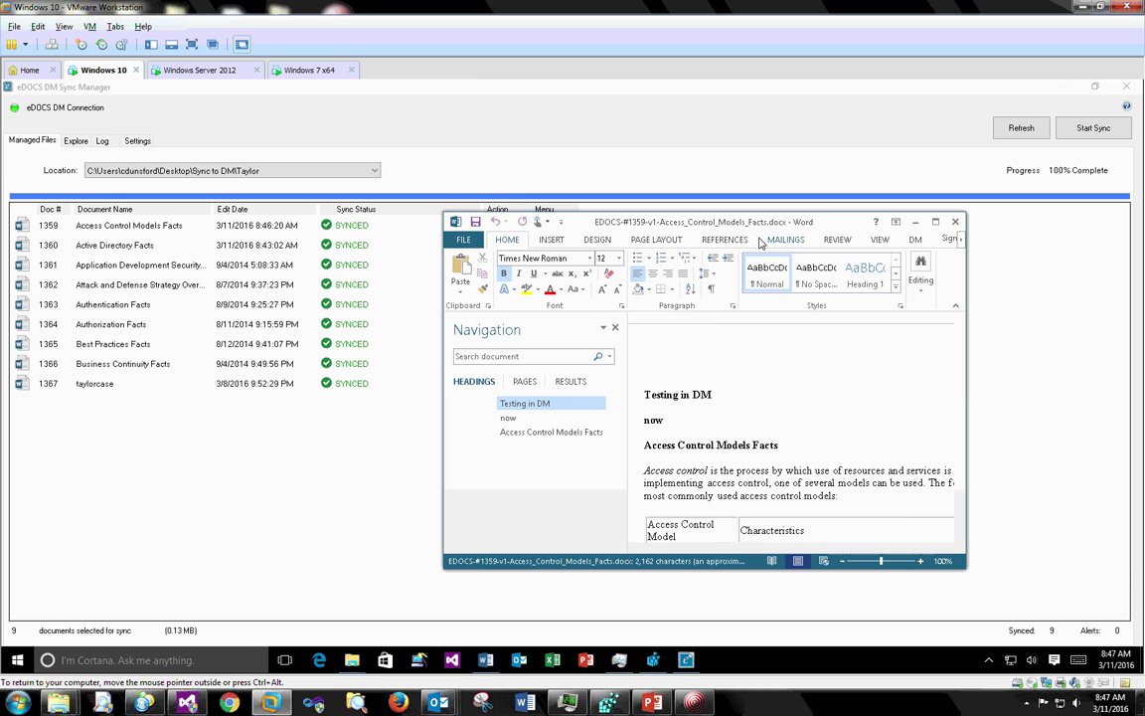
pyautogui.moveTo(794, 223); pyautogui.dragTo(1053, 192)
pyautogui.click(515, 237)
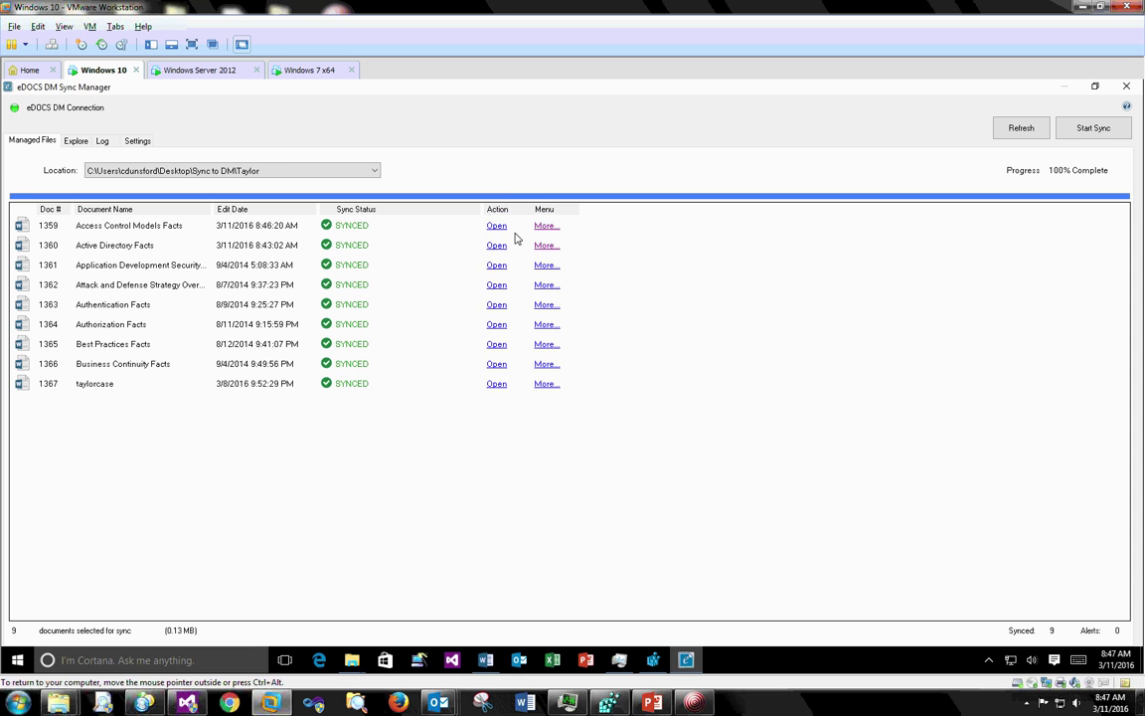
pyautogui.click(496, 225)
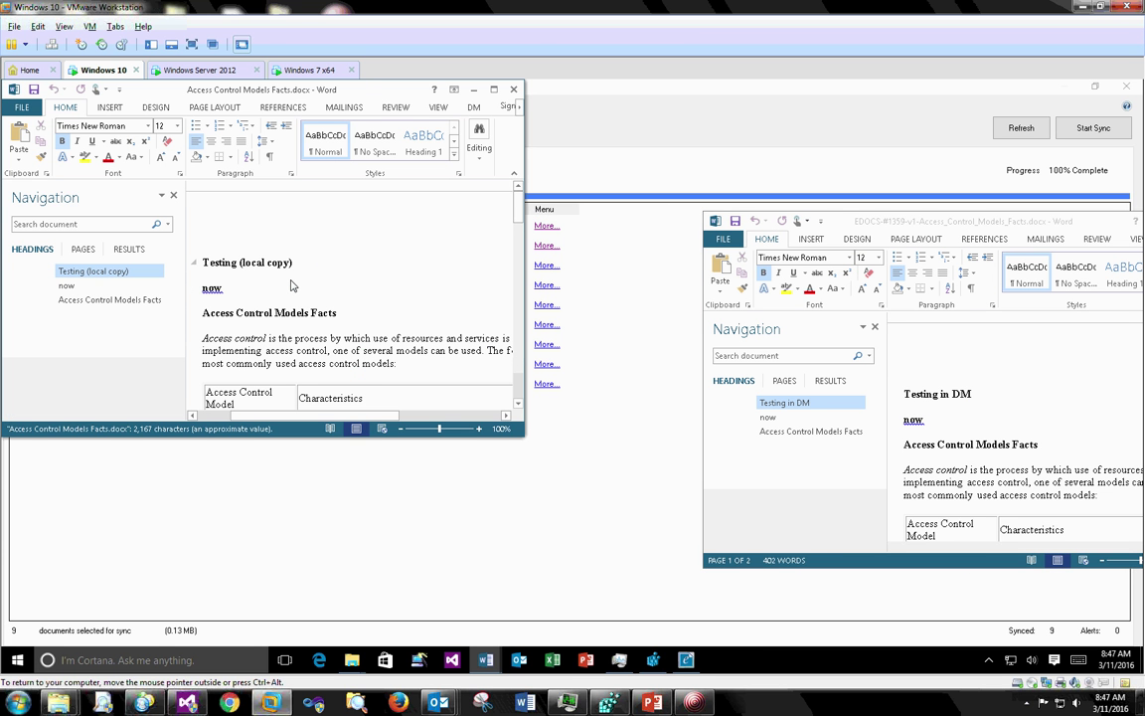
pyautogui.click(513, 89)
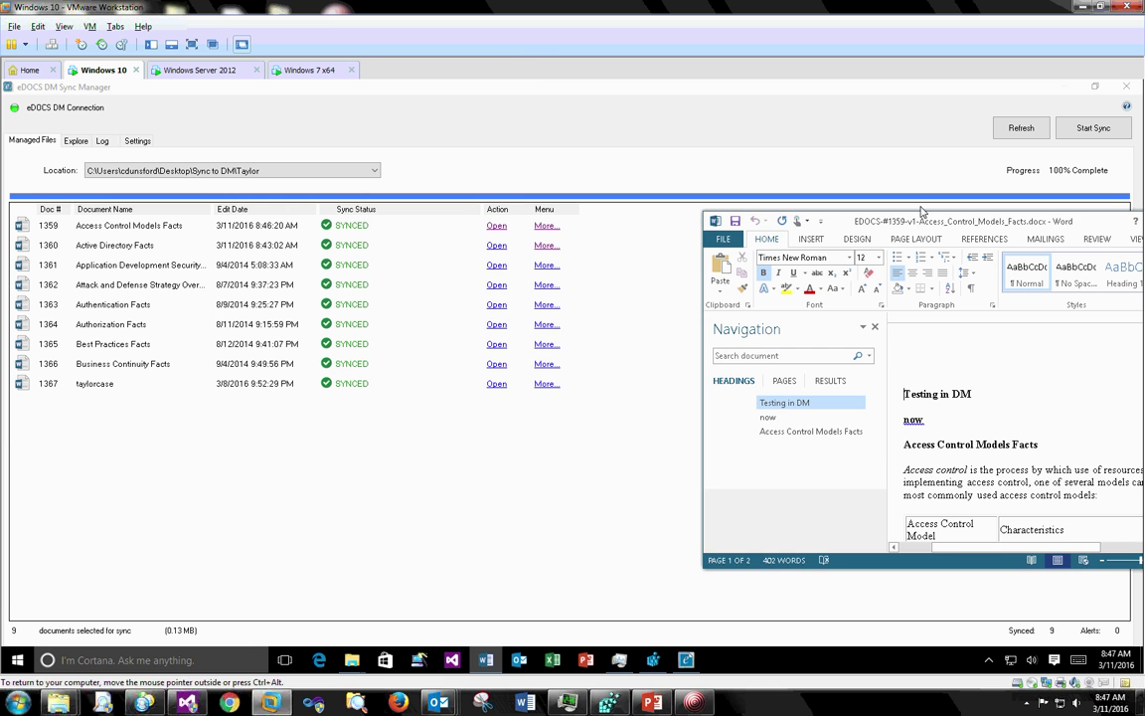
pyautogui.moveTo(921, 212); pyautogui.dragTo(704, 188)
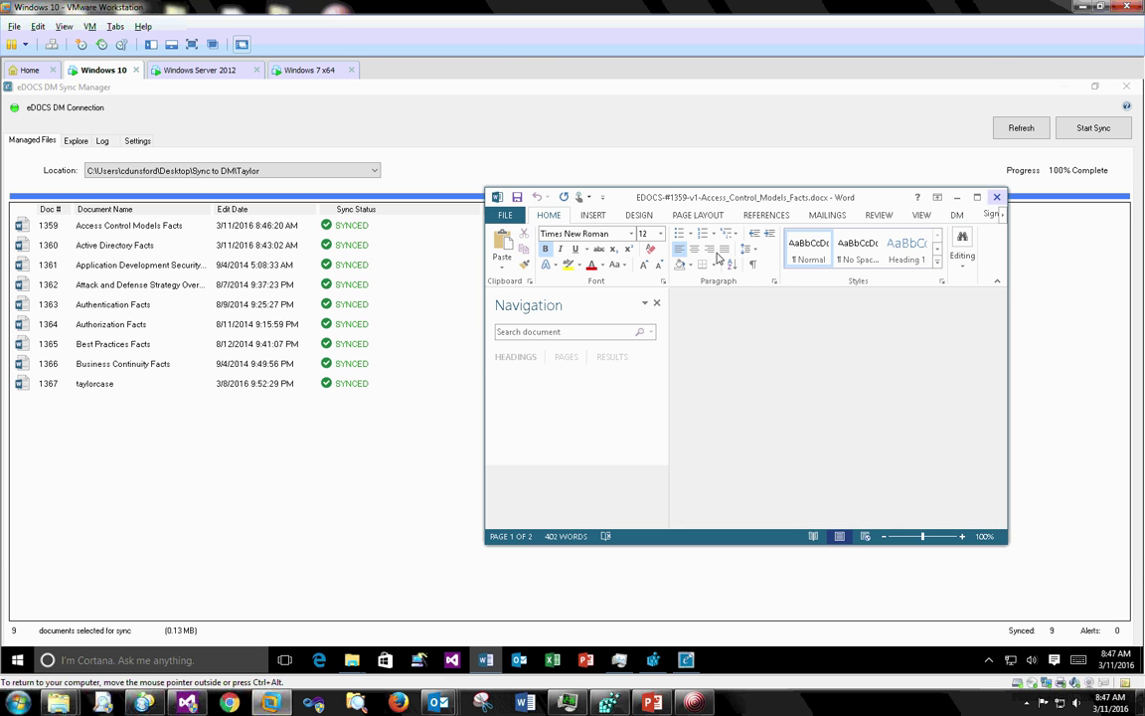
pyautogui.click(647, 235)
# Examine the Get Latest options, Revision and Version, offered for Access Control Models Facts
pyautogui.click(546, 227)
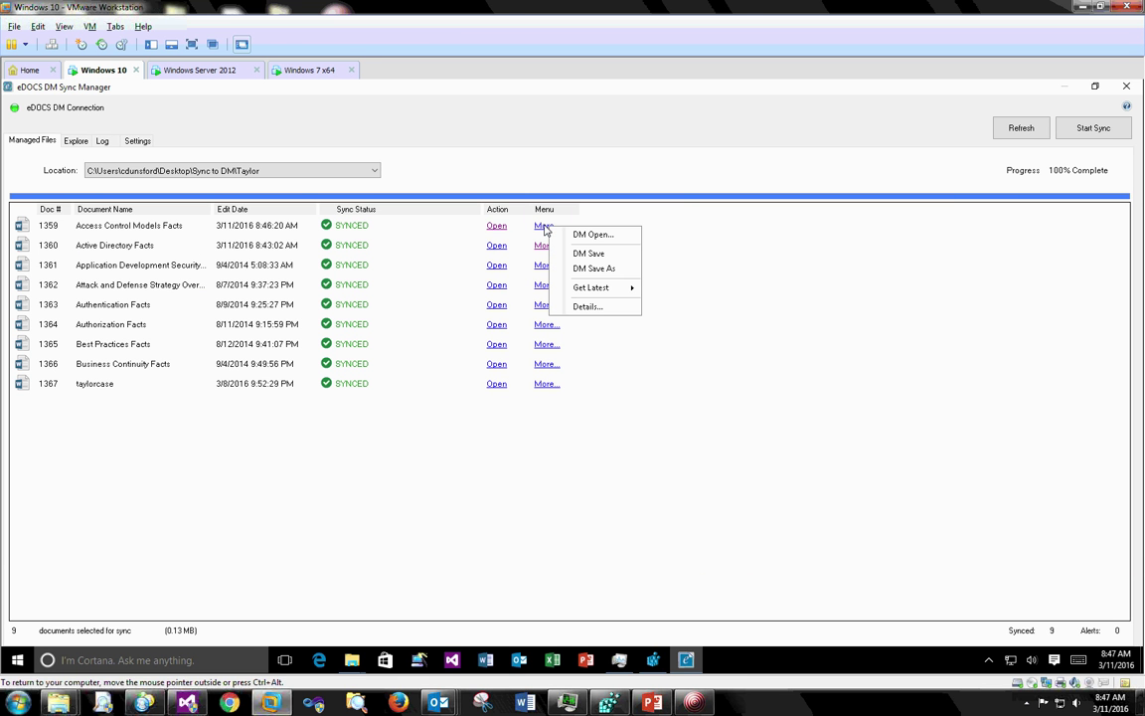
pyautogui.moveTo(608, 290)
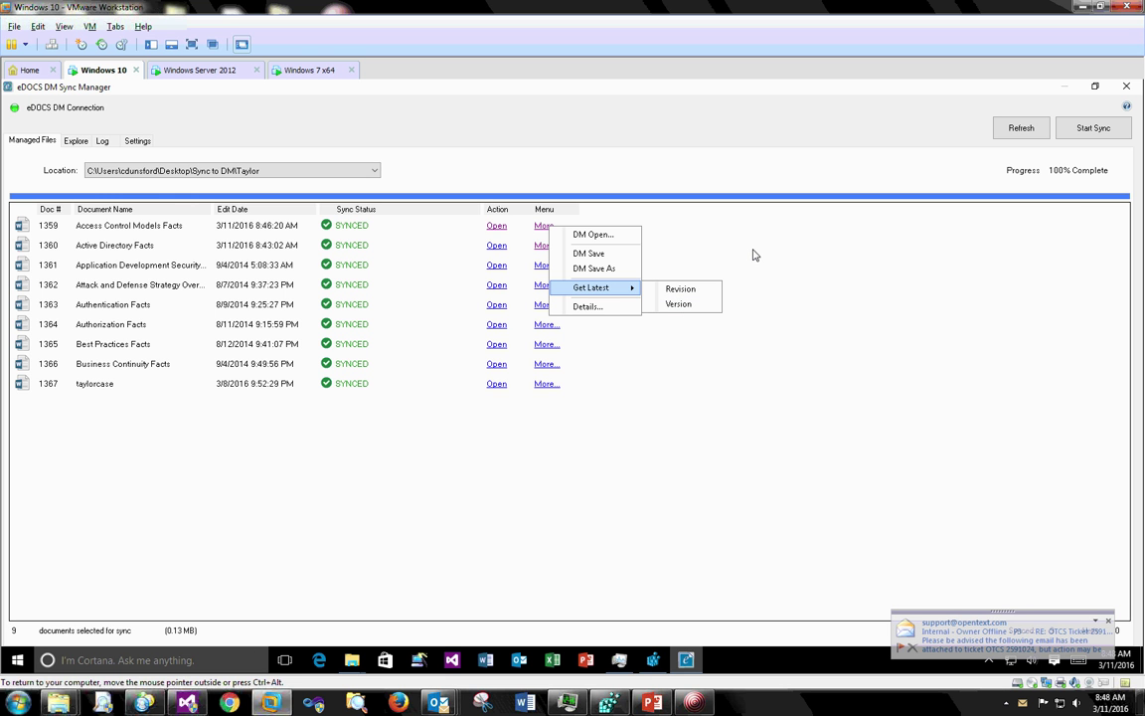
pyautogui.click(621, 261)
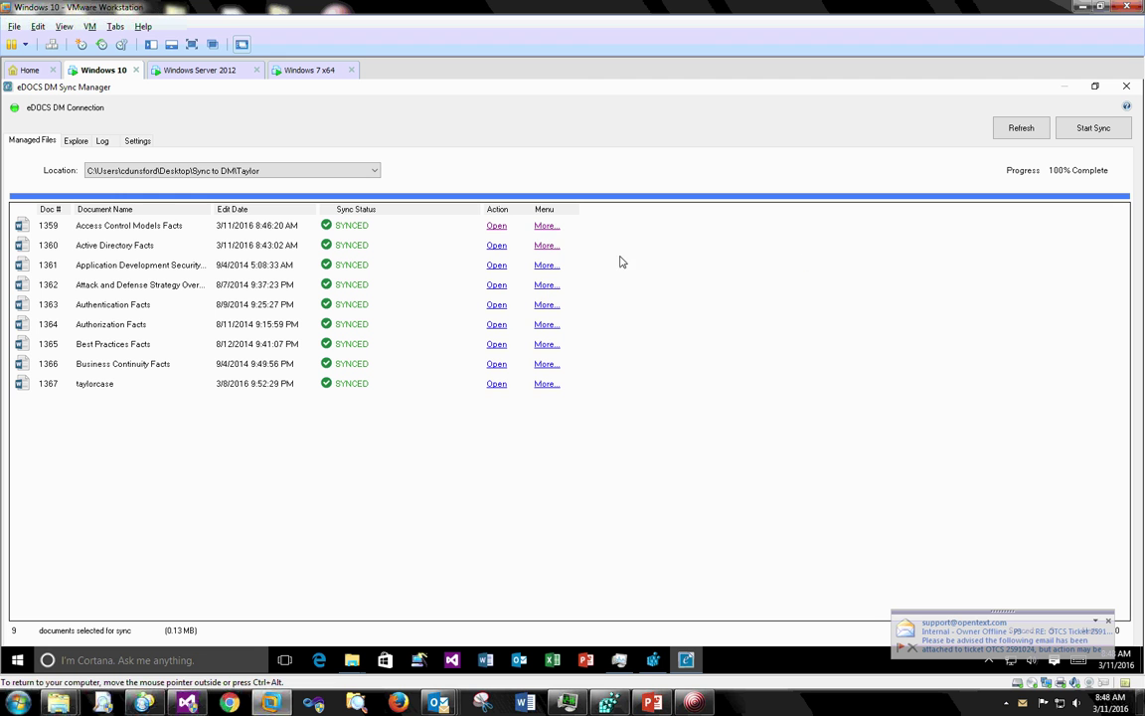
# Open version 2 of Access Control Models Facts from DM and replace its first line with "version 3"
pyautogui.click(547, 226)
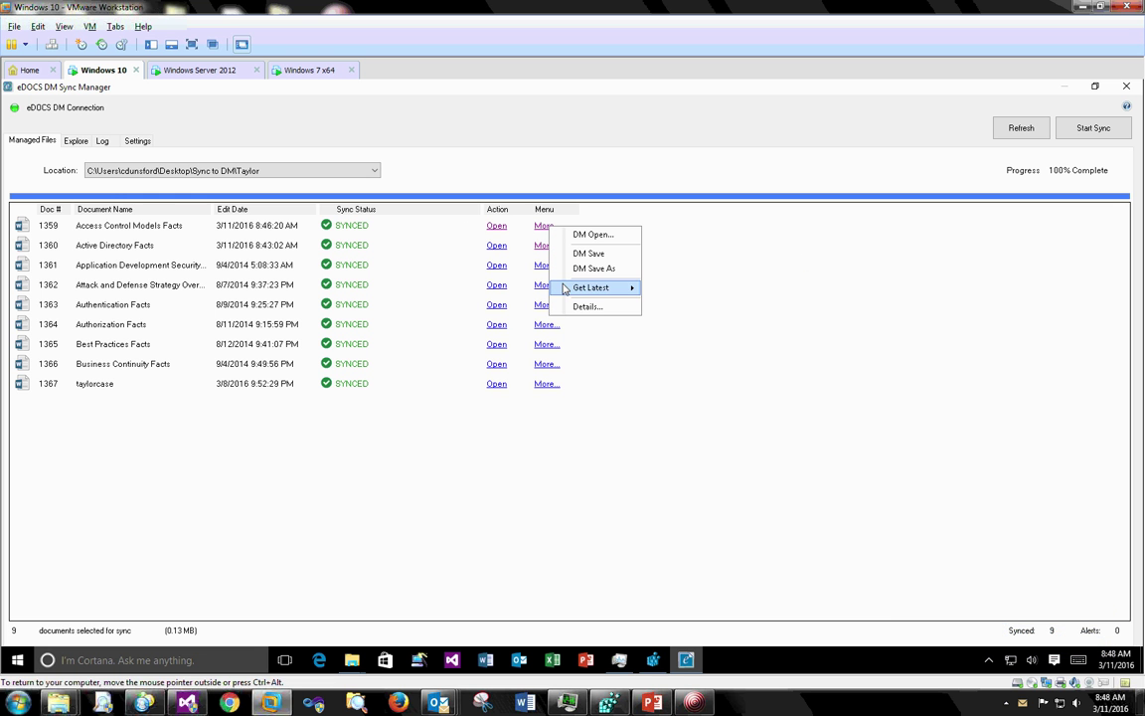
pyautogui.moveTo(583, 286)
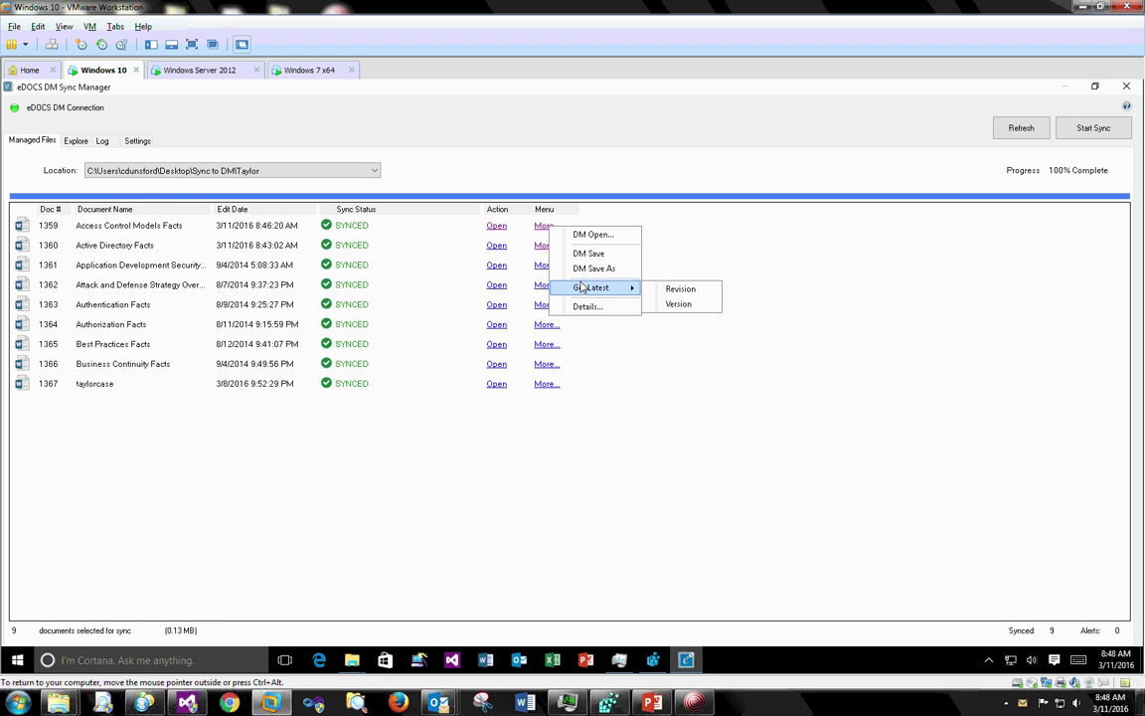
pyautogui.click(616, 239)
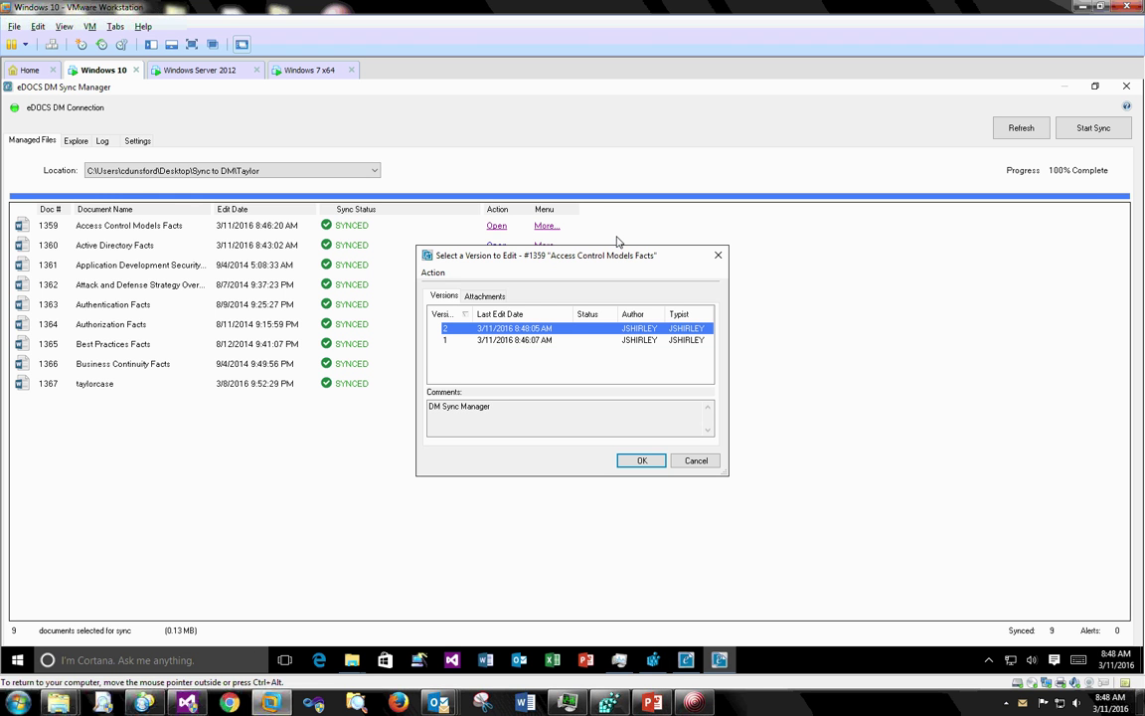
pyautogui.click(656, 460)
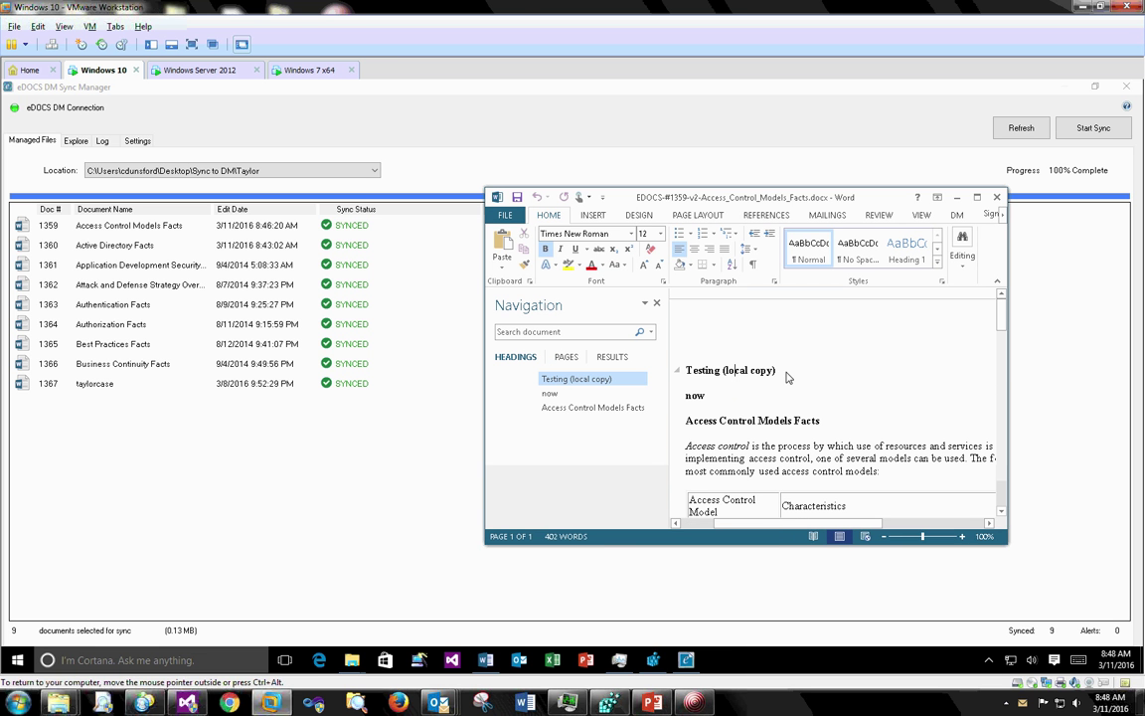
pyautogui.moveTo(785, 377); pyautogui.dragTo(709, 373)
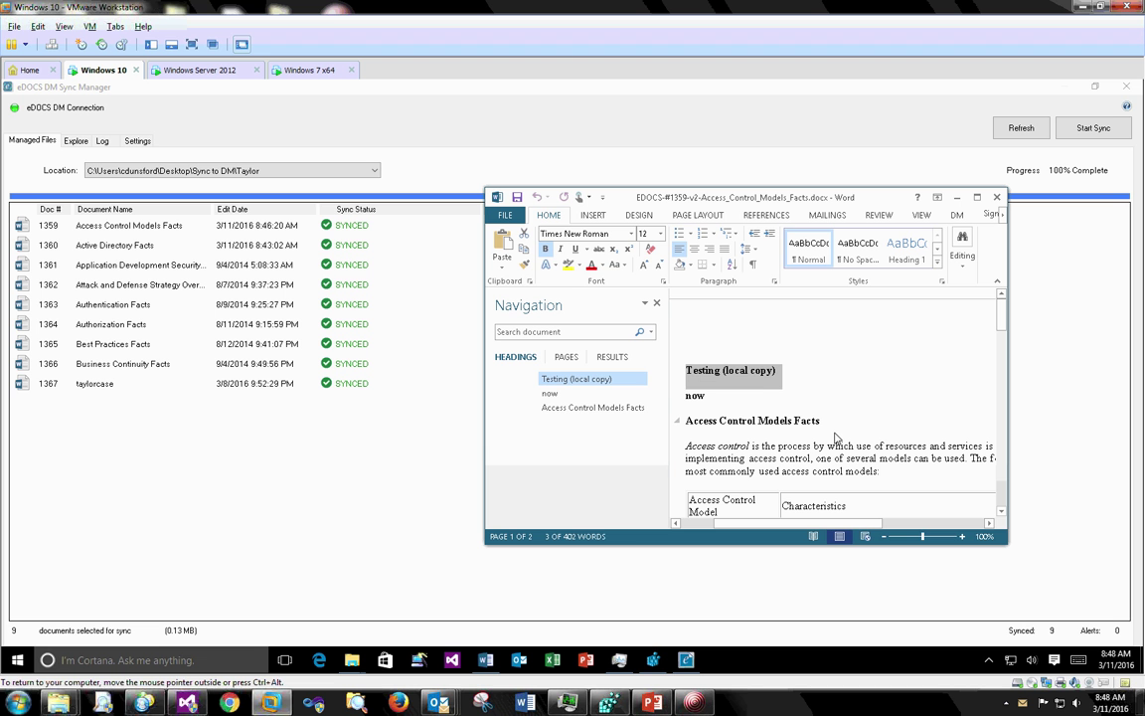
pyautogui.write('ve')
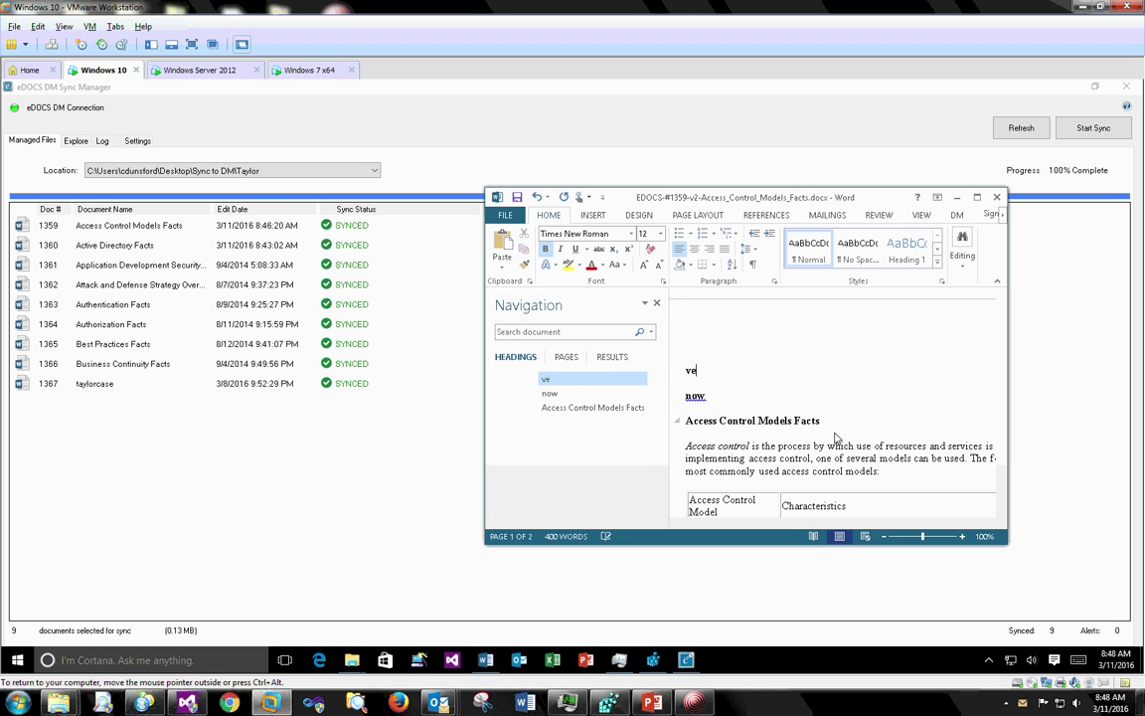
pyautogui.write('rsion 3')
# Save the edited document to eDOCS DM as a New Version, enter "version" in its comment, and close it
pyautogui.click(505, 214)
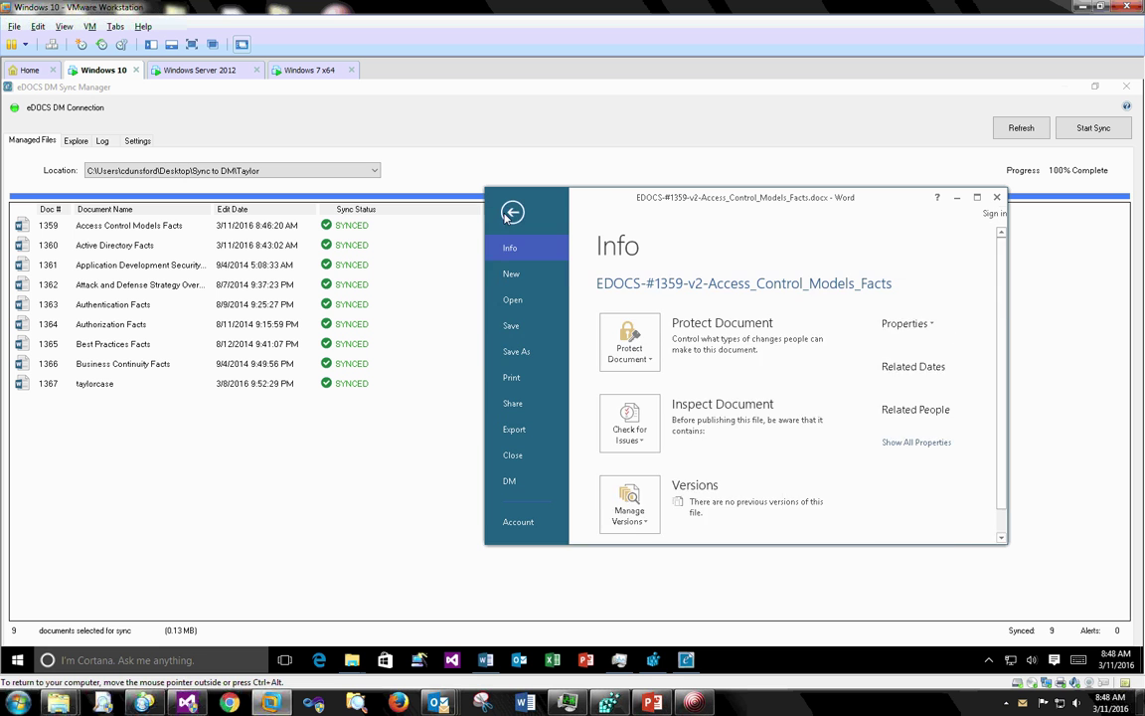
pyautogui.click(504, 351)
pyautogui.click(639, 421)
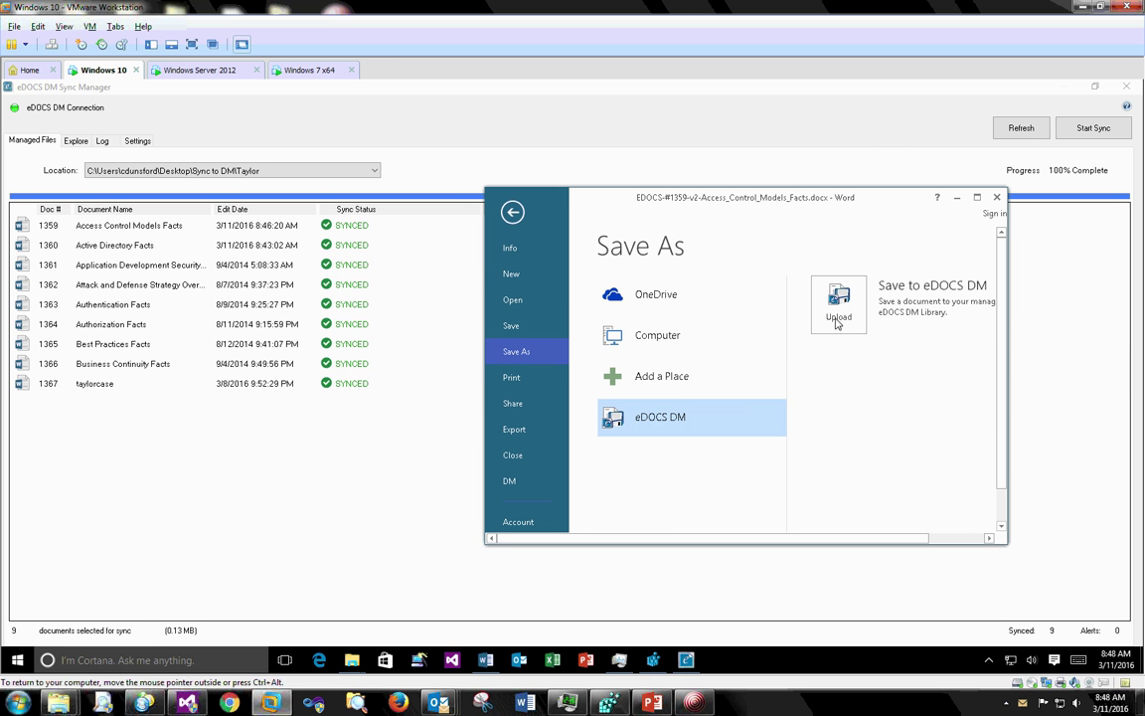
pyautogui.click(838, 320)
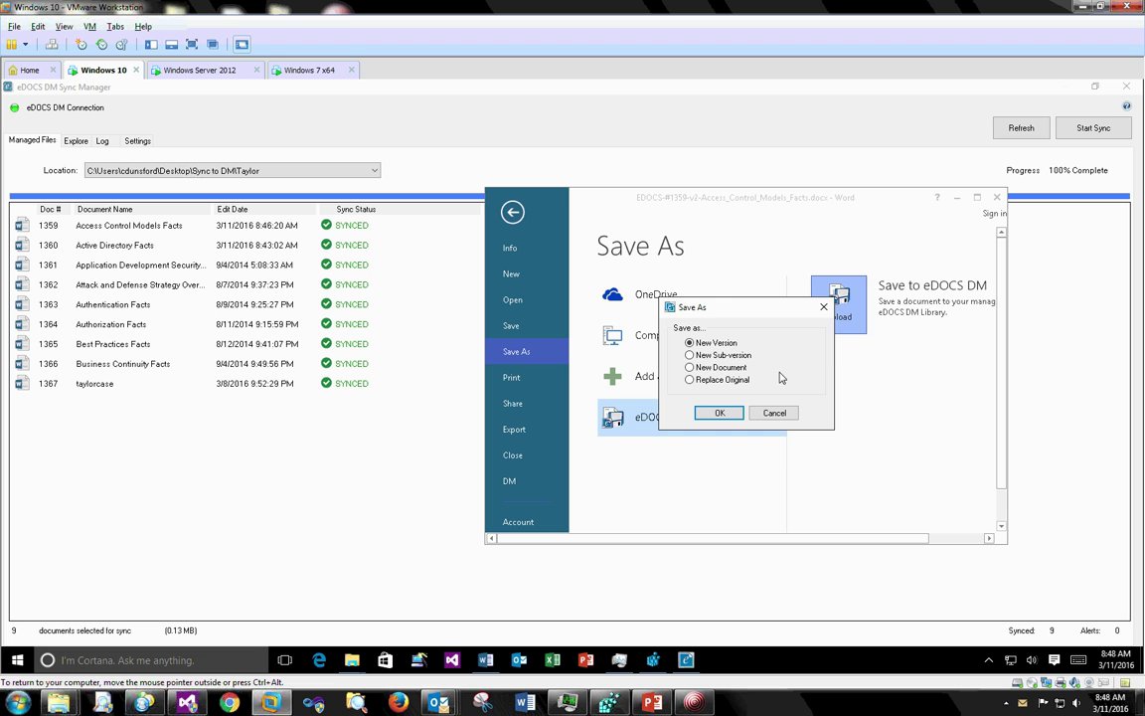
pyautogui.click(720, 413)
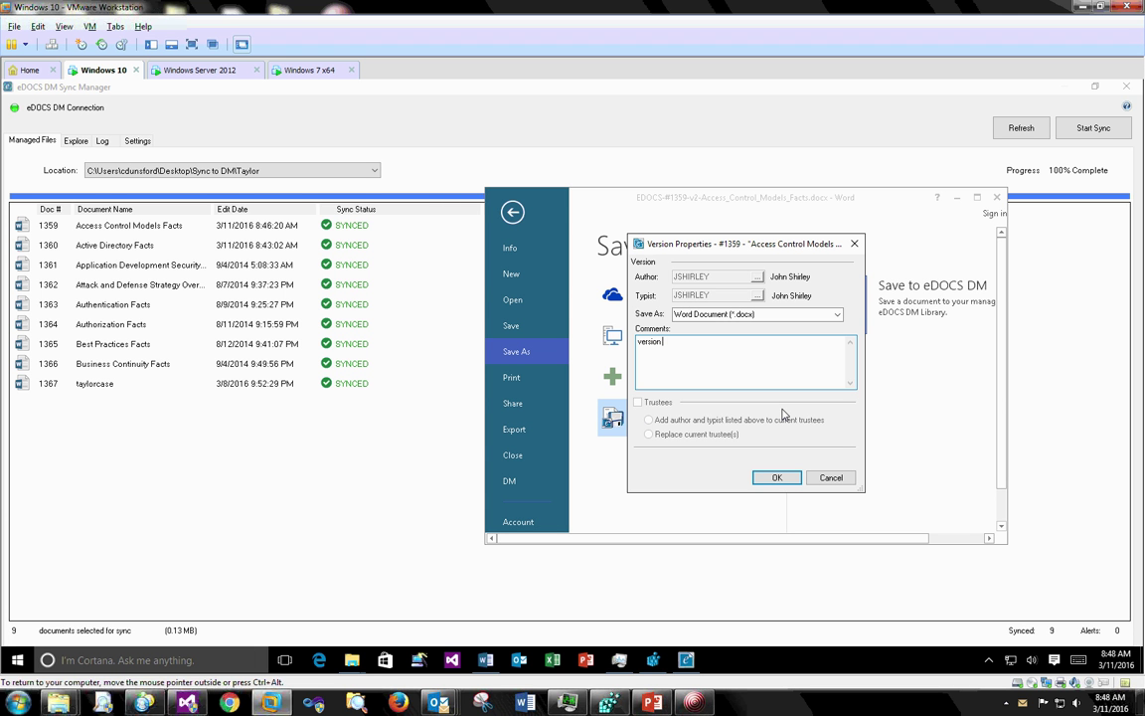
pyautogui.click(776, 477)
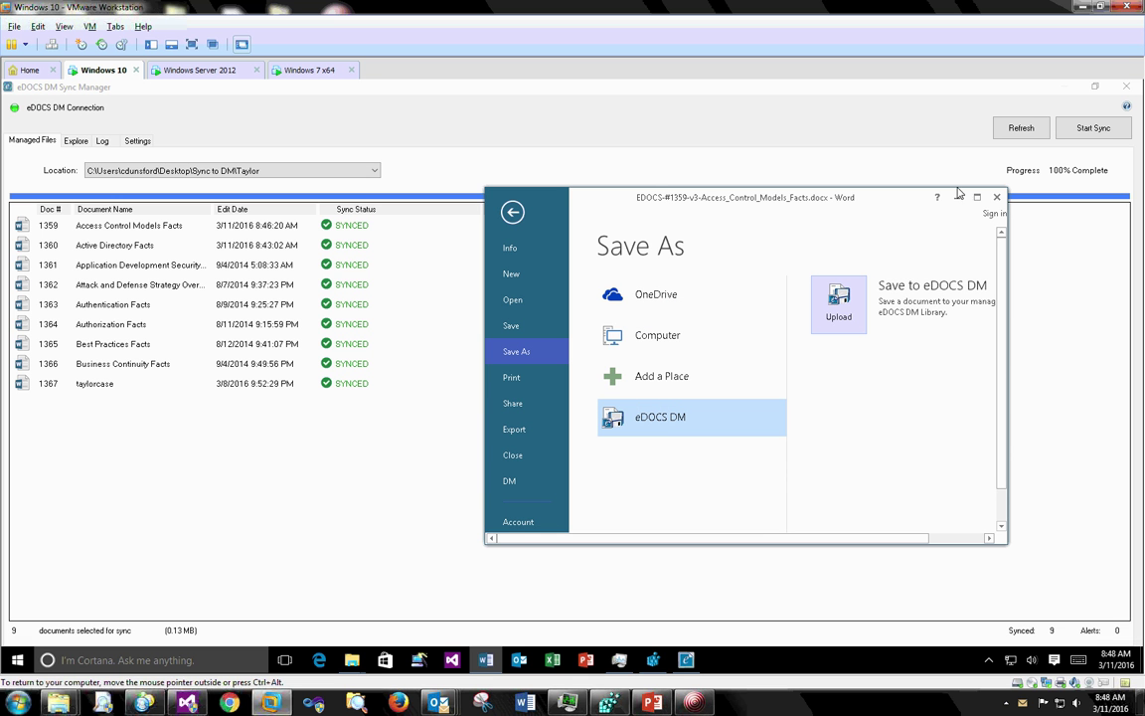
pyautogui.click(997, 197)
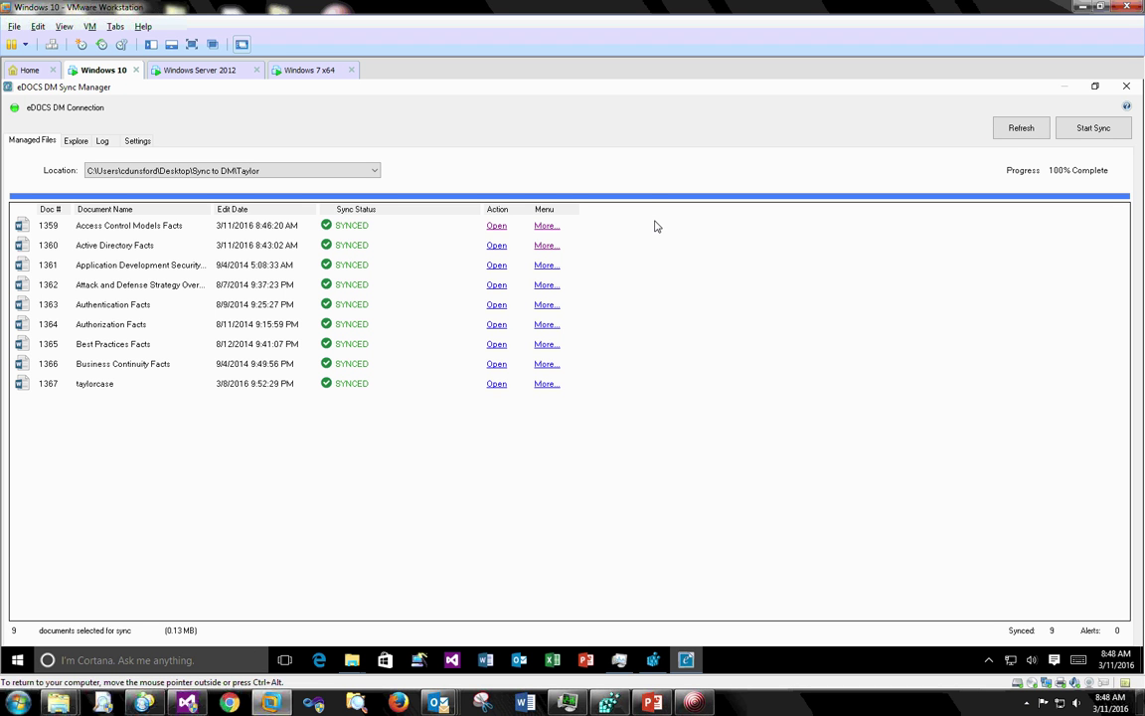
# Open the local copy of Access Control Models Facts, add a "Test" line above its first line, save the change and close it
pyautogui.click(495, 226)
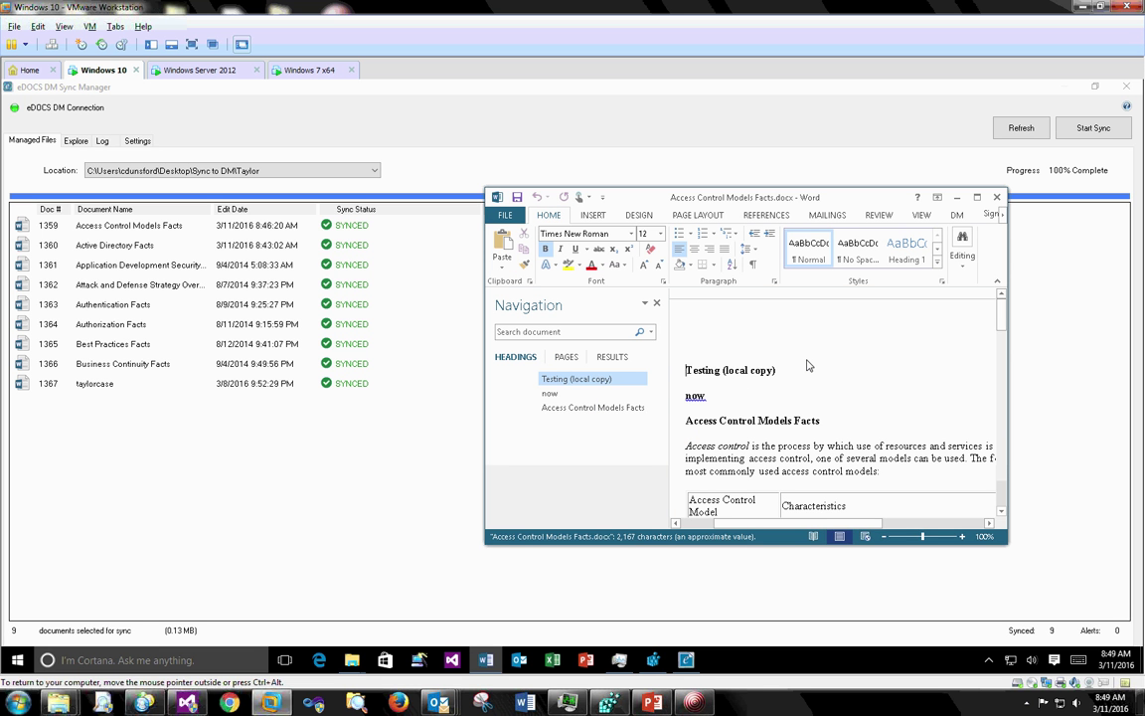
pyautogui.write('test')
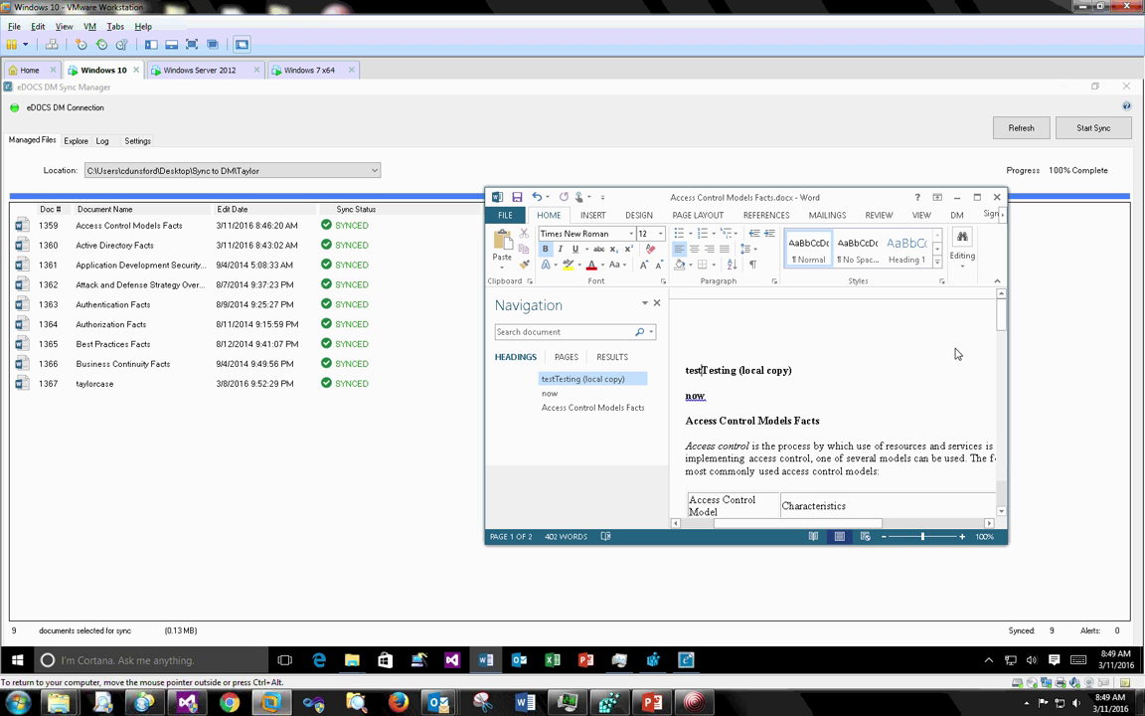
pyautogui.moveTo(862, 206); pyautogui.dragTo(750, 191)
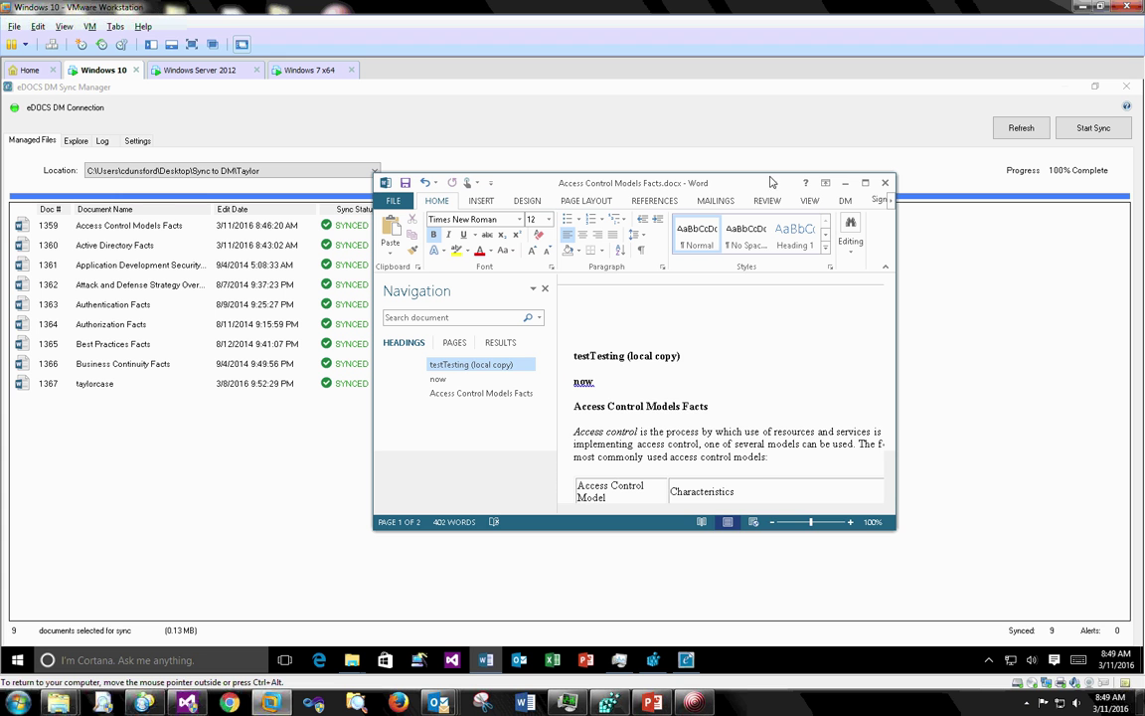
pyautogui.press('Return')
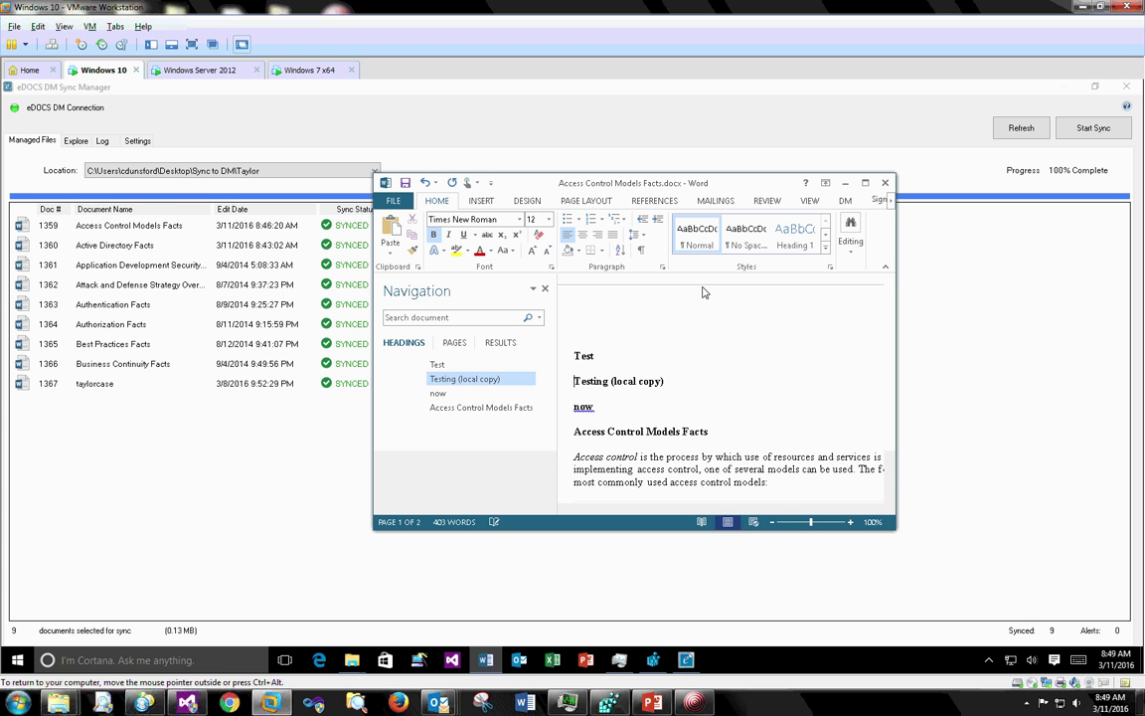
pyautogui.click(884, 182)
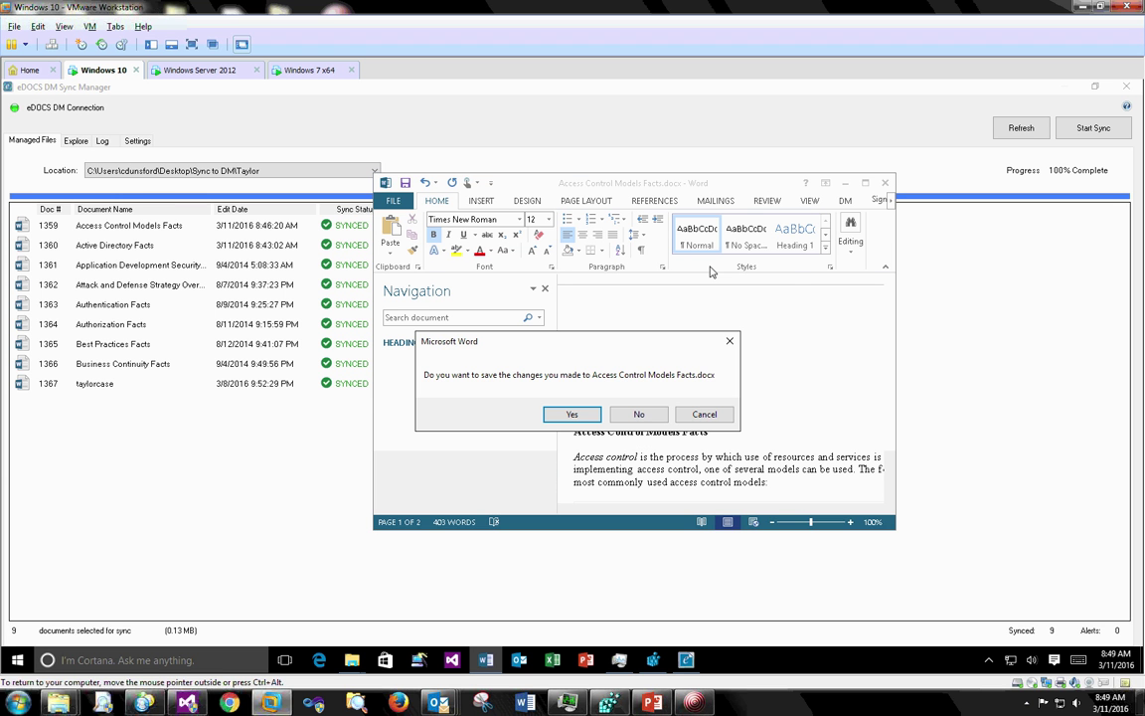
pyautogui.click(571, 412)
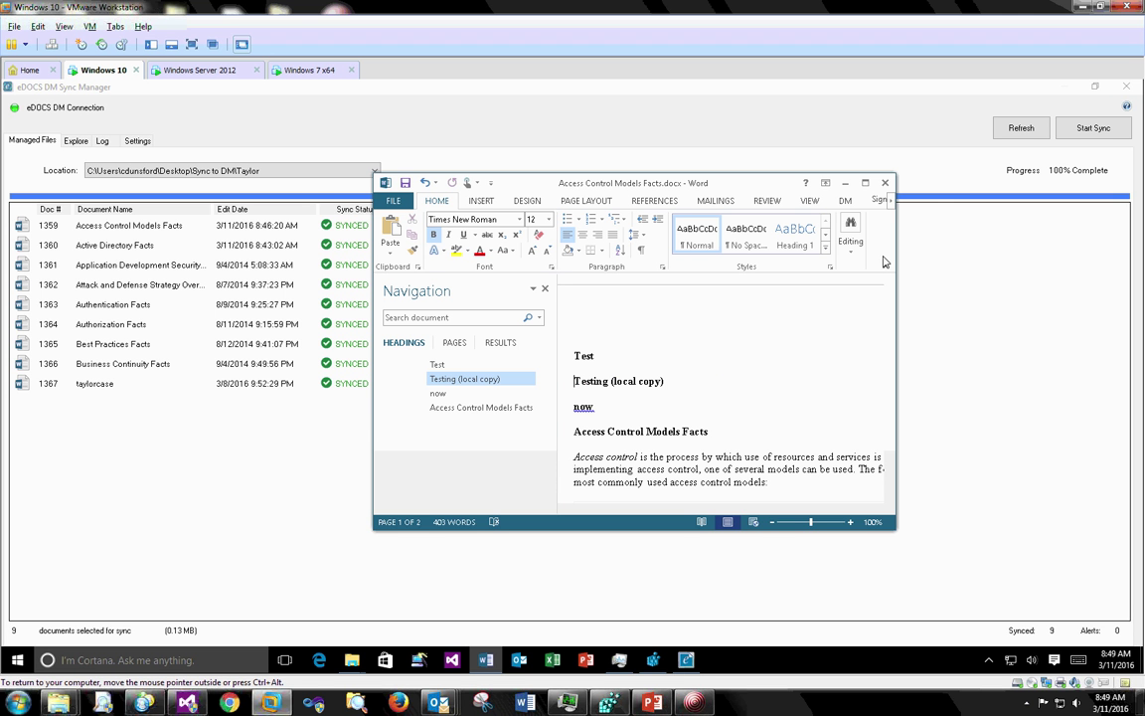
pyautogui.click(885, 185)
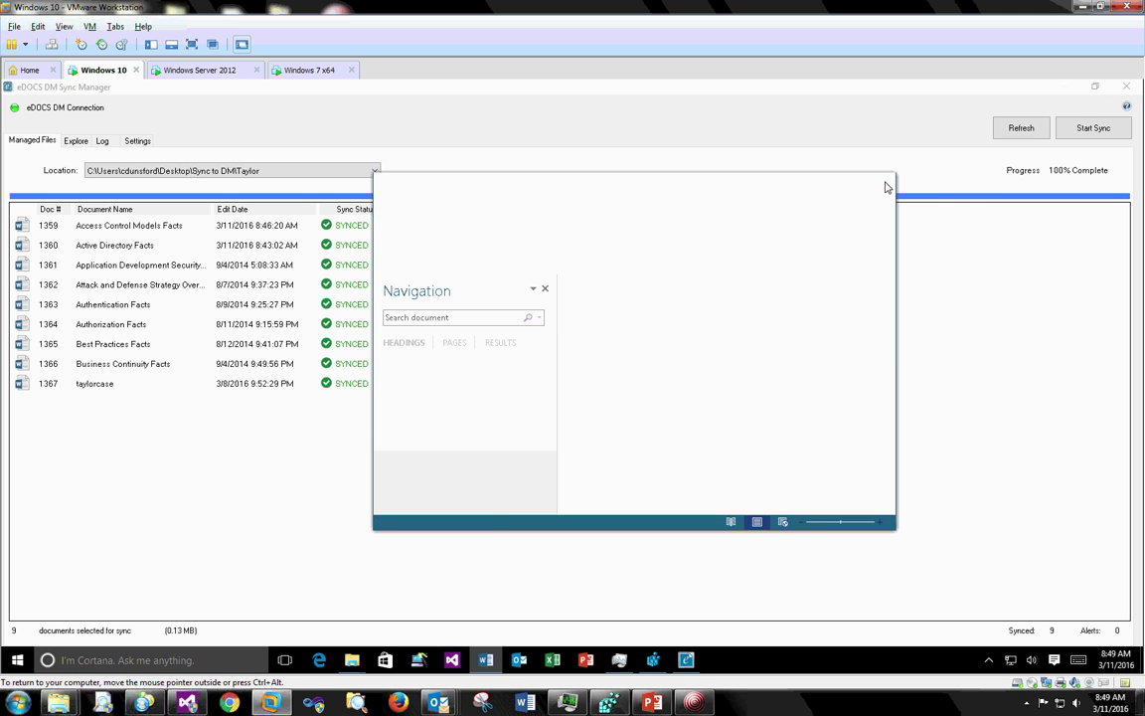
# Refresh the managed files list, reopen the local copy of Access Control Models Facts to check its first lines, and close it
pyautogui.click(1020, 125)
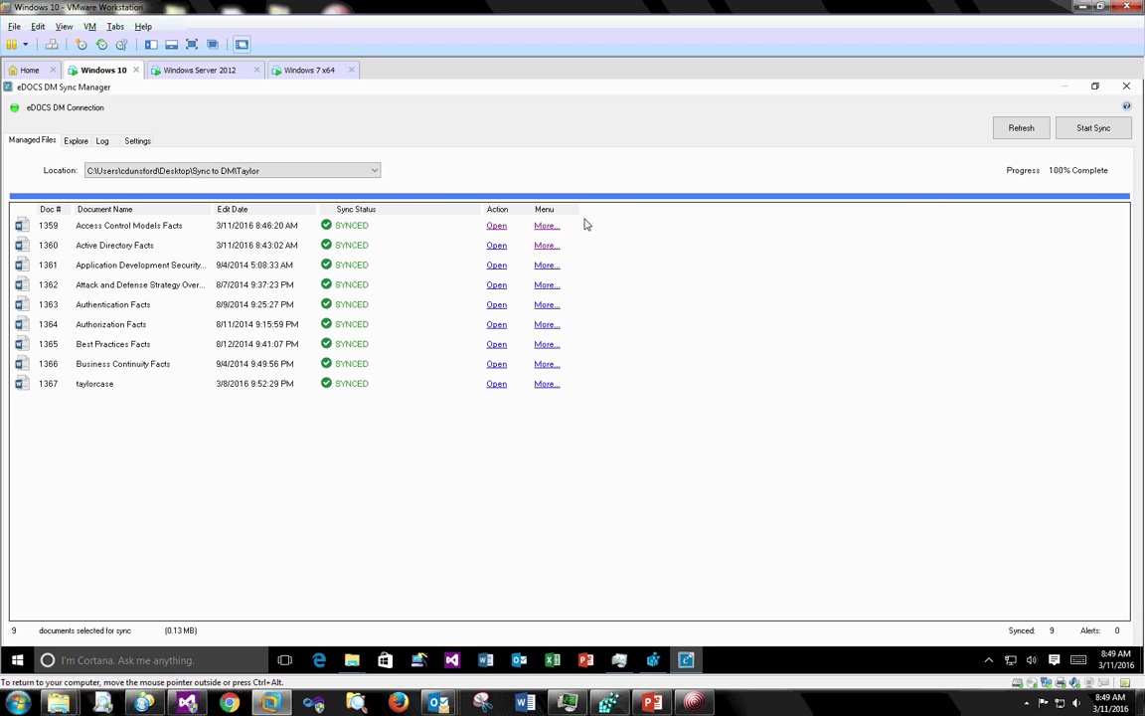
pyautogui.click(496, 227)
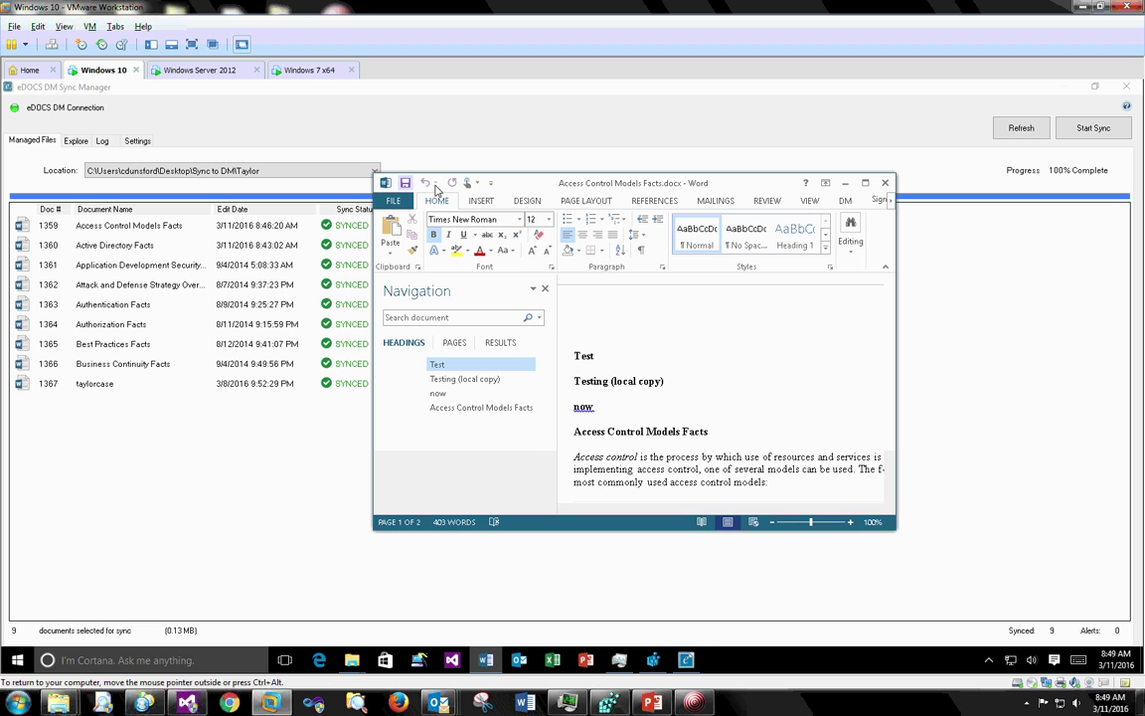
pyautogui.click(885, 183)
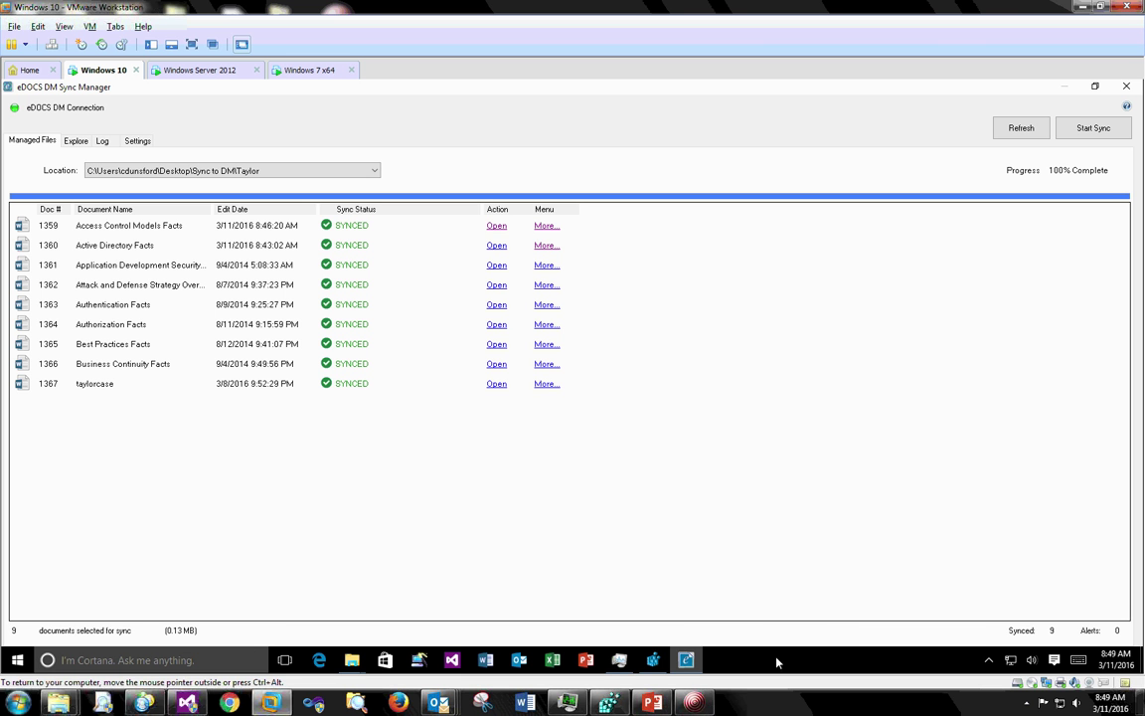
# Get the latest Revision of Access Control Models Facts from DM and accept overwriting the local monitored version
pyautogui.moveTo(685, 660)
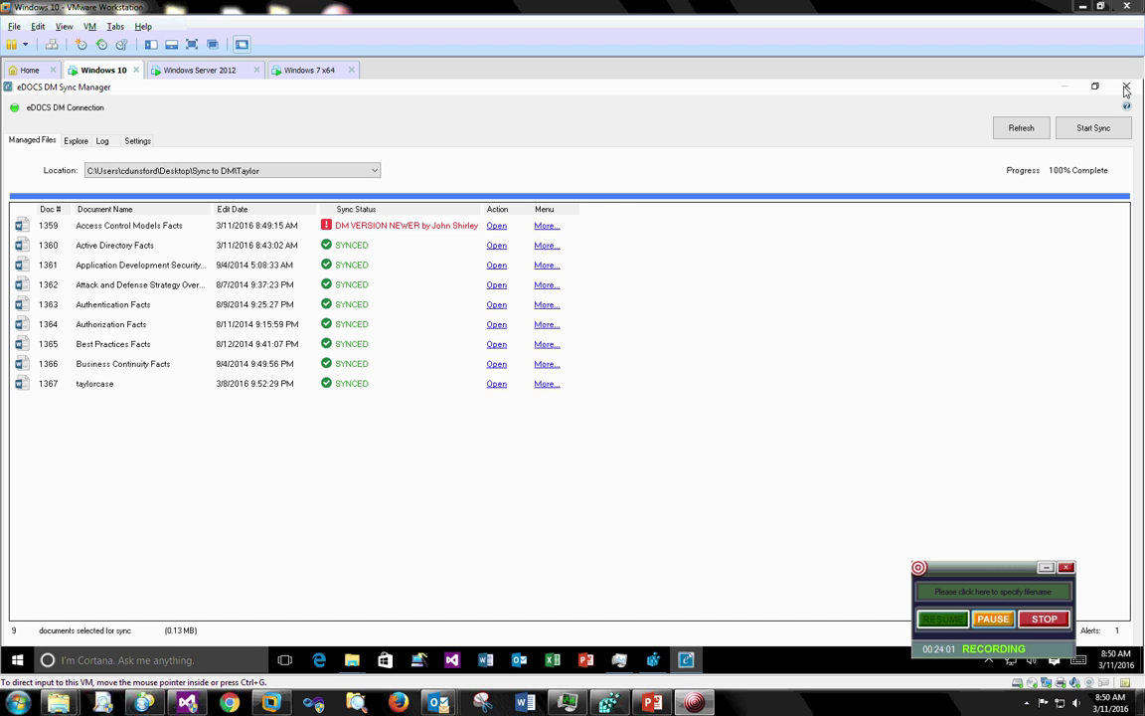
pyautogui.click(548, 226)
pyautogui.moveTo(614, 293)
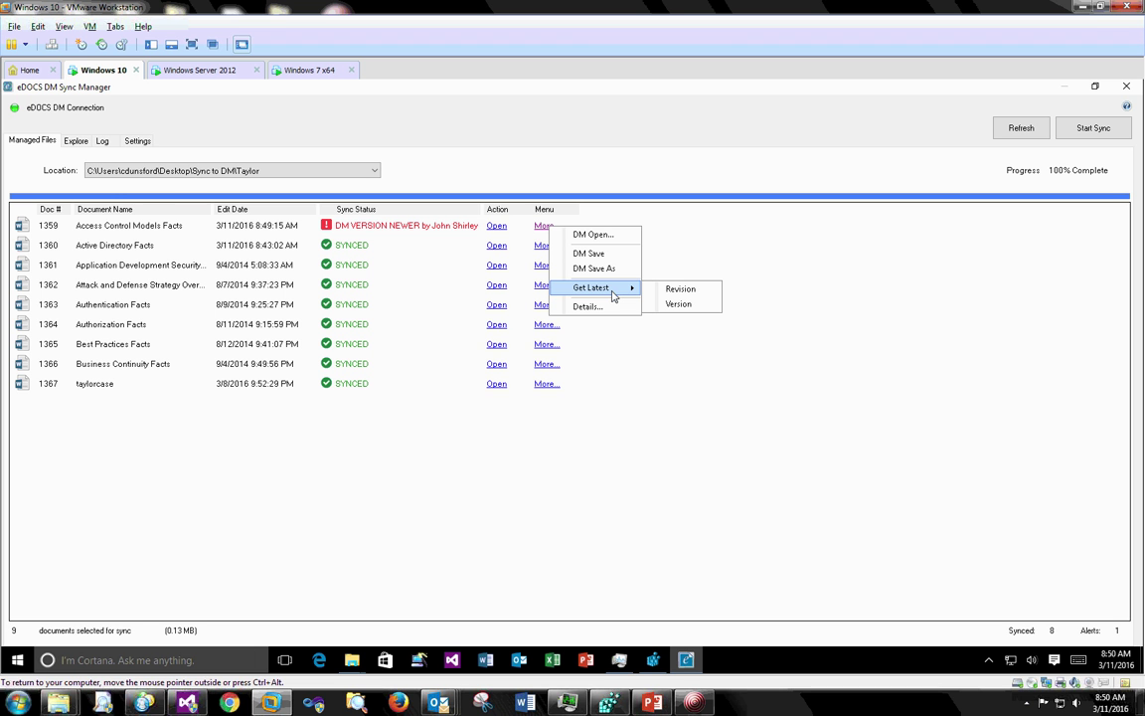
pyautogui.click(627, 288)
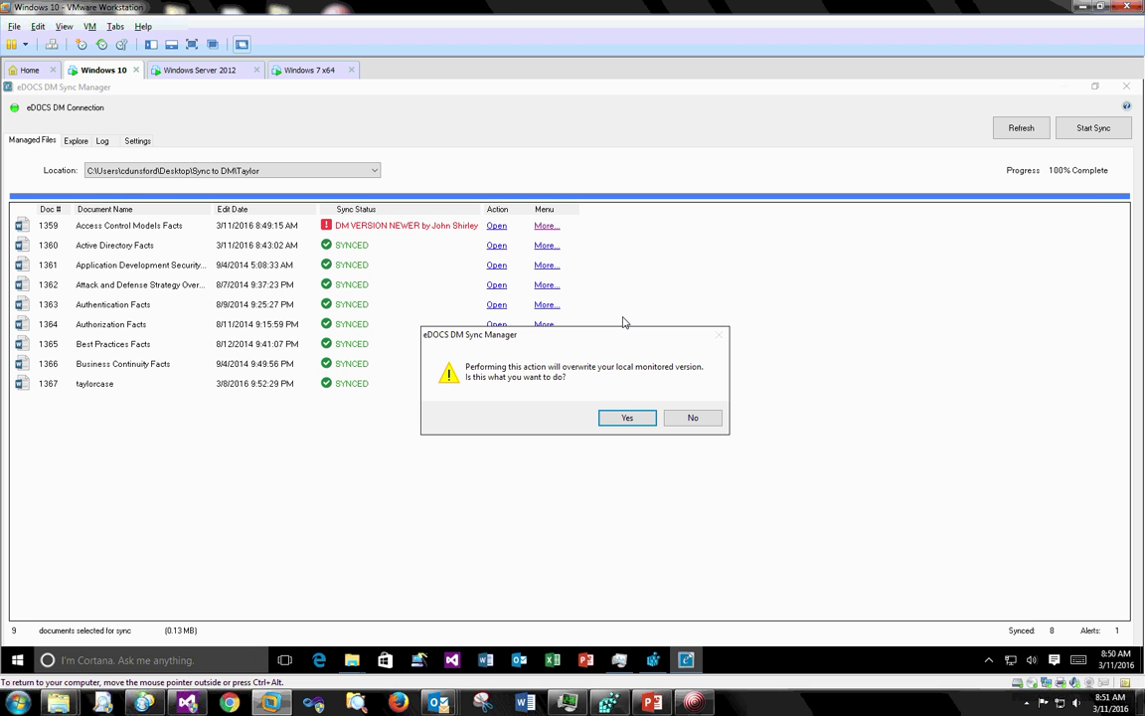
pyautogui.click(628, 418)
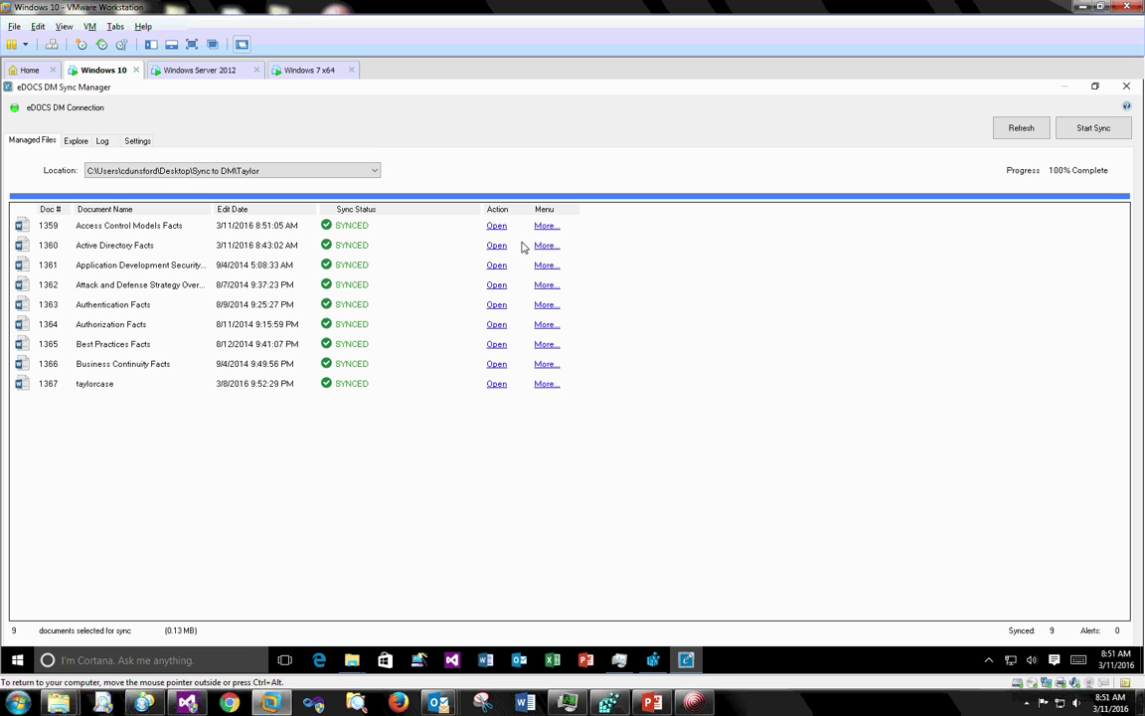
# Open the local copy of Access Control Models Facts beside version 3 from DM, compare their first lines, and close both
pyautogui.click(496, 225)
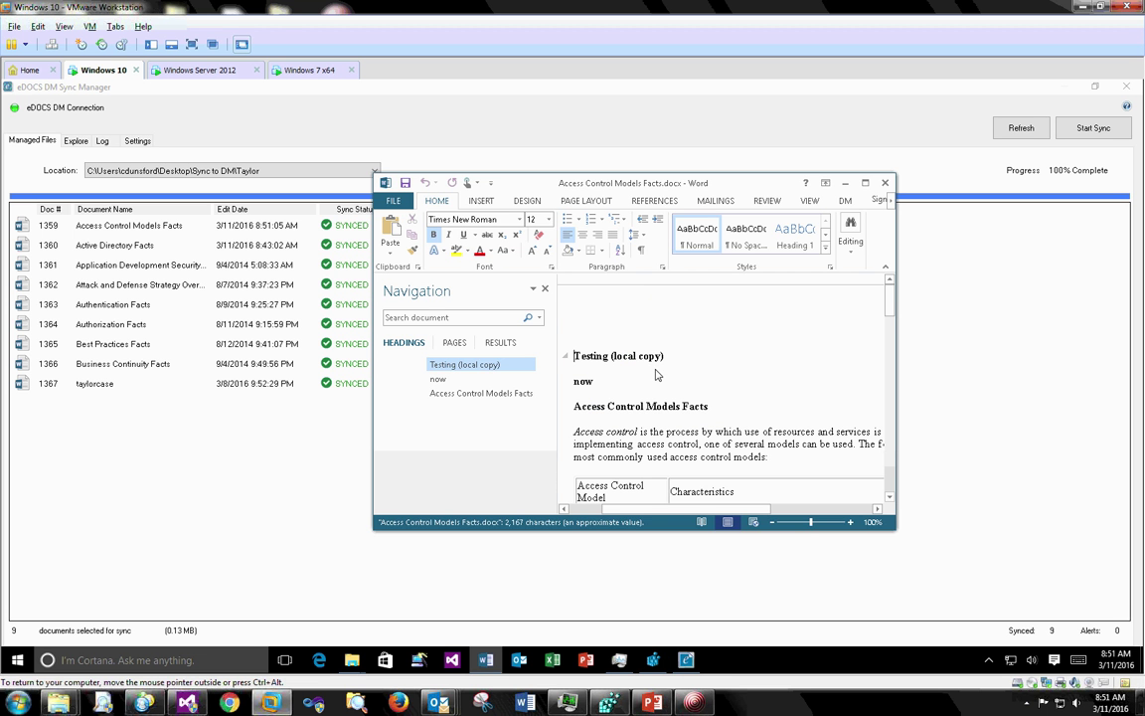
pyautogui.click(676, 107)
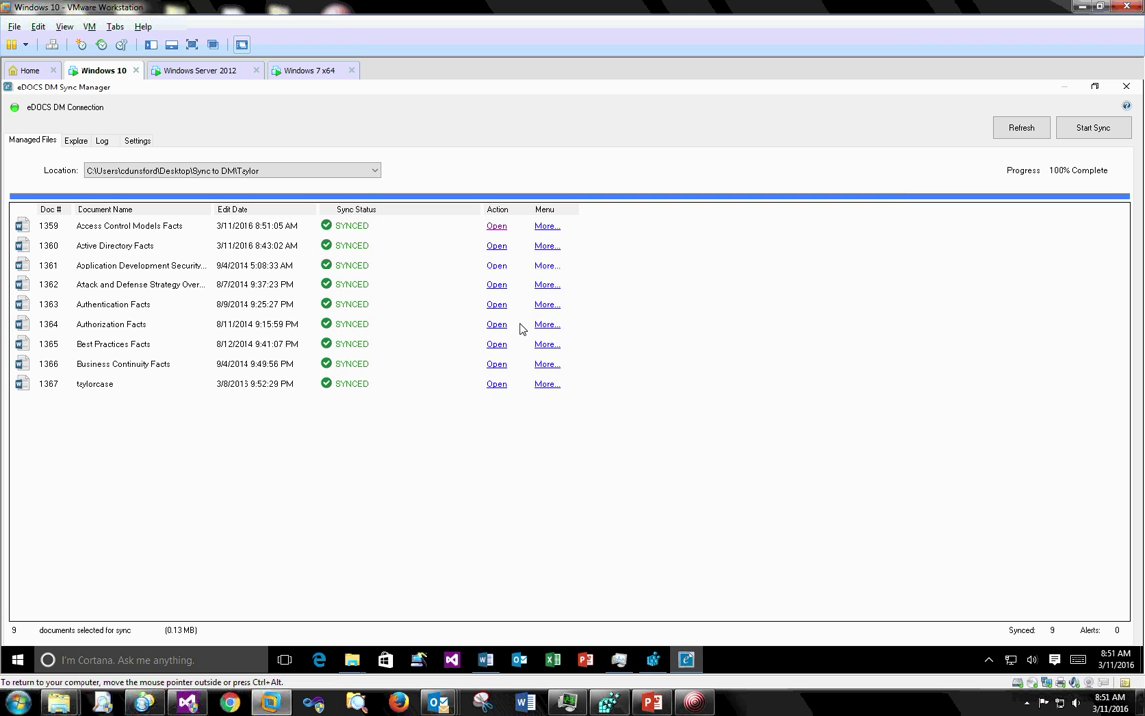
pyautogui.click(547, 226)
pyautogui.click(585, 234)
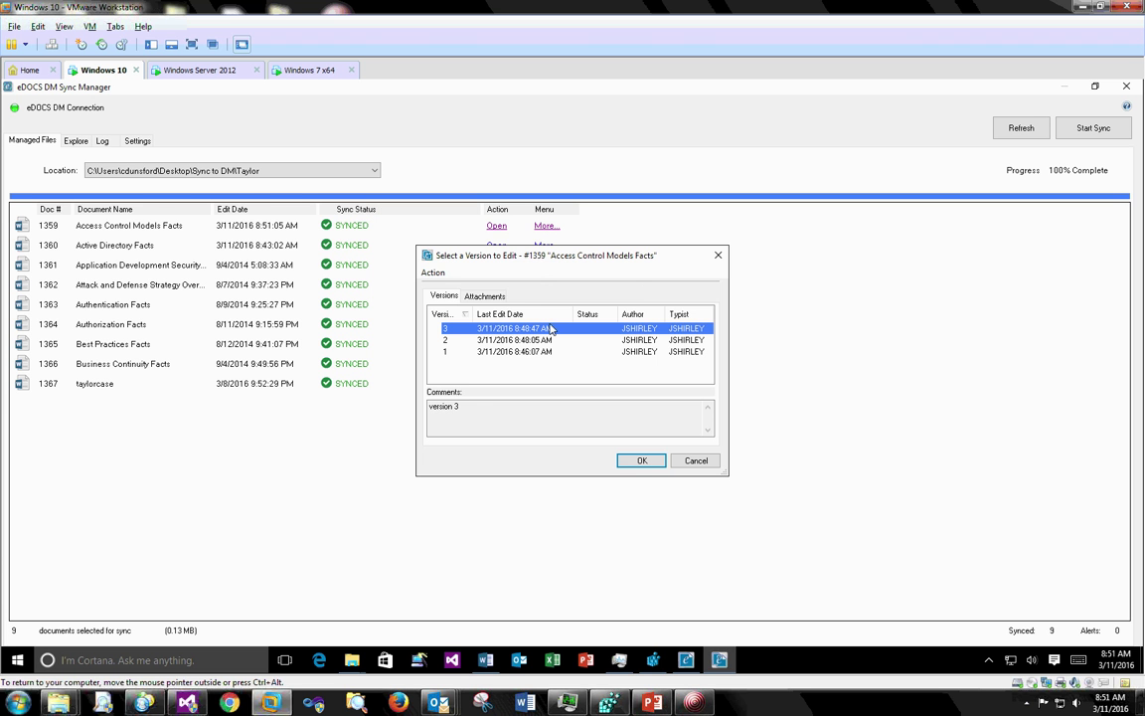
pyautogui.click(641, 461)
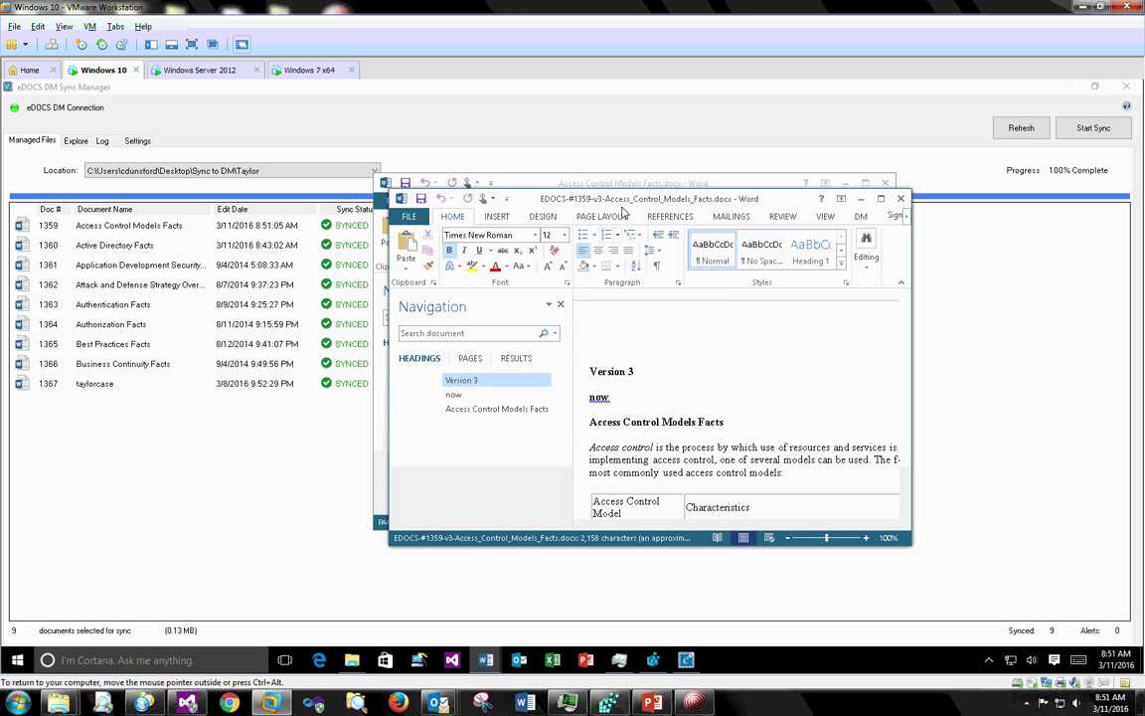
pyautogui.moveTo(541, 195); pyautogui.dragTo(811, 203)
pyautogui.click(665, 185)
pyautogui.moveTo(665, 185); pyautogui.dragTo(409, 169)
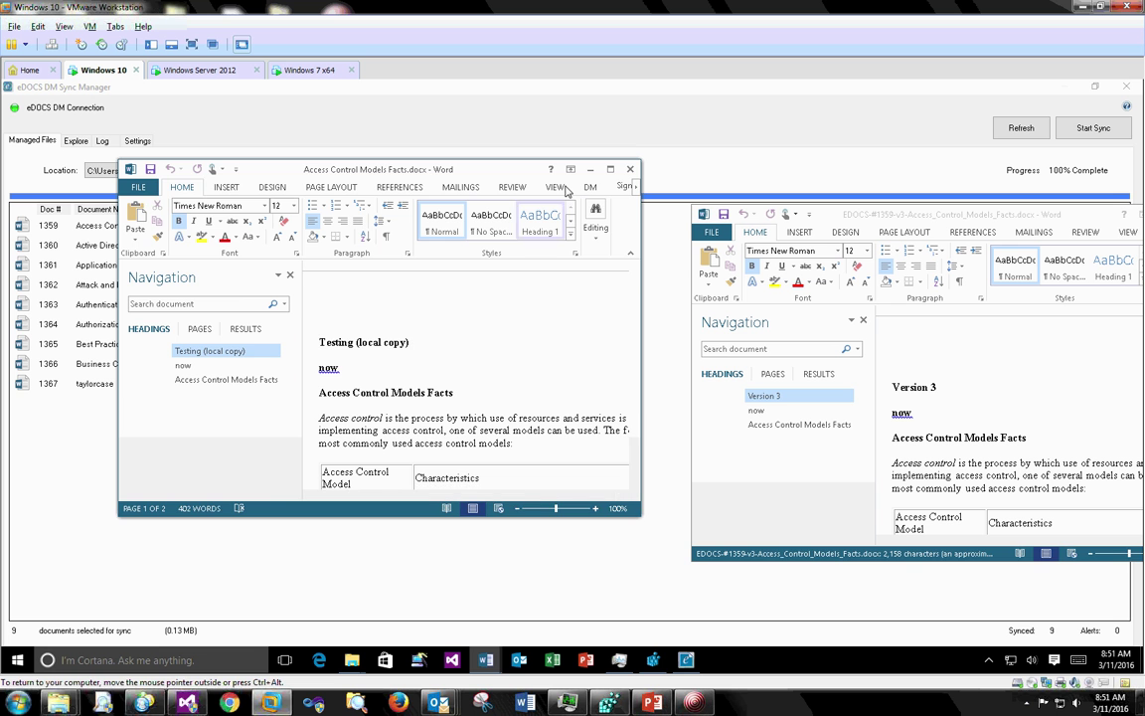
pyautogui.click(630, 172)
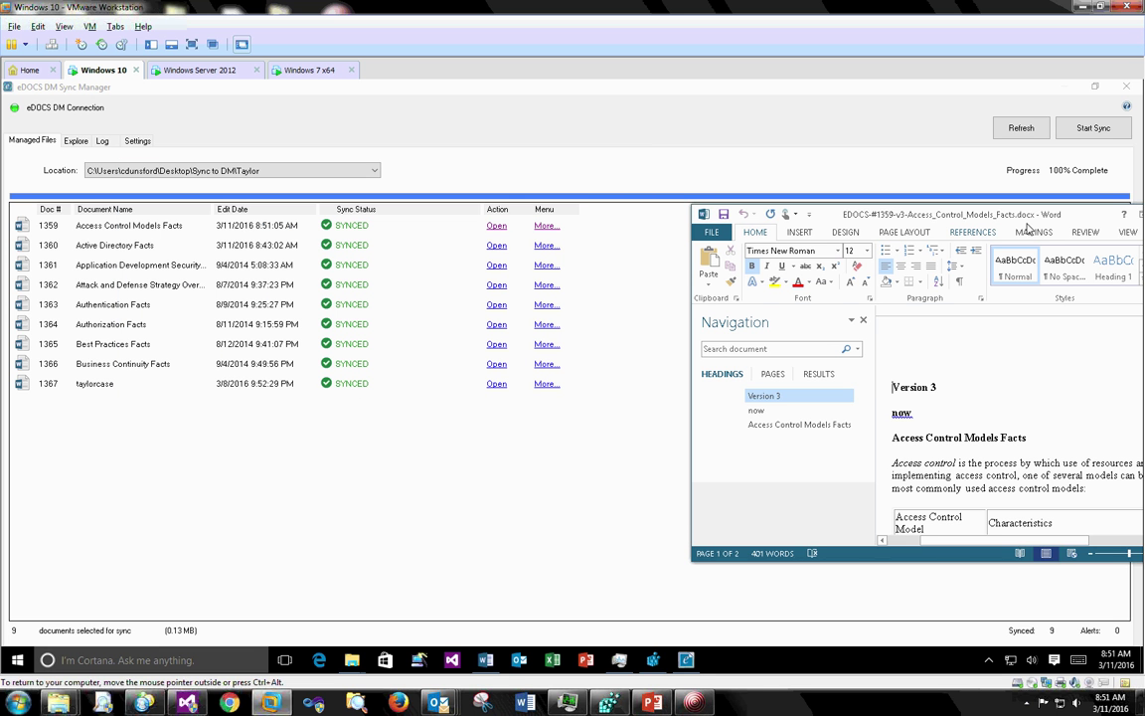
pyautogui.moveTo(925, 213); pyautogui.dragTo(793, 217)
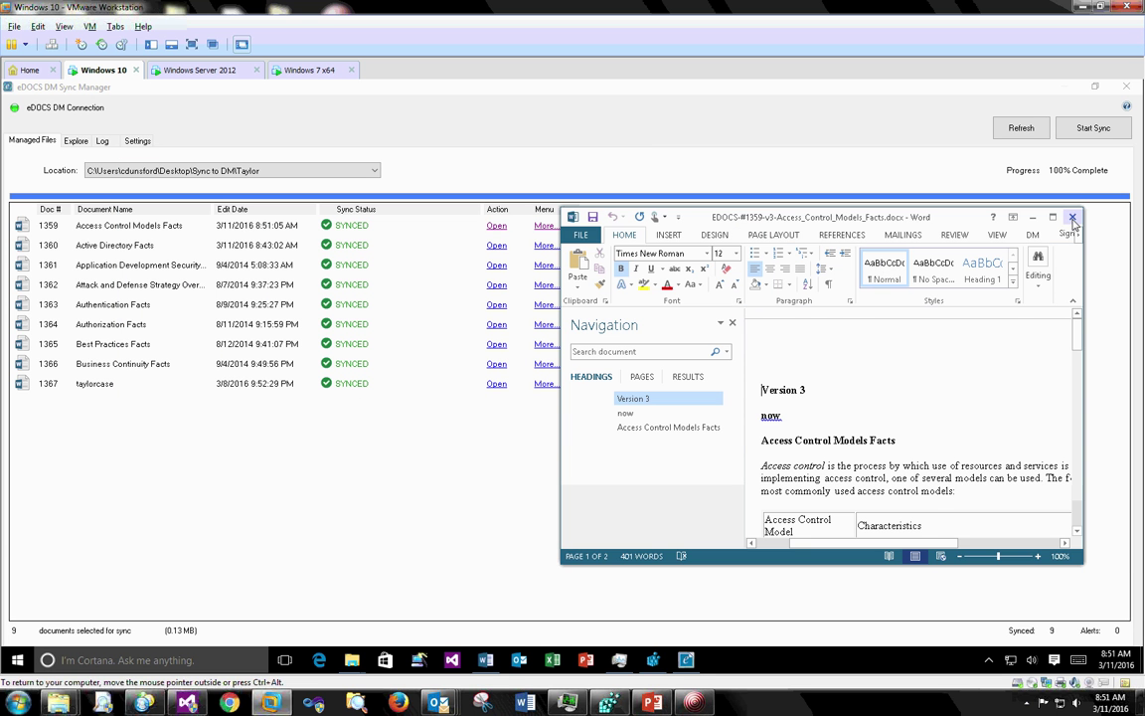
pyautogui.click(1072, 219)
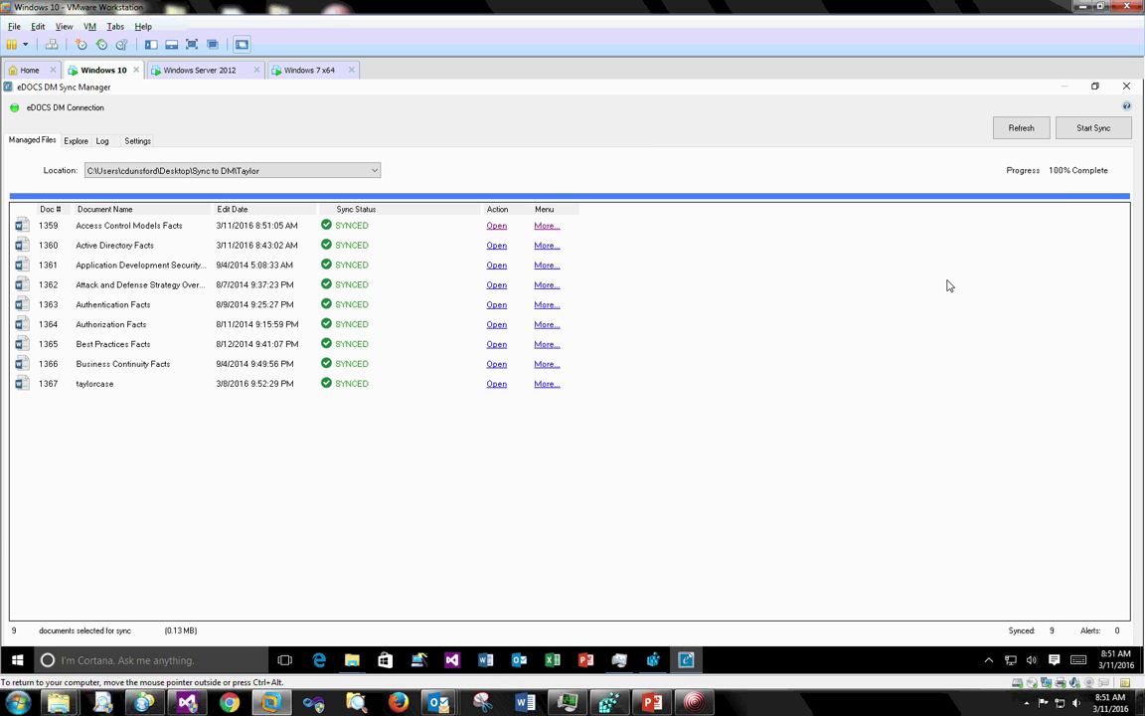
# Open version 2 of Access Control Models Facts from DM, check its first line, and close it
pyautogui.click(553, 227)
pyautogui.click(586, 235)
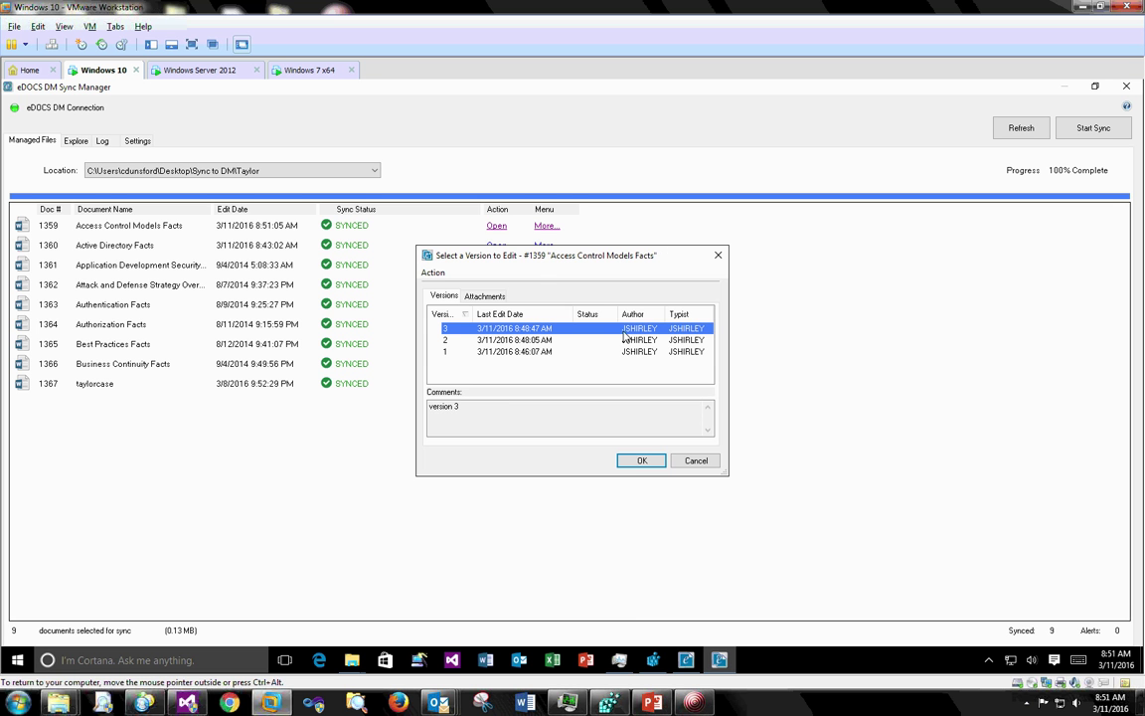
pyautogui.click(556, 340)
pyautogui.click(641, 460)
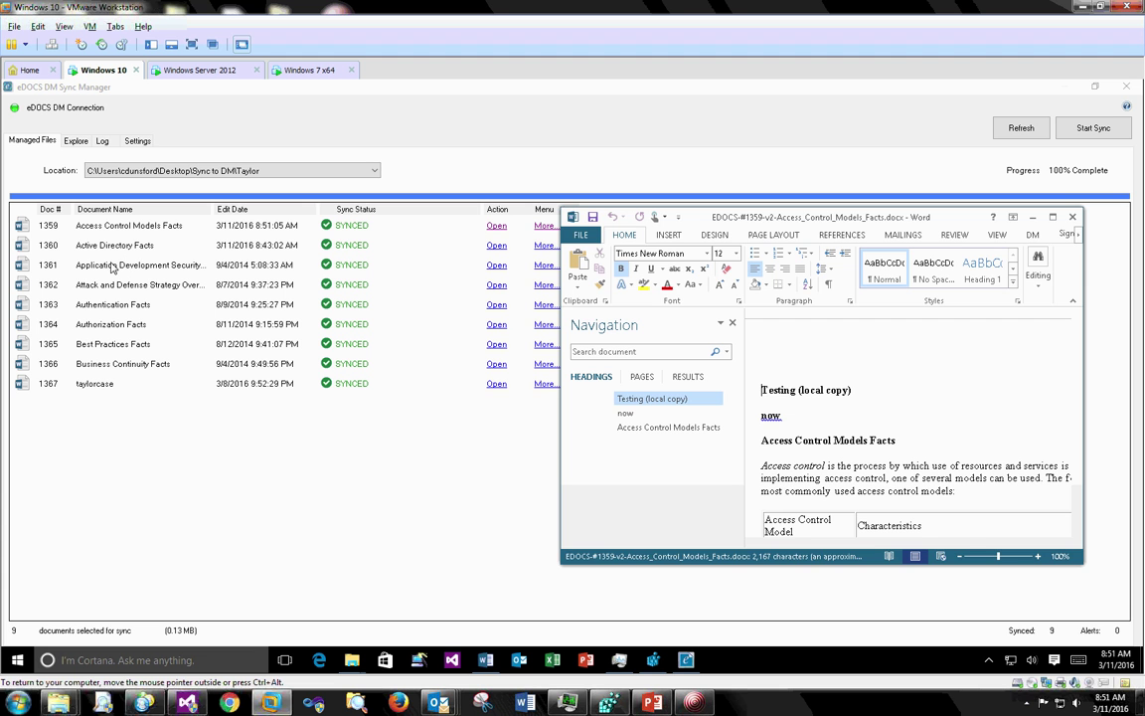
pyautogui.click(1072, 218)
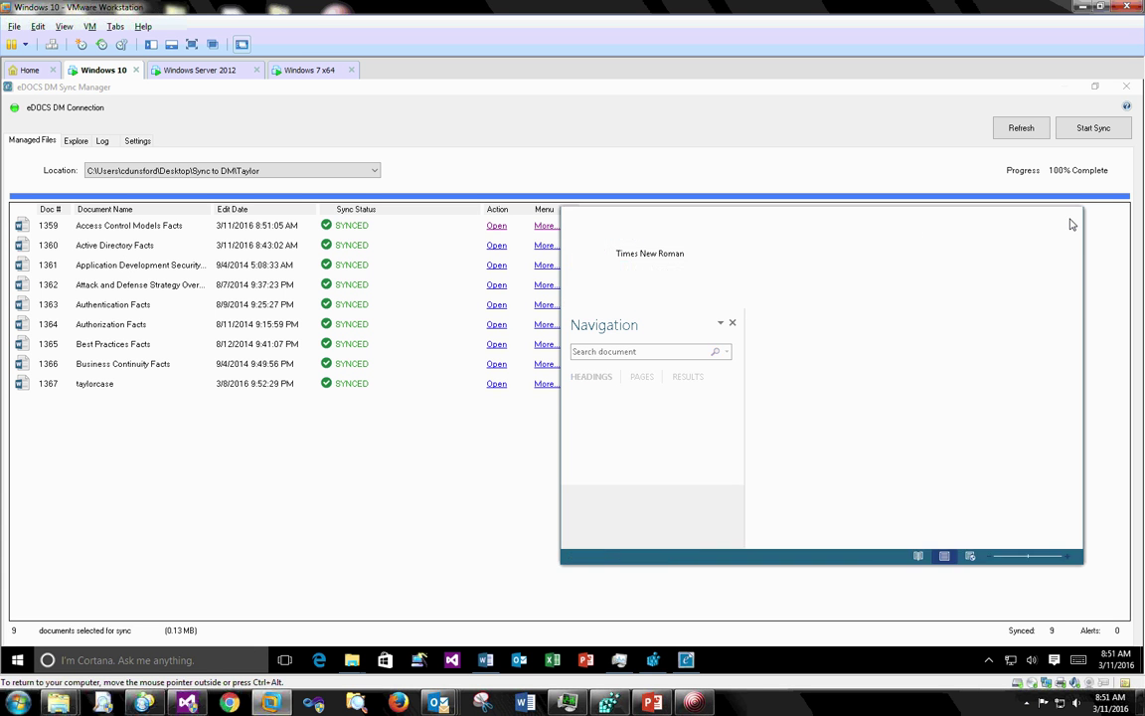
# Get the latest Version of Access Control Models Facts from DM and accept overwriting the local monitored version
pyautogui.click(547, 226)
pyautogui.moveTo(569, 290)
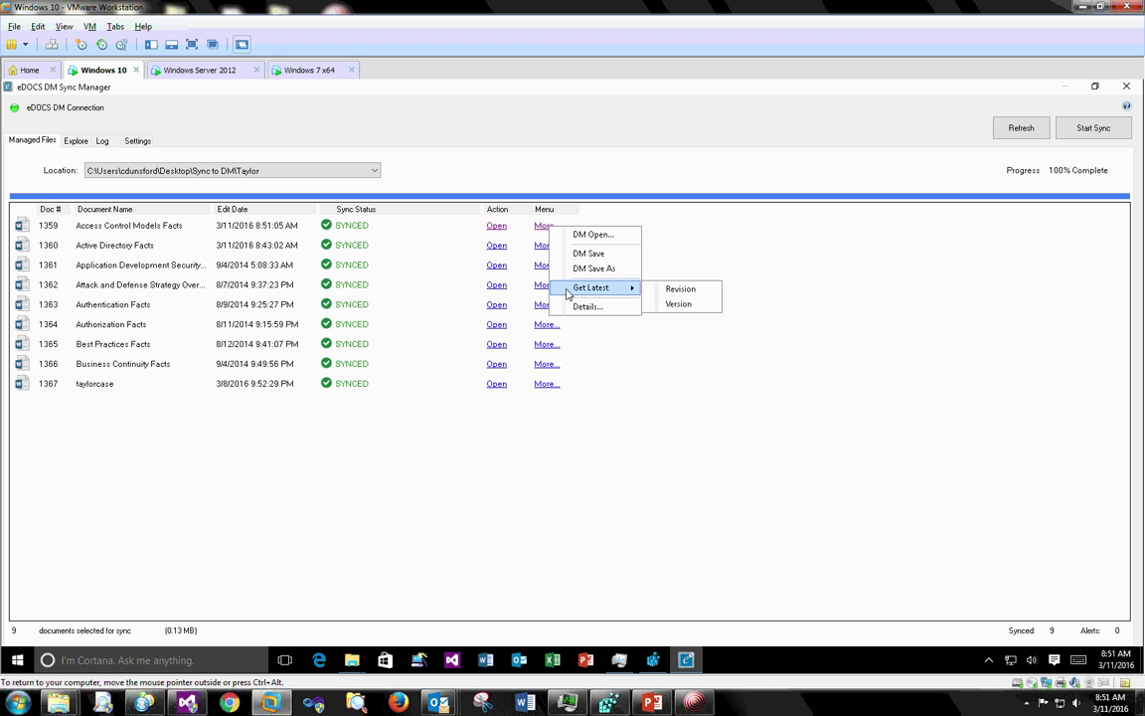
pyautogui.click(680, 304)
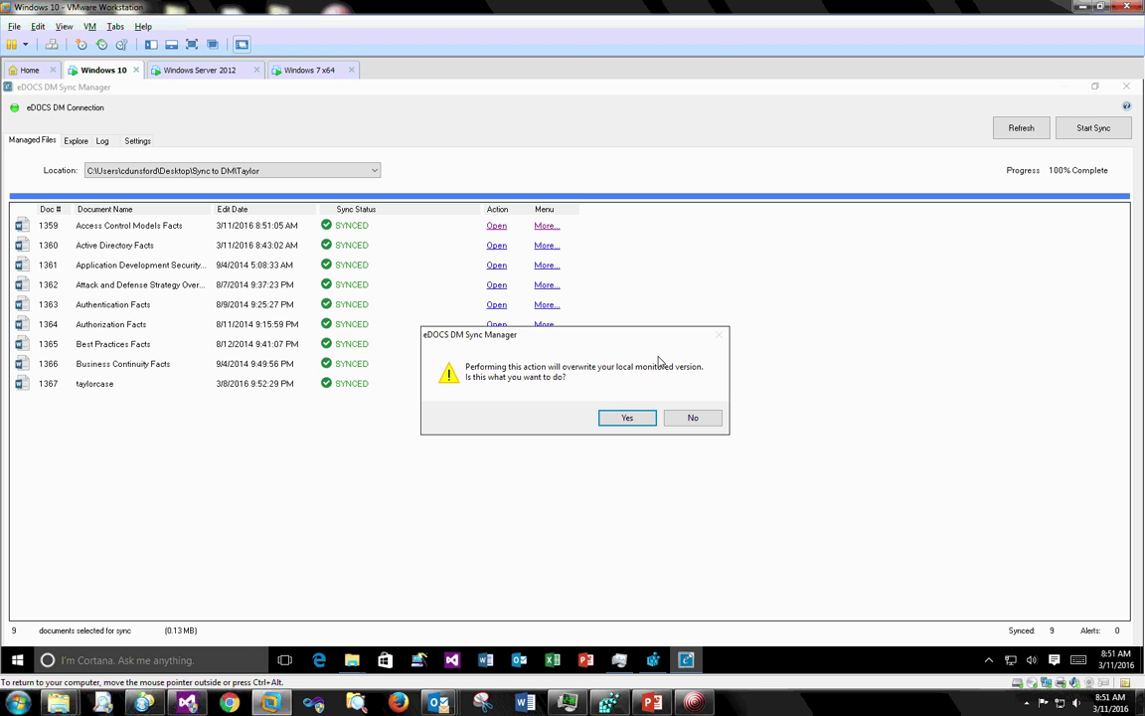
pyautogui.click(618, 418)
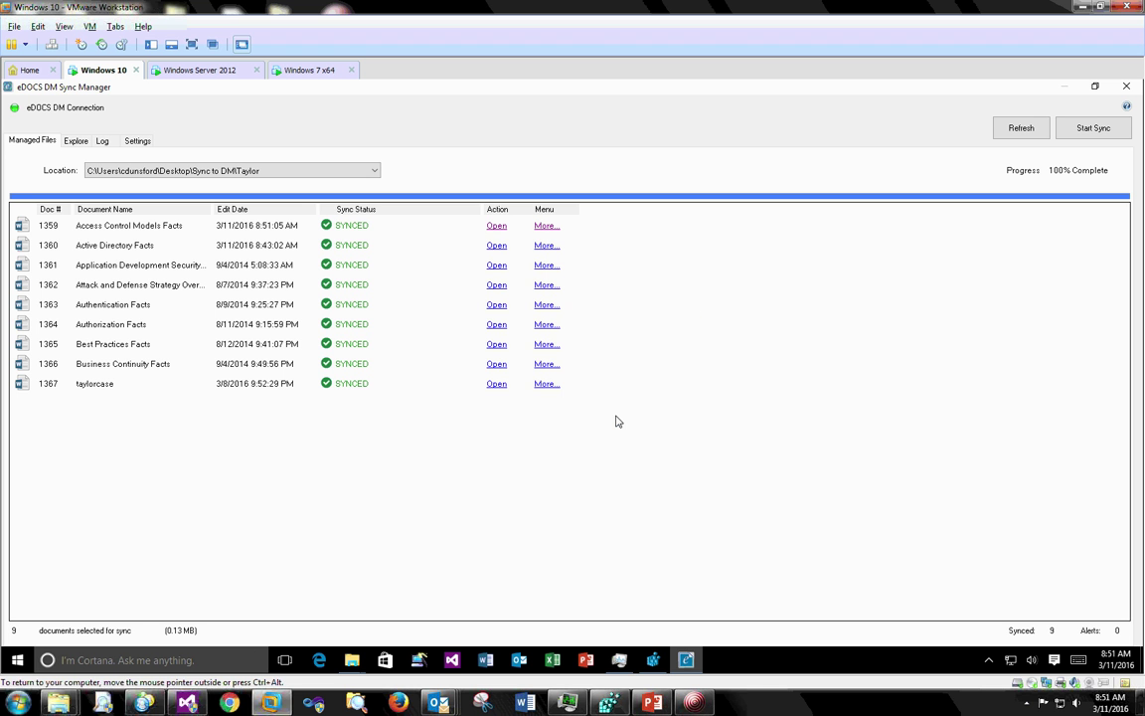
# Open version 3 of Access Control Models Facts from DM and the local copy side by side, compare them, and close both
pyautogui.click(546, 226)
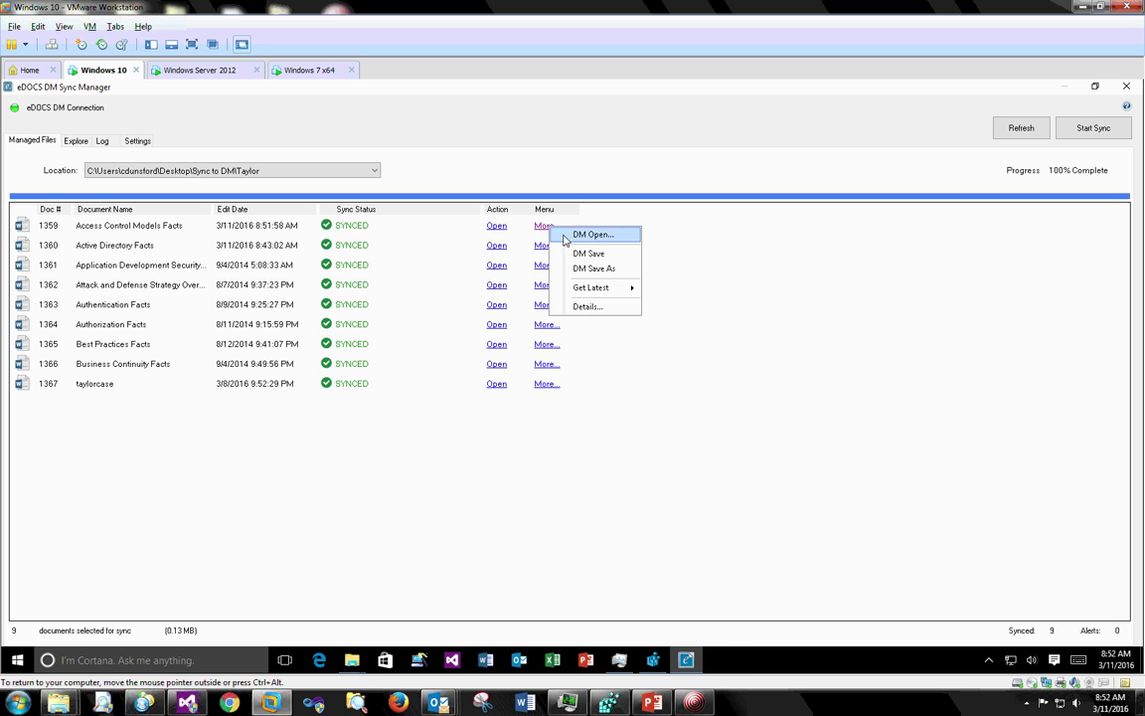
pyautogui.click(565, 235)
pyautogui.click(636, 460)
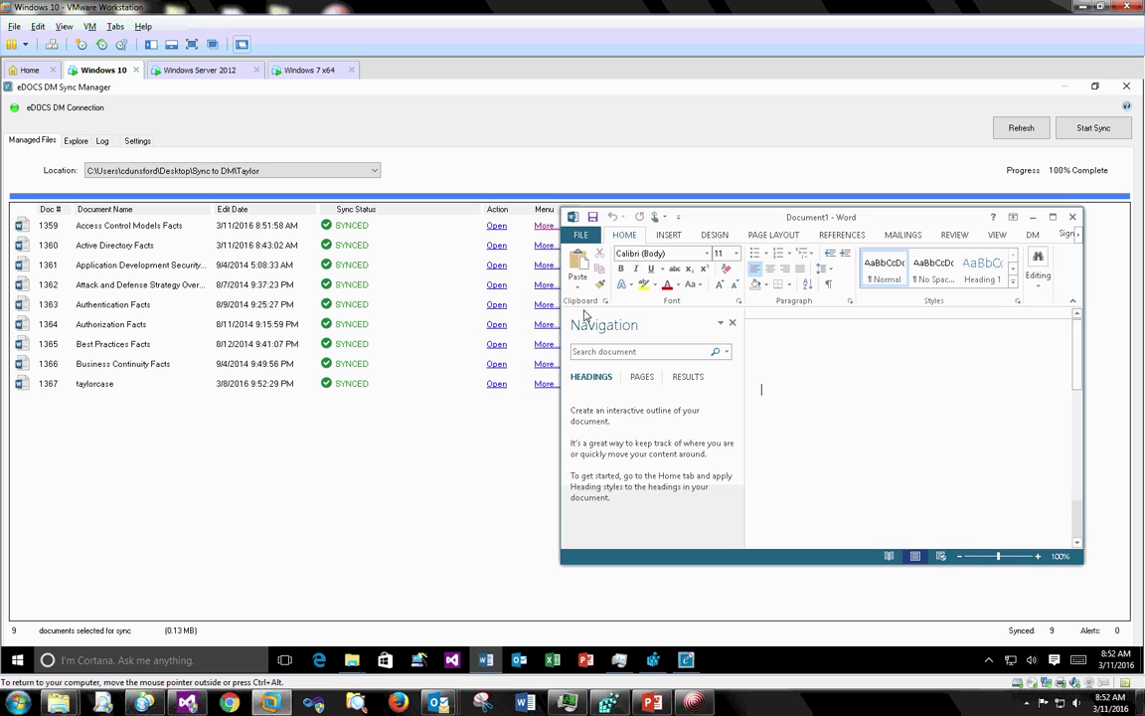
pyautogui.click(503, 228)
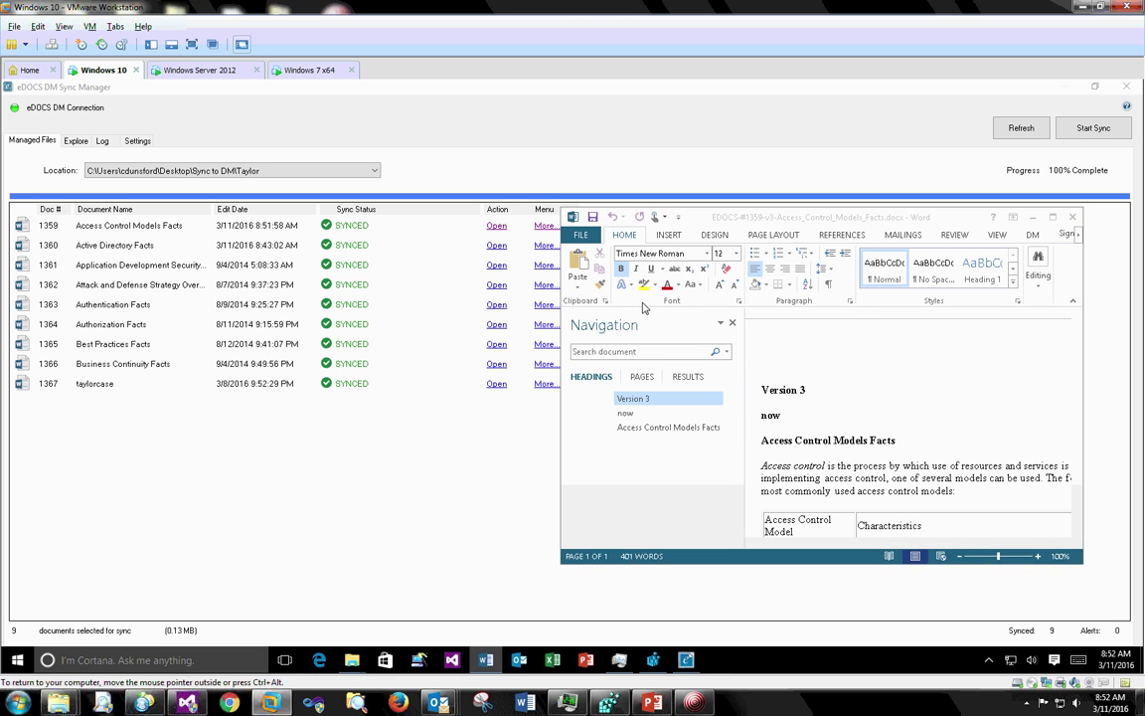
pyautogui.moveTo(820, 233); pyautogui.dragTo(304, 194)
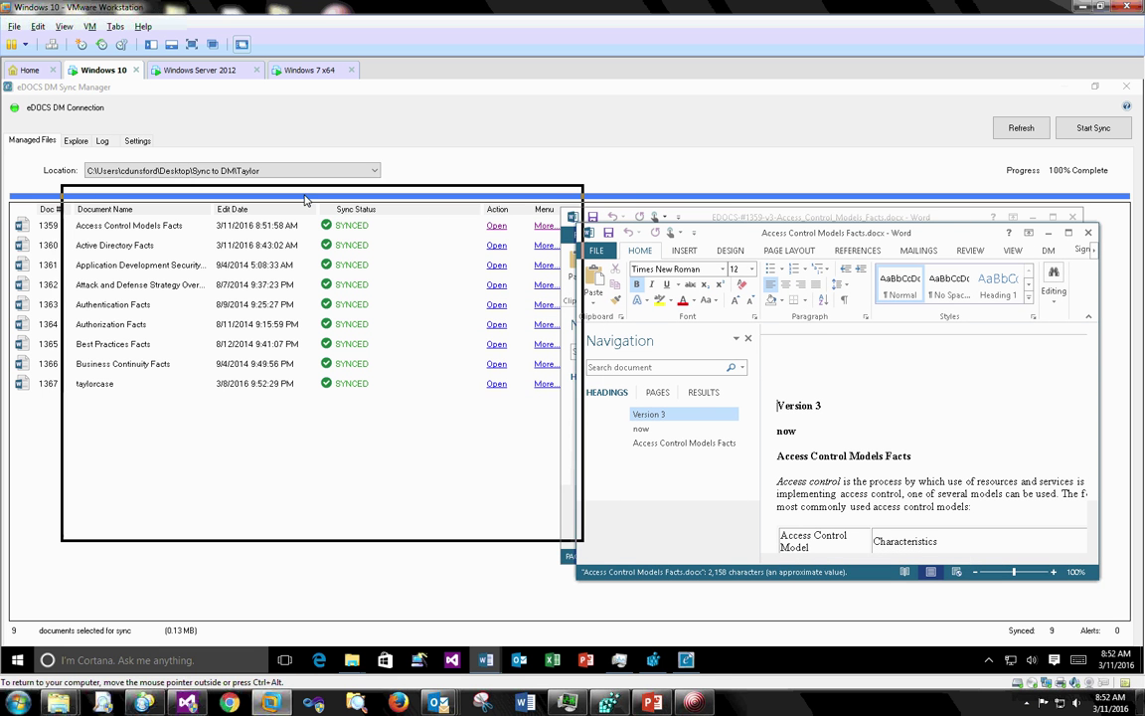
pyautogui.moveTo(711, 222); pyautogui.dragTo(772, 205)
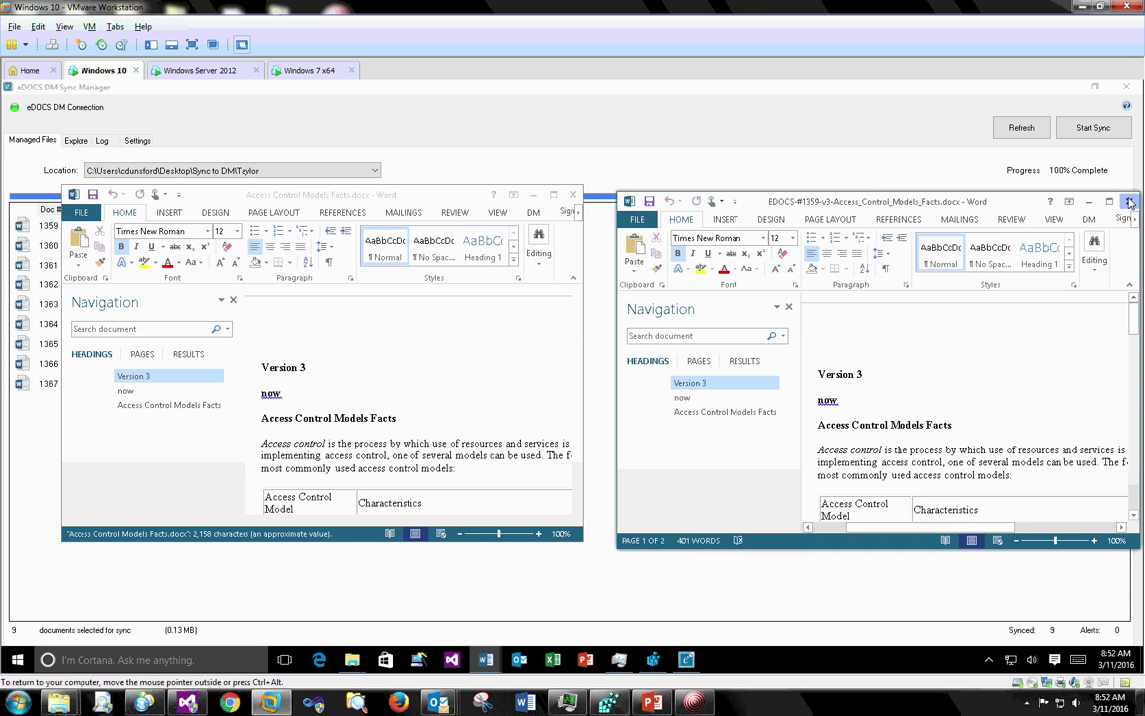
pyautogui.hotkey('alt', 'F4')
pyautogui.click(572, 194)
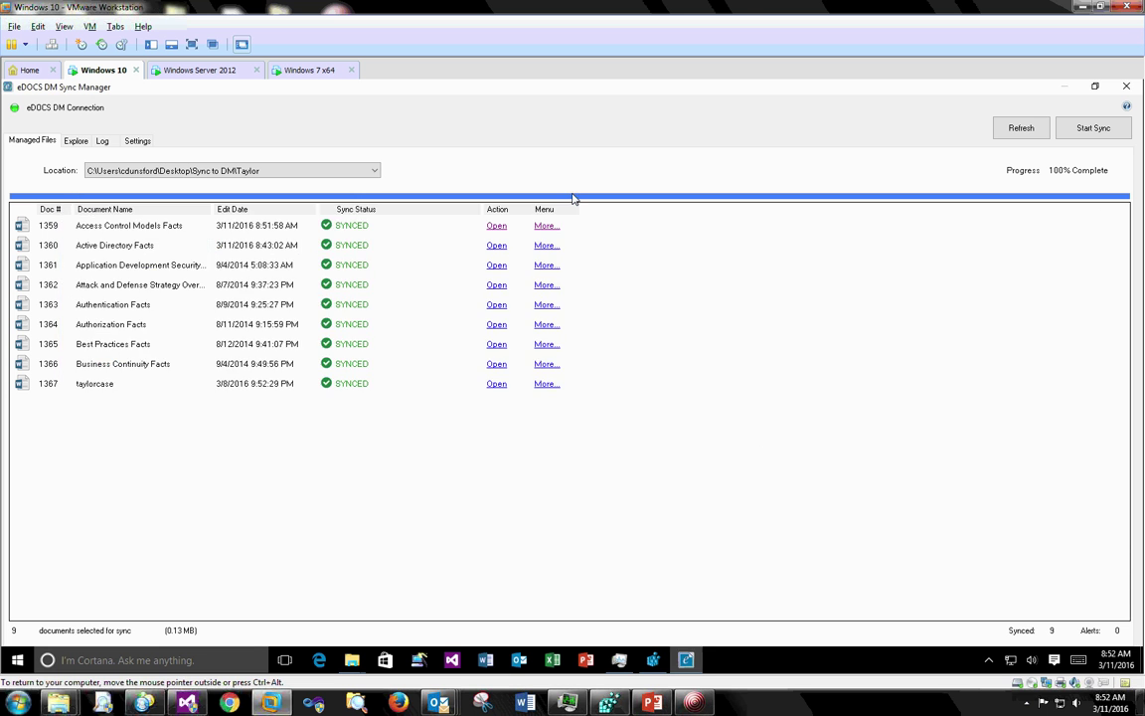
# Show the DM details of Access Control Models Facts and review its folder, profile and edit-date information
pyautogui.click(549, 227)
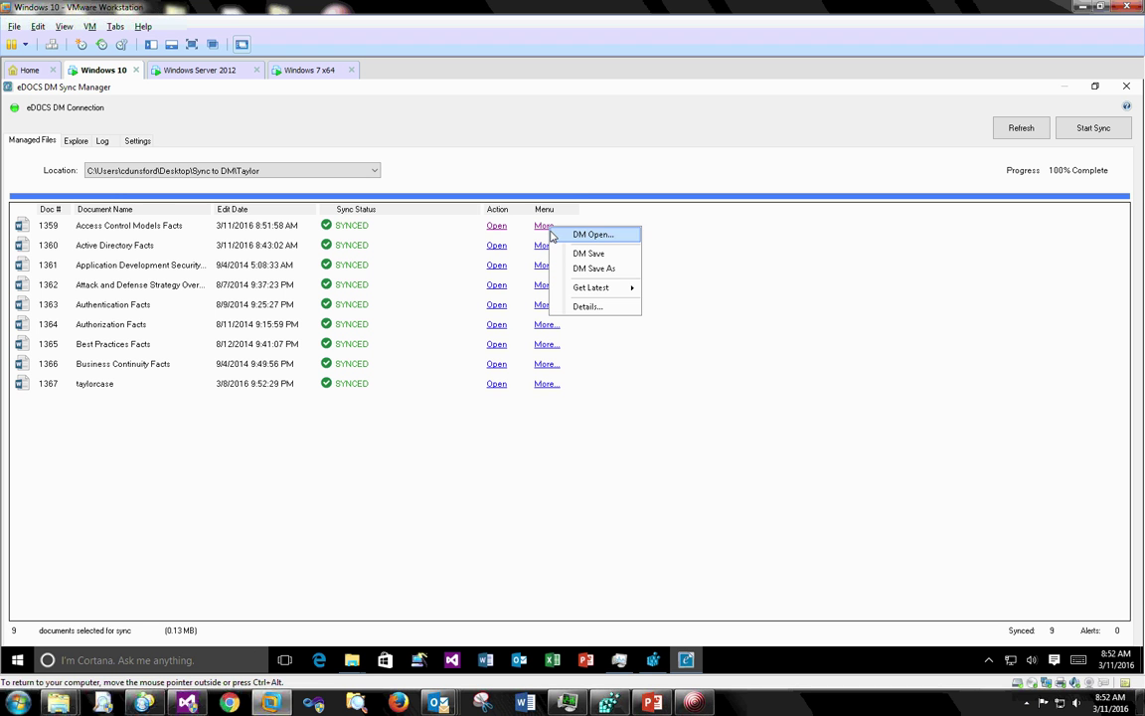
pyautogui.moveTo(566, 297)
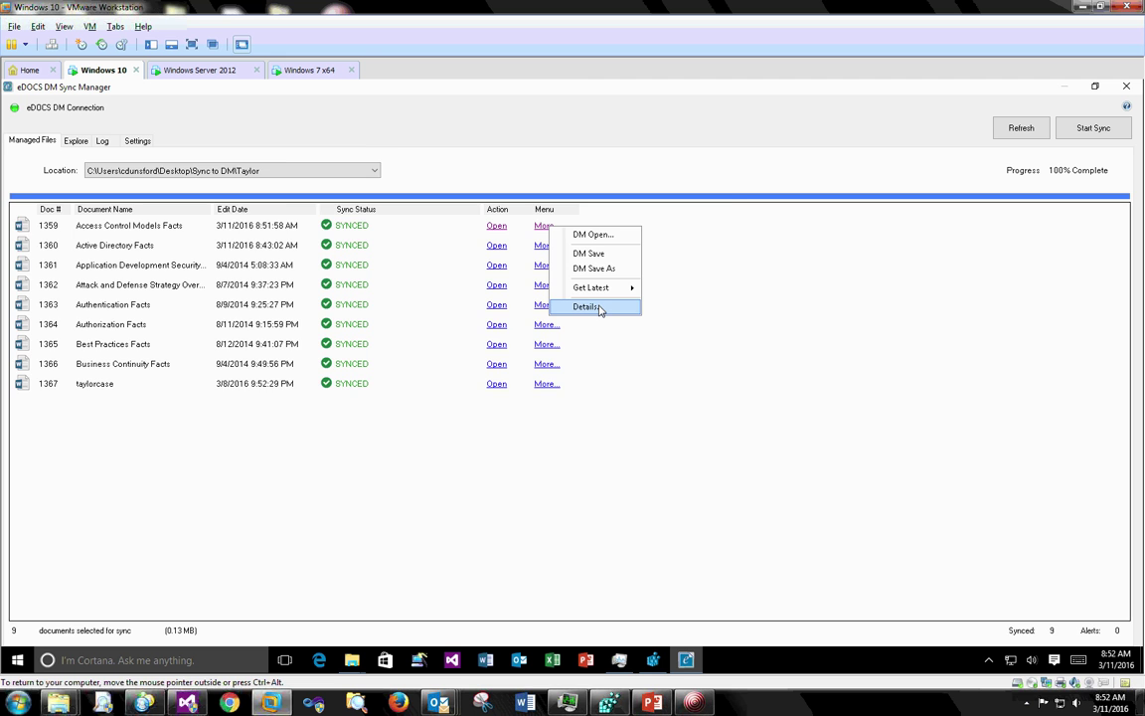
pyautogui.click(588, 306)
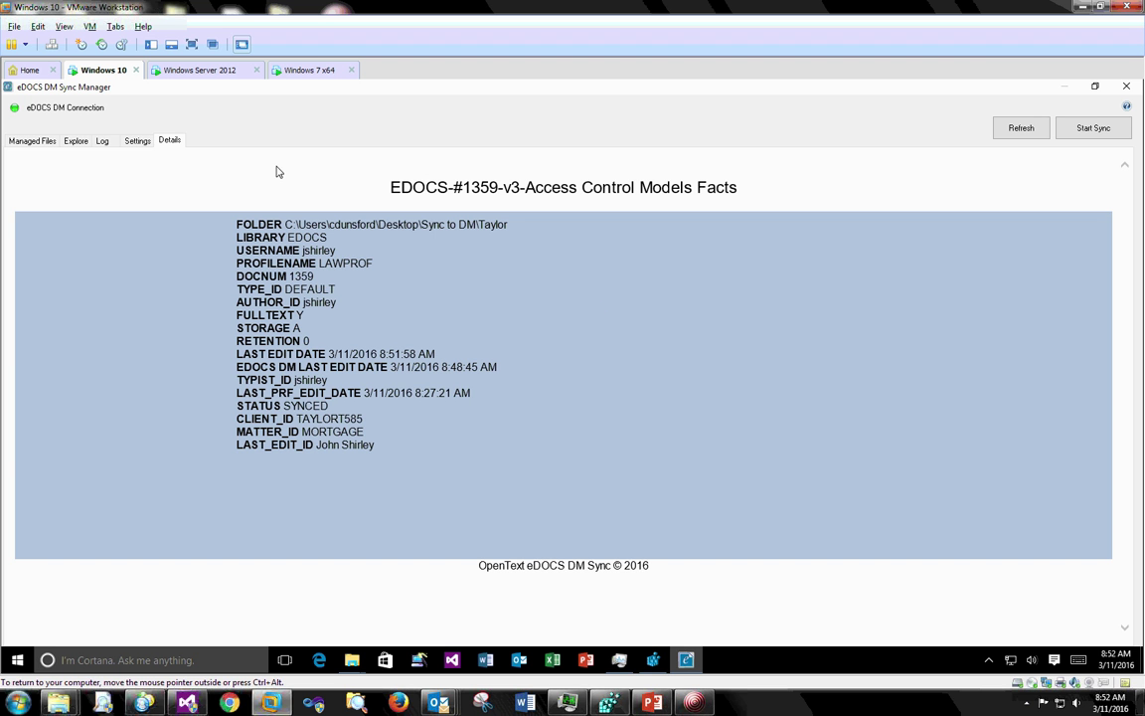
# Open the DM profile of the managed Taylor folder, review its client and matter fields, and accept the form
pyautogui.click(75, 137)
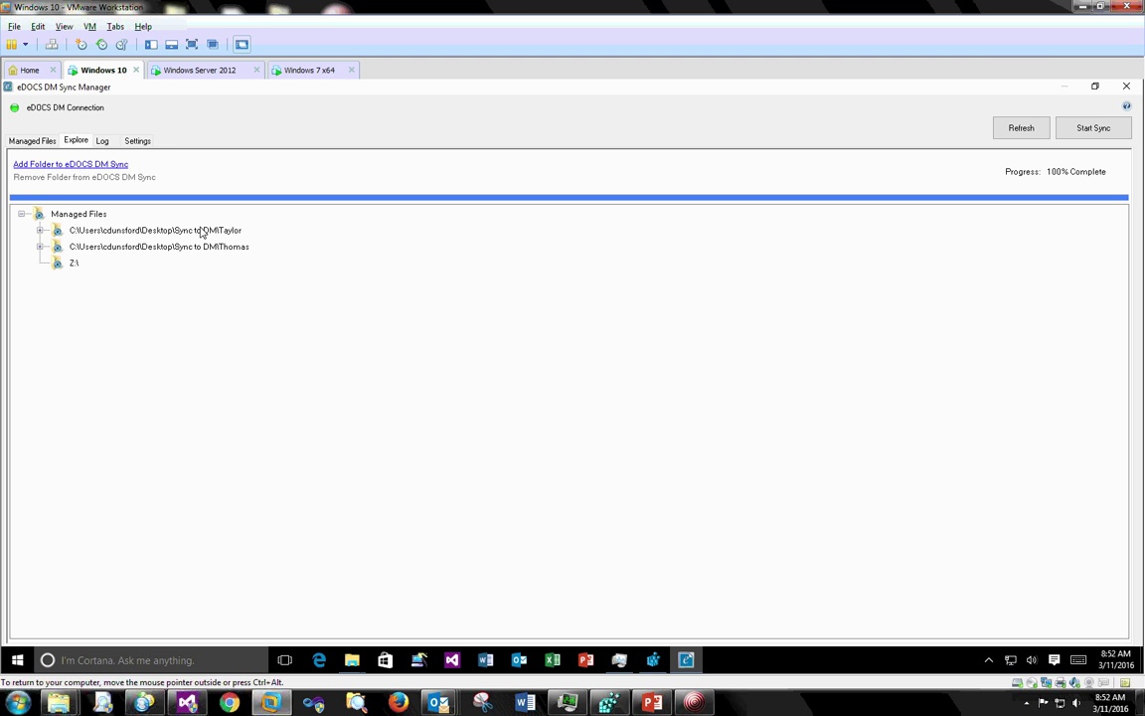
pyautogui.rightClick(198, 234)
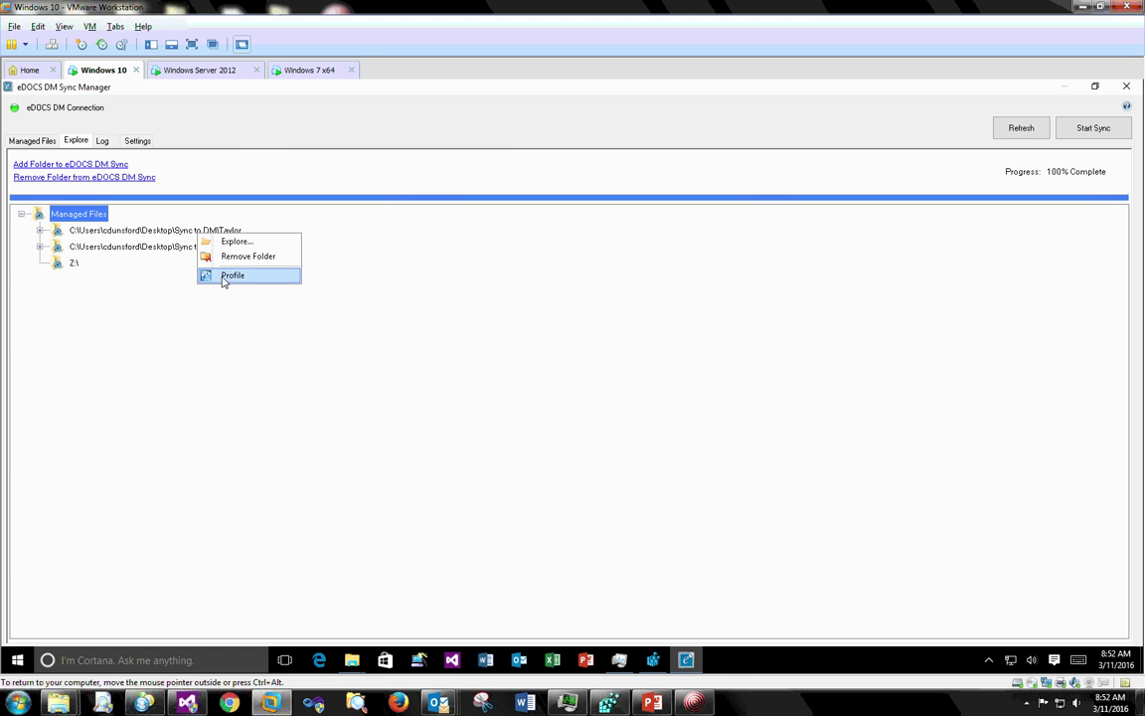
pyautogui.click(224, 275)
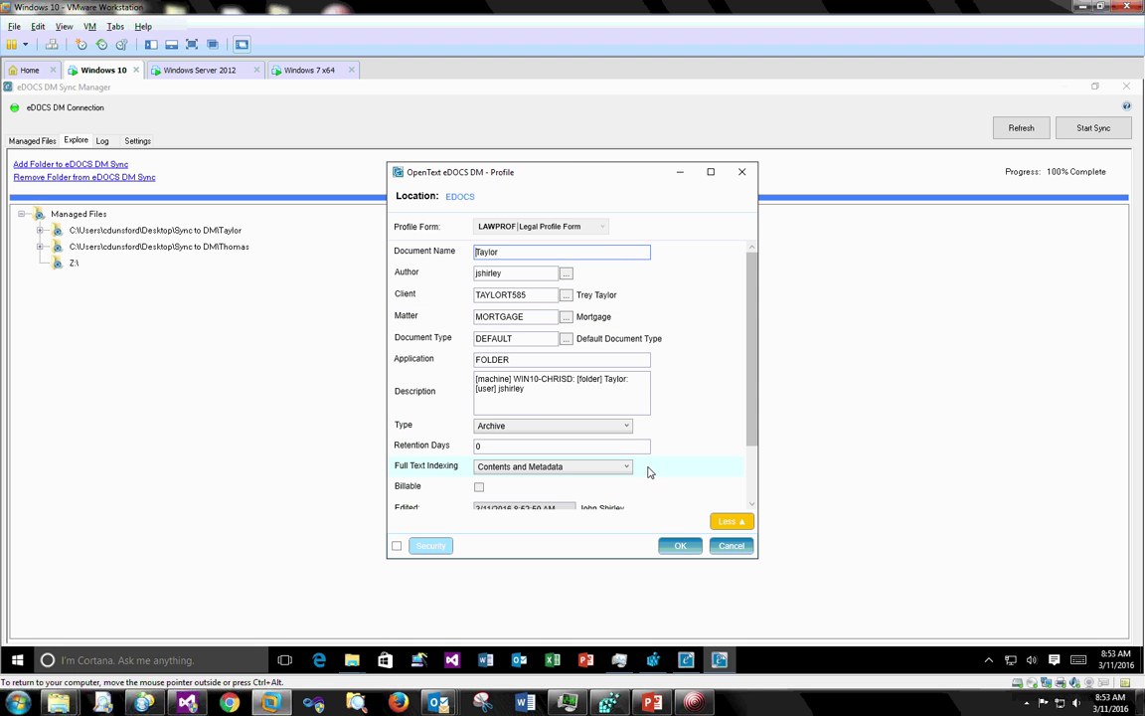
pyautogui.click(679, 546)
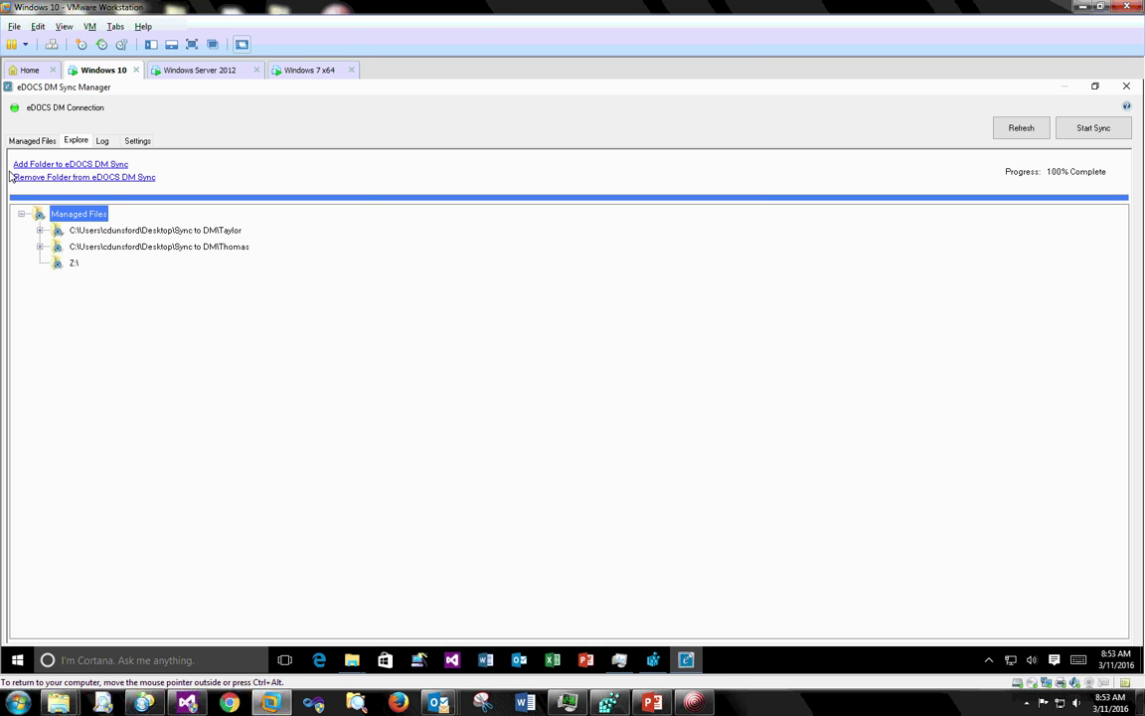
pyautogui.click(649, 703)
# Explore the managed Taylor folder in File Explorer, close DM Sync Manager, and maximize the folder window
pyautogui.rightClick(100, 232)
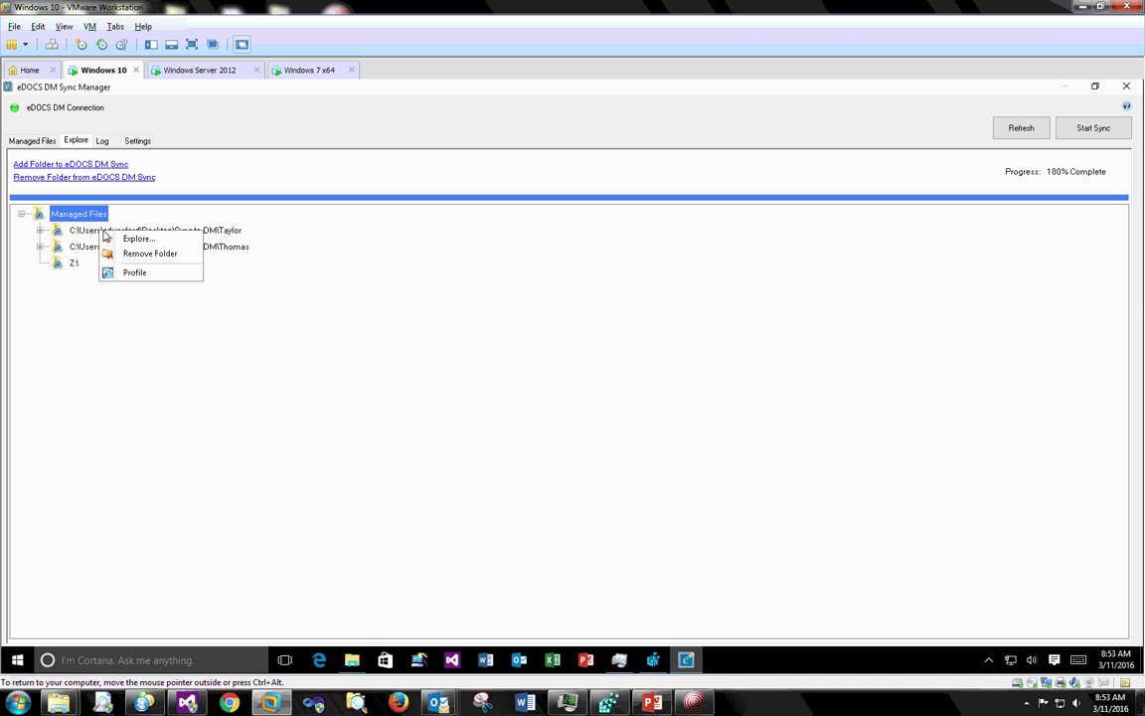
pyautogui.click(141, 238)
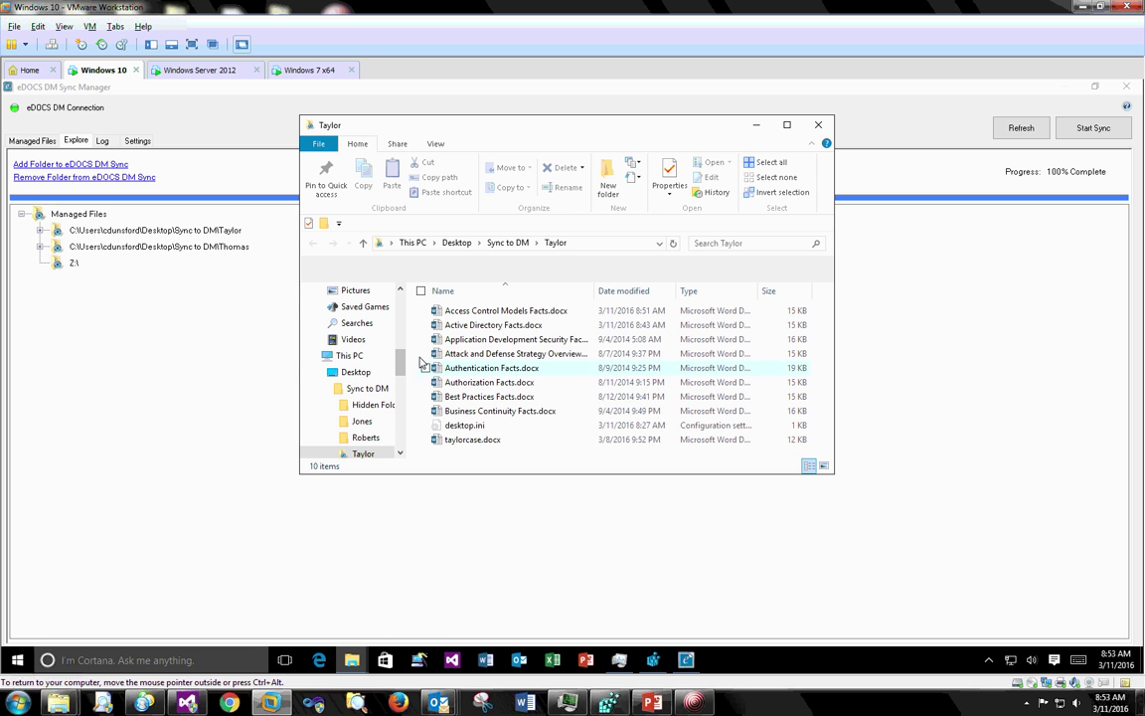
pyautogui.click(1127, 86)
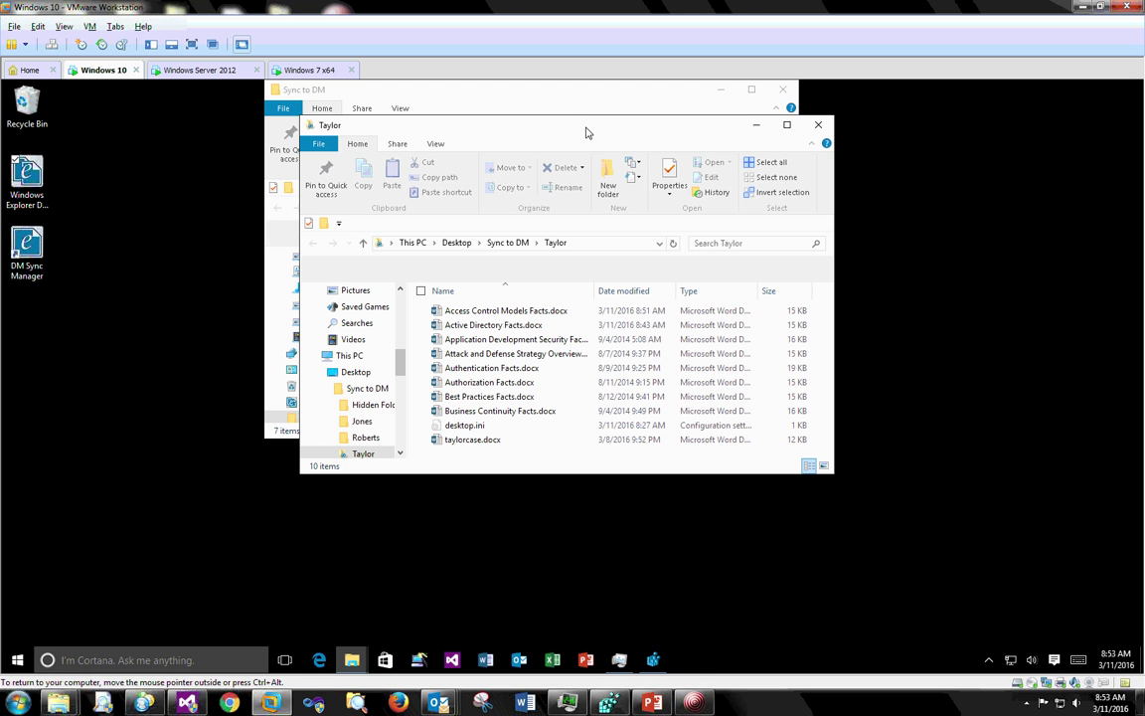
pyautogui.doubleClick(585, 132)
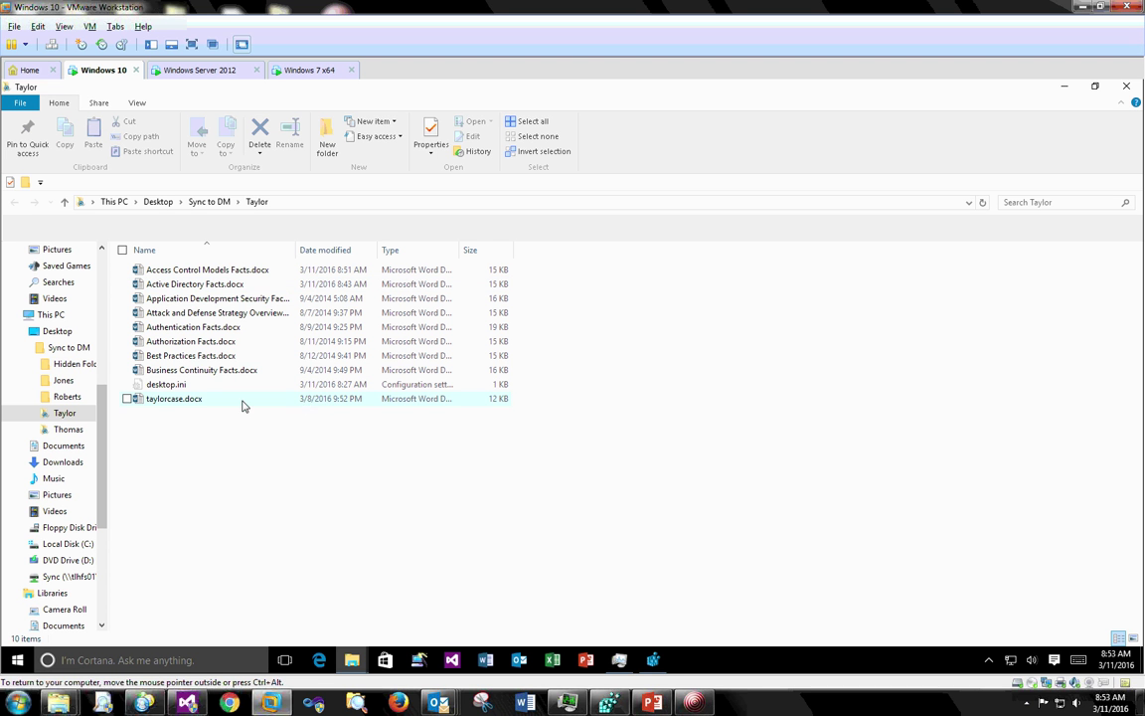
# Add the line "Another test for youtube video" at the start of taylorcase.docx, save the document, and close it
pyautogui.click(190, 403)
pyautogui.doubleClick(189, 402)
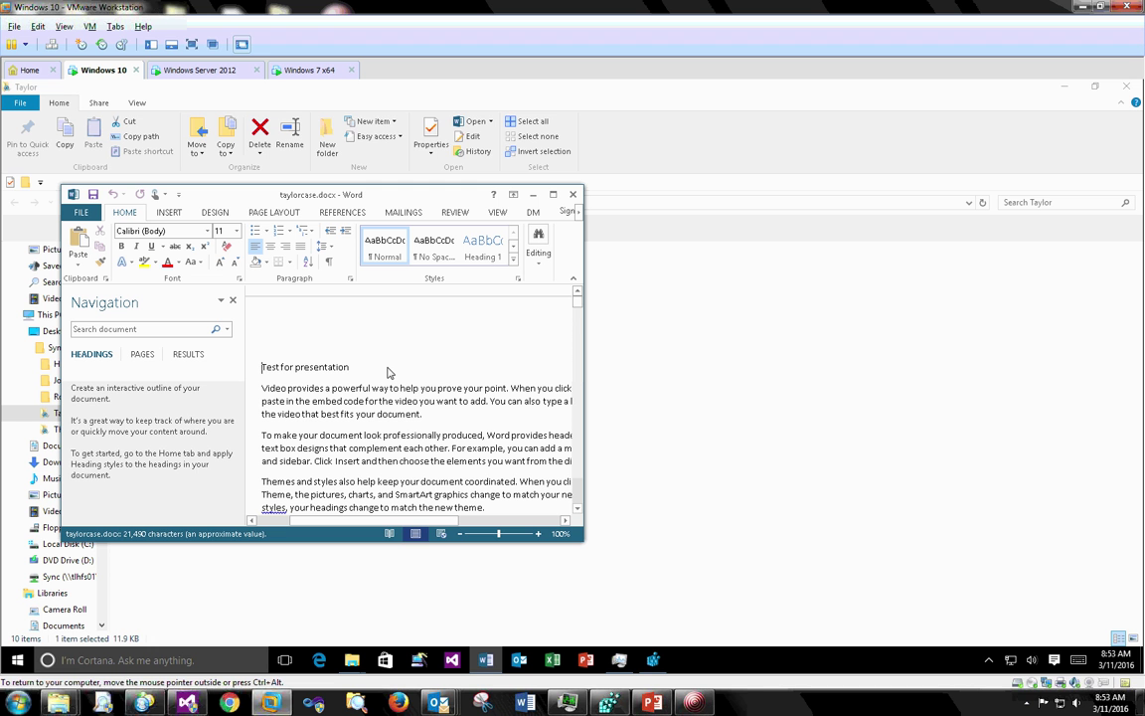
pyautogui.write('Another ')
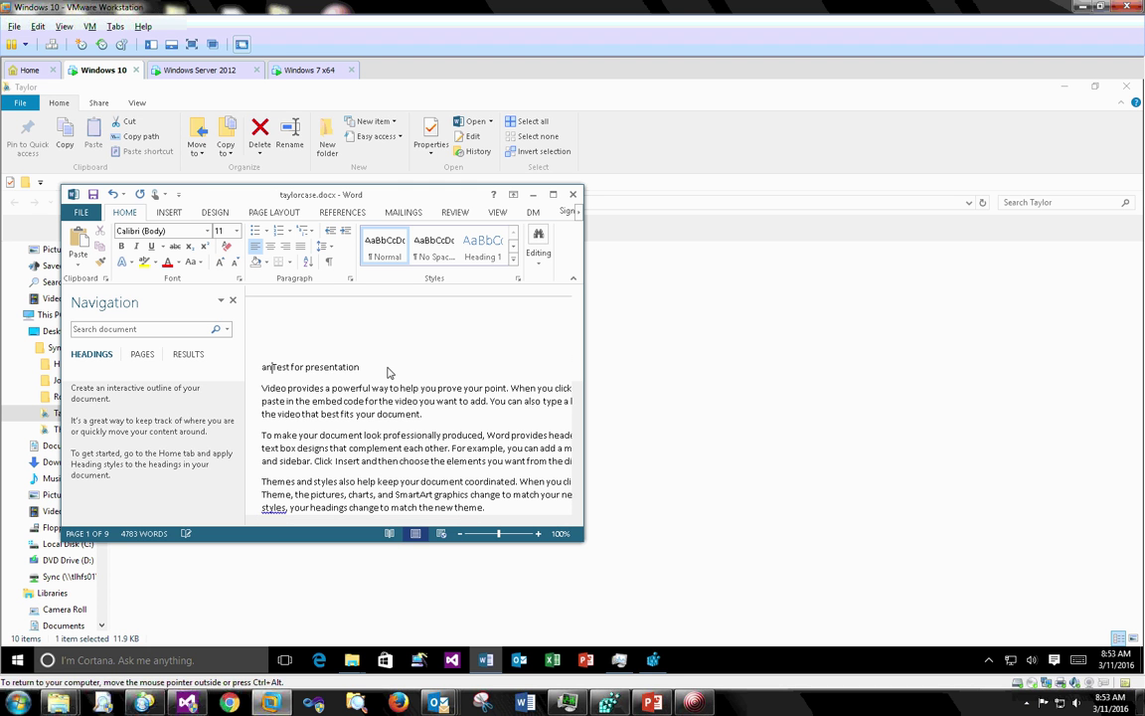
pyautogui.write('test for you')
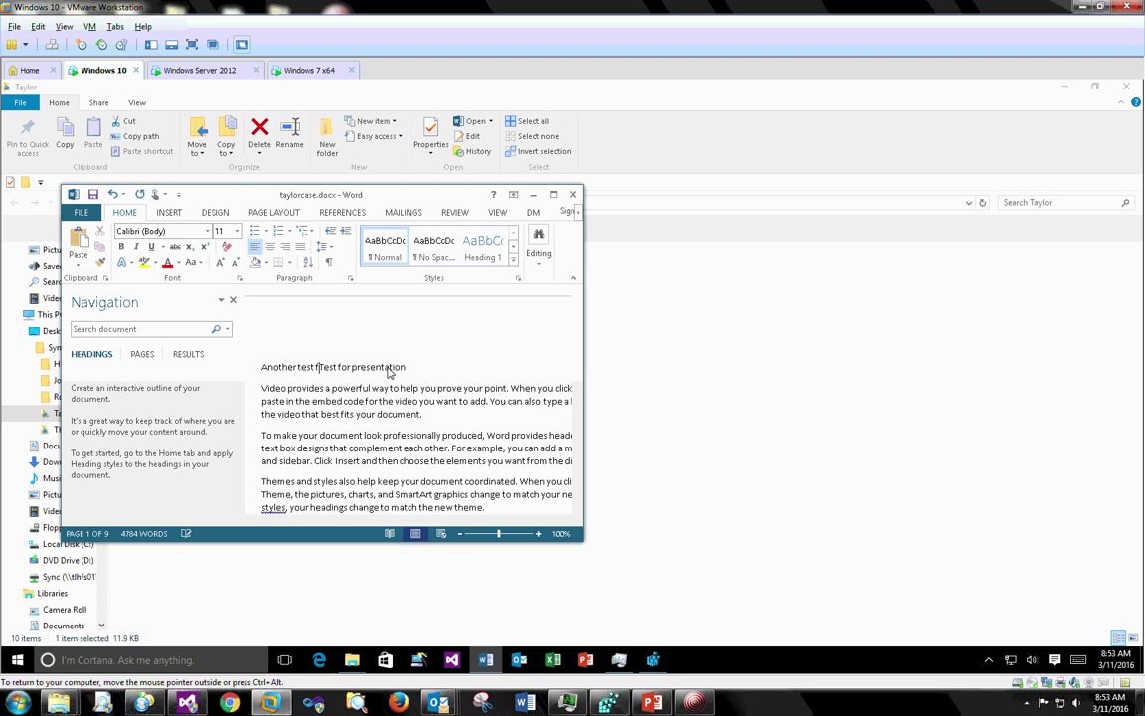
pyautogui.write('tube video')
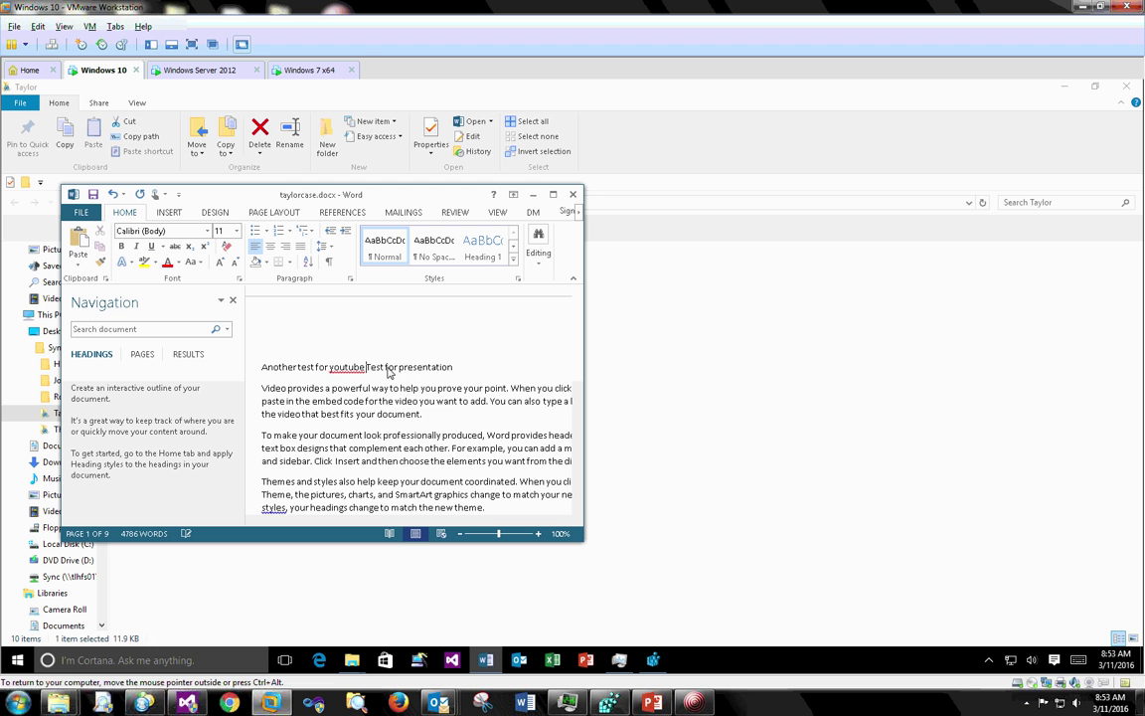
pyautogui.press('Return')
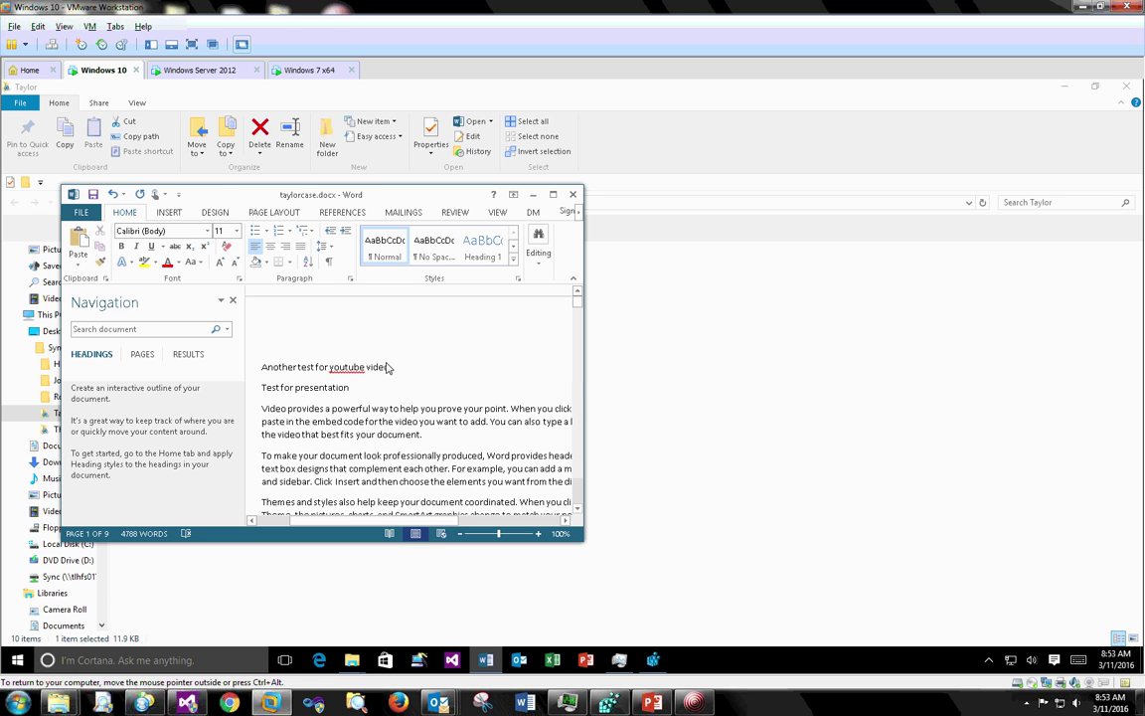
pyautogui.click(93, 194)
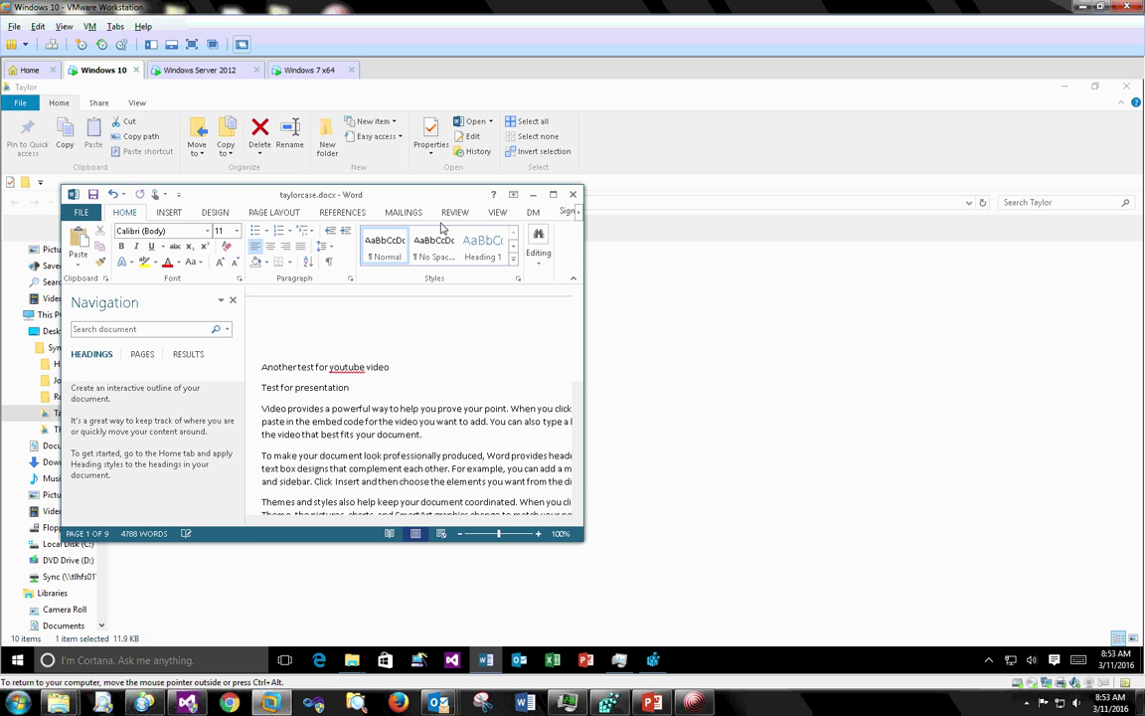
pyautogui.click(574, 193)
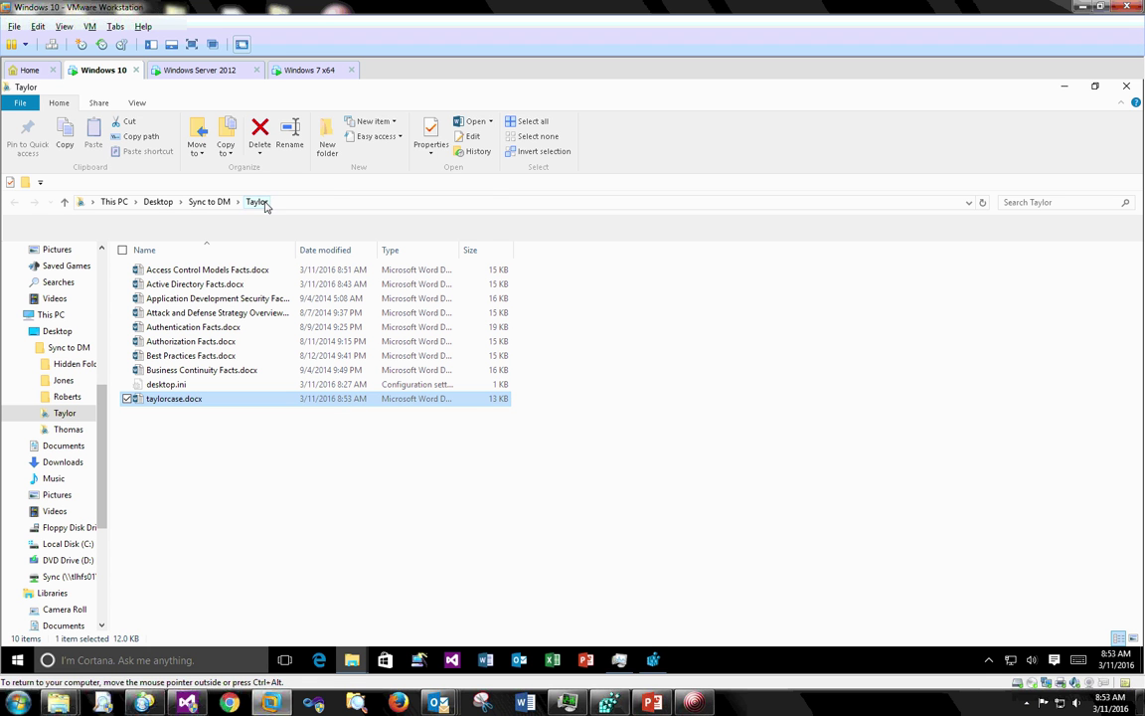
# Close the Taylor folder window, reopen DM Sync Manager maximized, and check the edit date and sync status of taylorcase
pyautogui.click(988, 660)
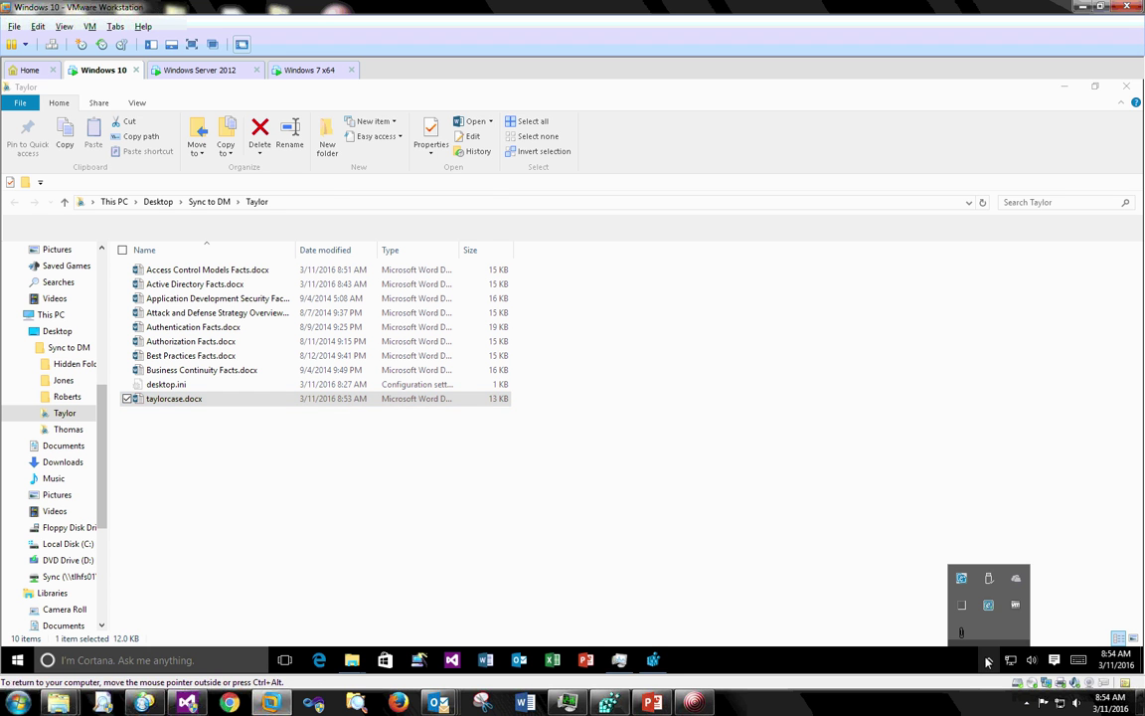
pyautogui.click(1127, 87)
pyautogui.click(988, 660)
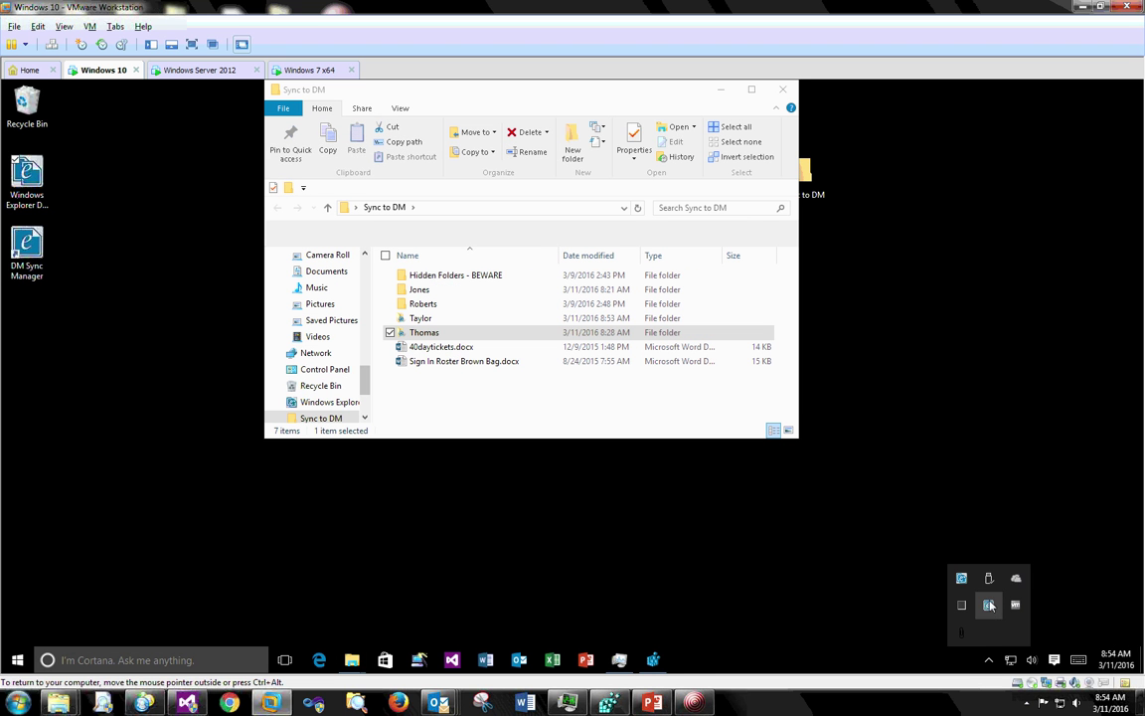
pyautogui.click(988, 607)
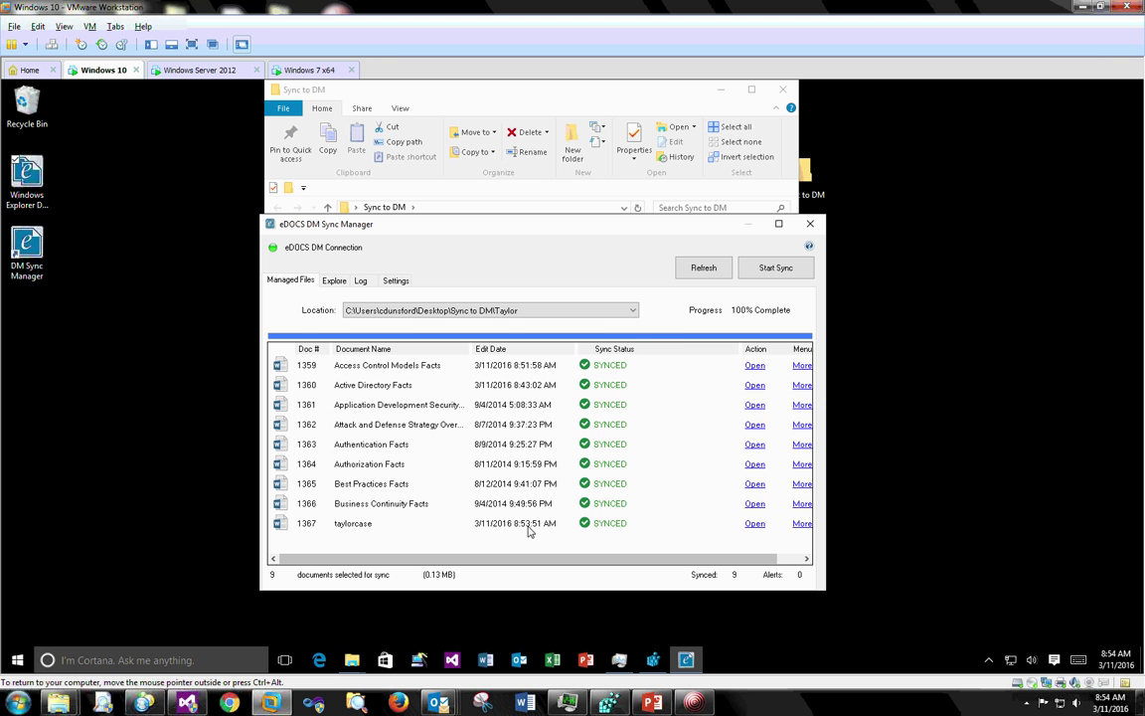
pyautogui.moveTo(497, 232); pyautogui.dragTo(667, 198)
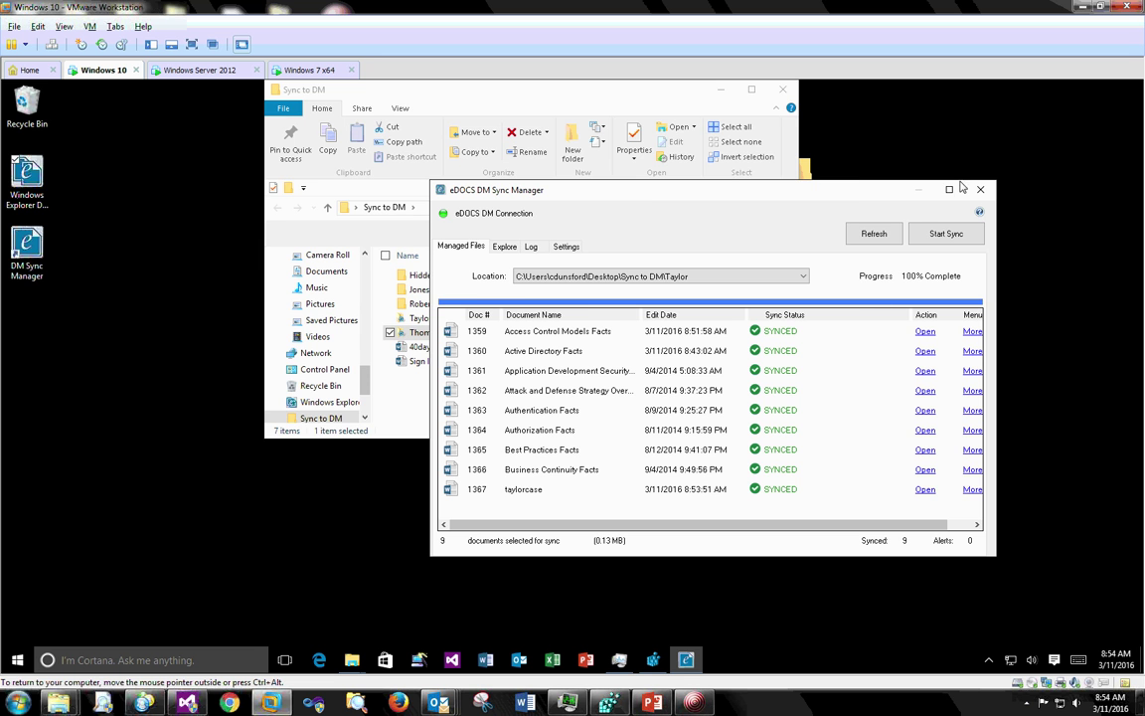
pyautogui.doubleClick(845, 188)
pyautogui.click(545, 226)
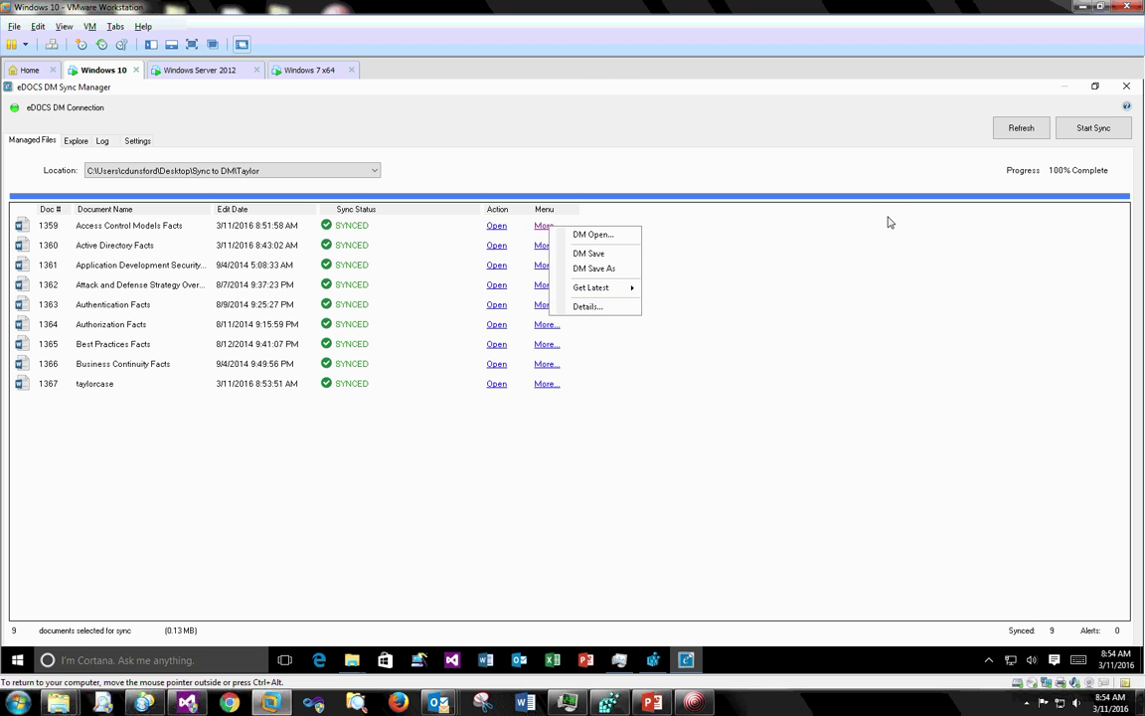
pyautogui.click(803, 196)
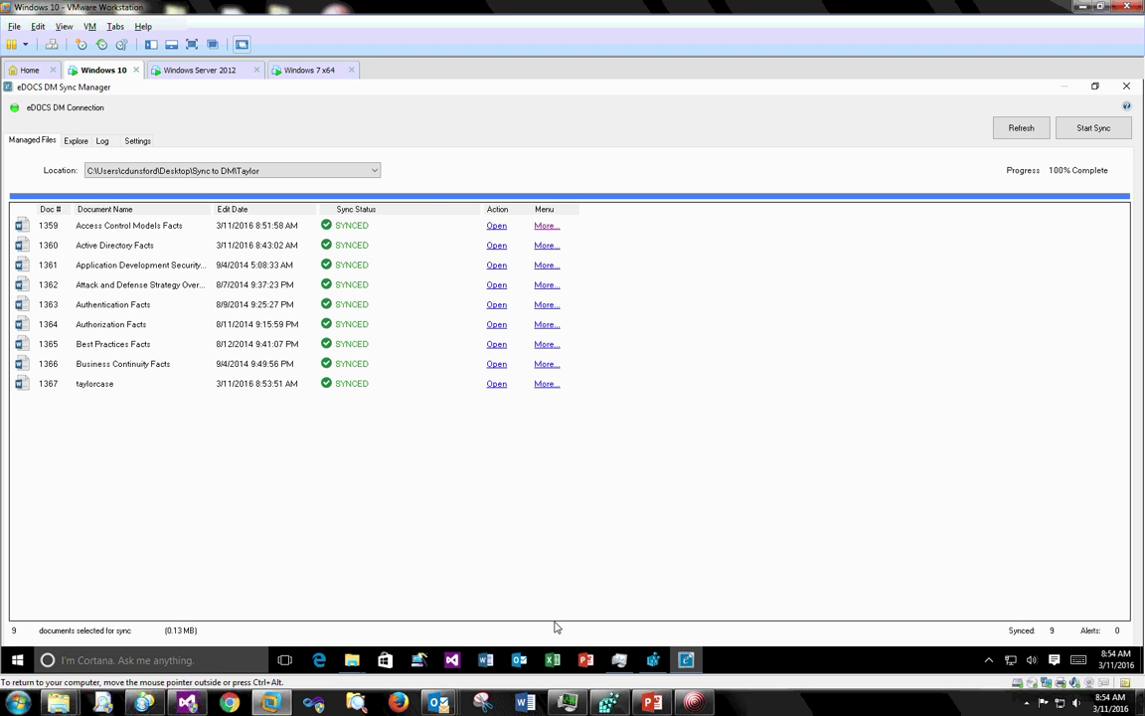
# Switch to the eDOCS DM Sync presentation in PowerPoint and review the title, Managed Files View, Details View and Settings View - General slides
pyautogui.click(651, 703)
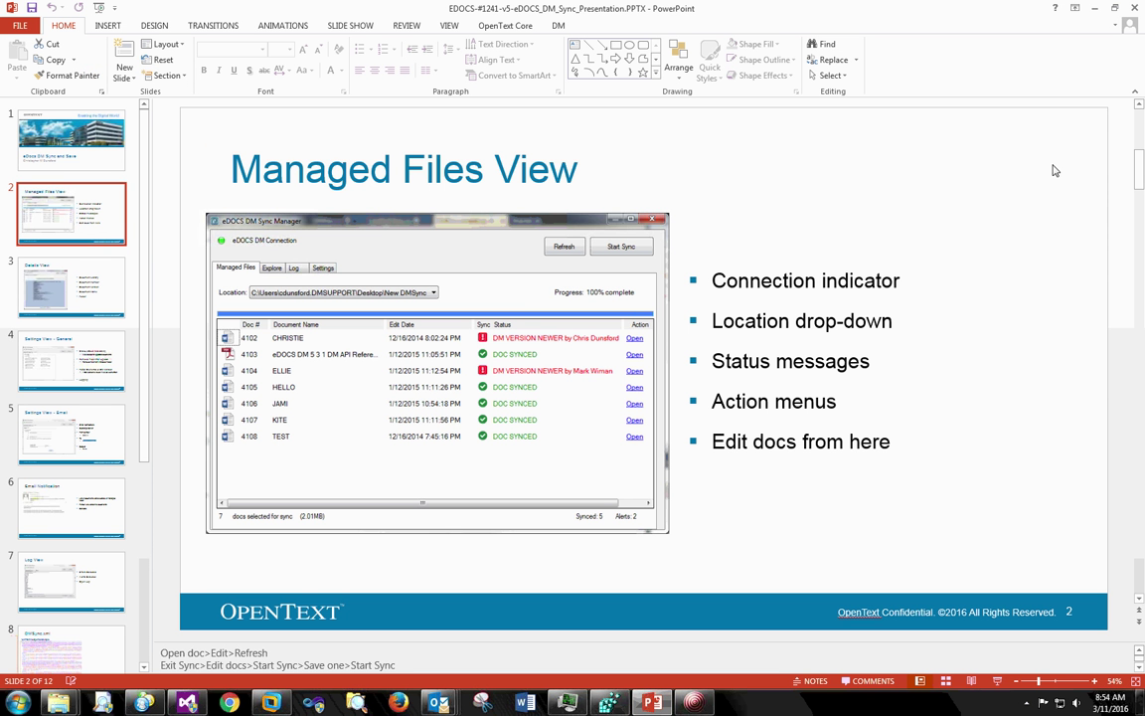
pyautogui.moveTo(1140, 167); pyautogui.dragTo(1141, 136)
pyautogui.scroll(1, 926, 199)
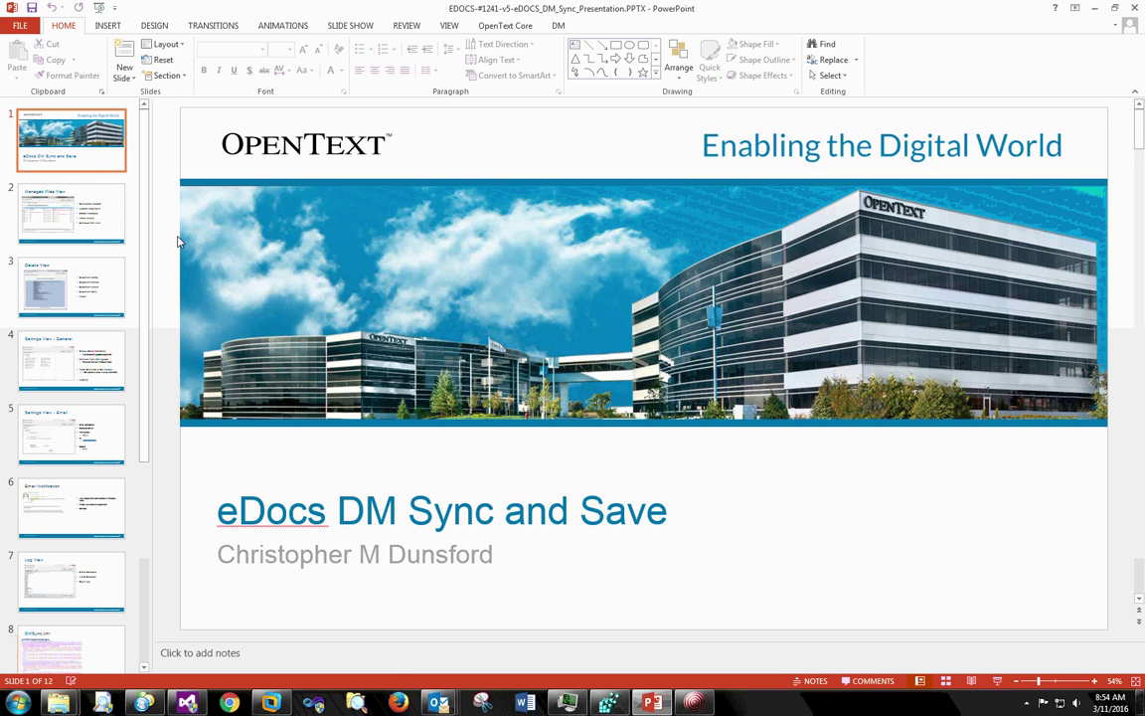
pyautogui.click(72, 214)
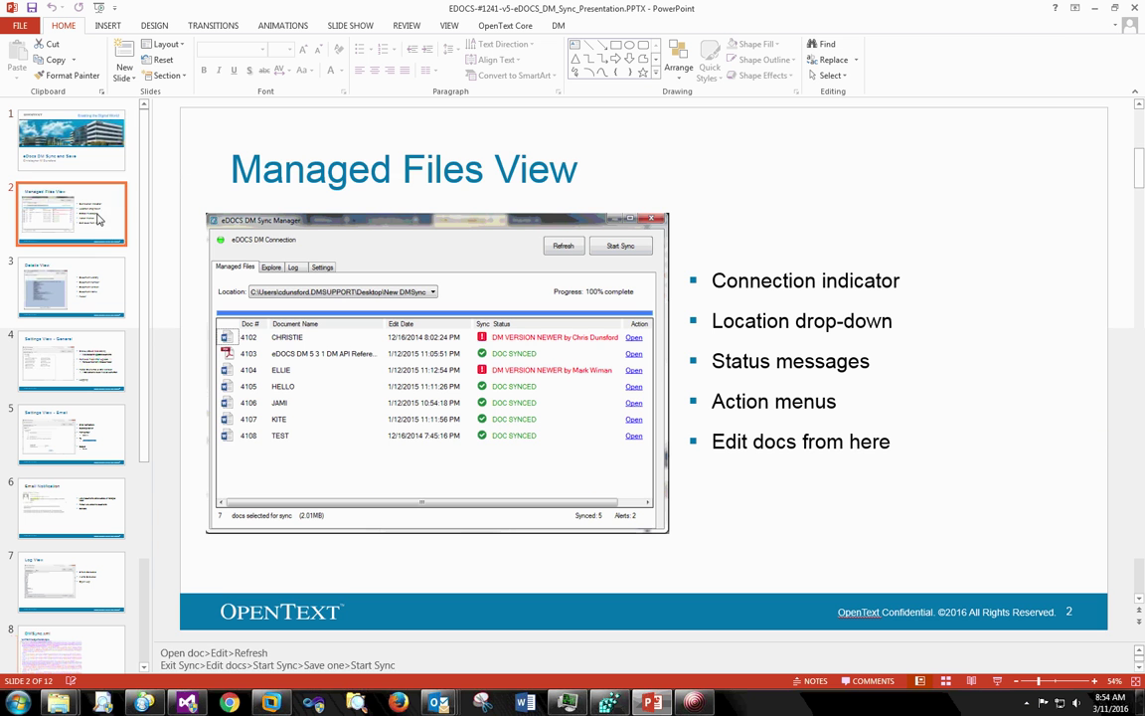
pyautogui.click(70, 285)
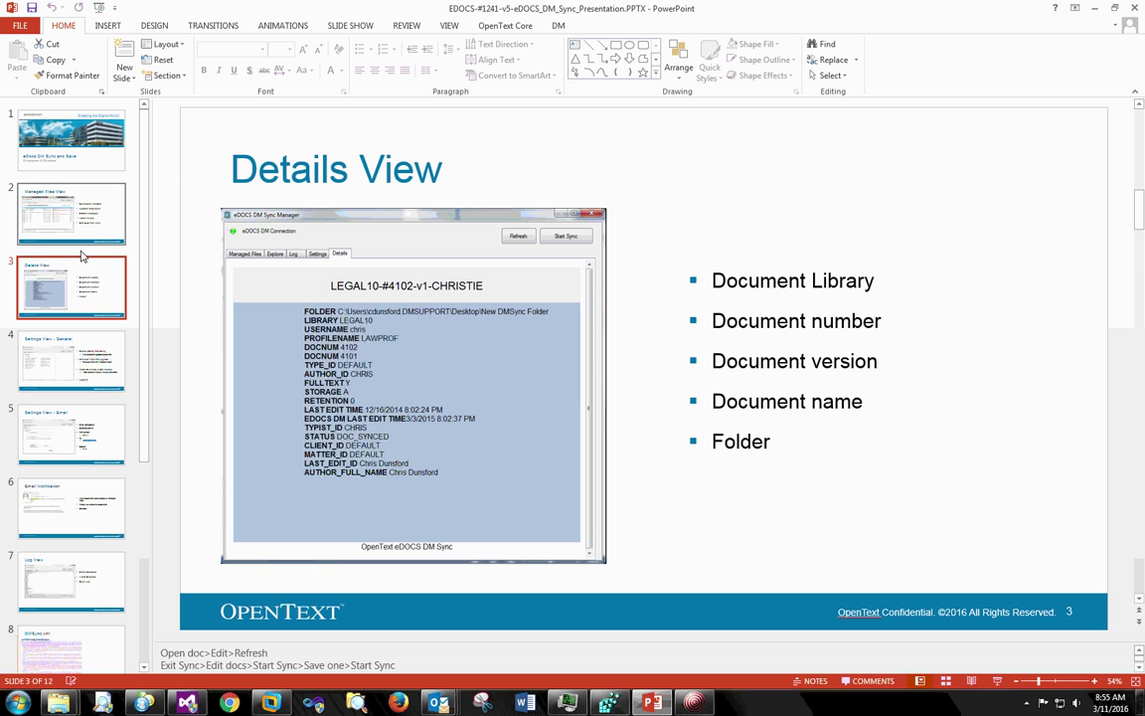
pyautogui.click(79, 353)
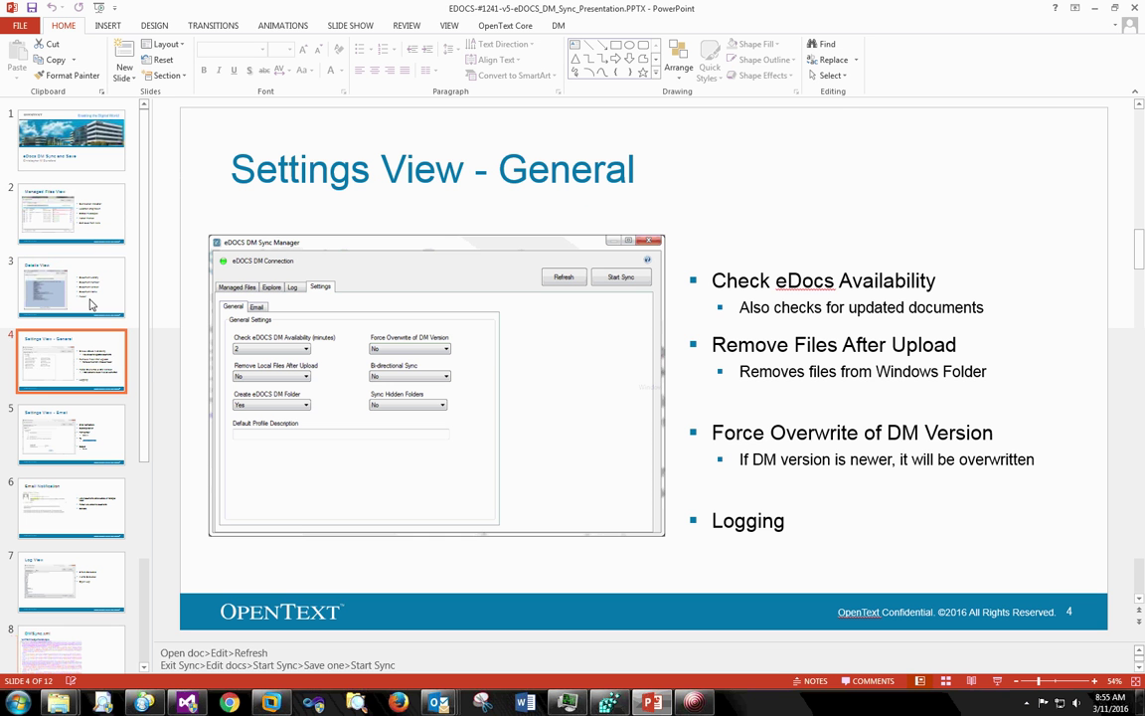